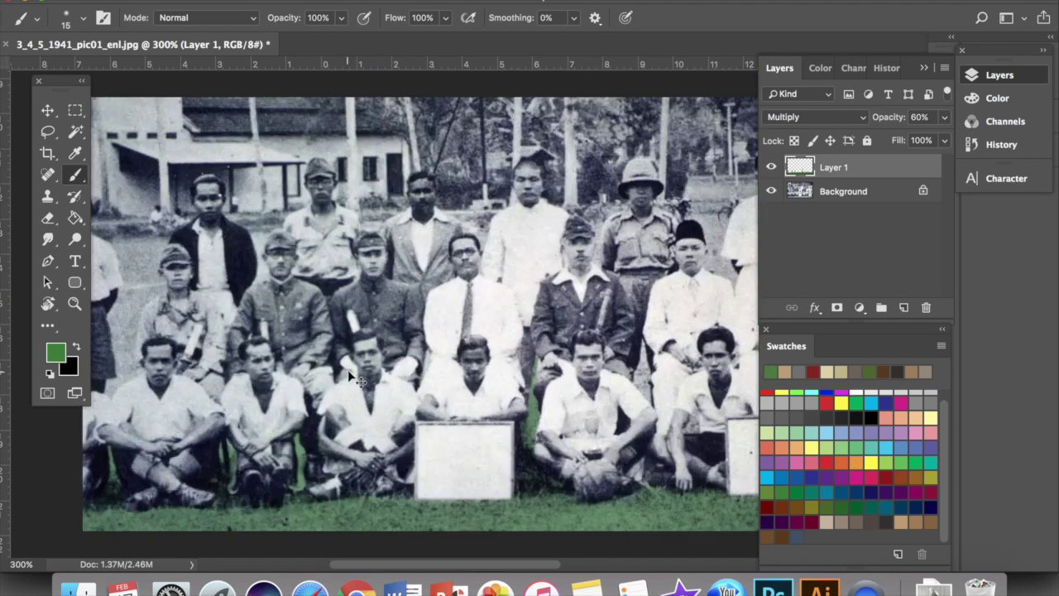
Enlarge the brush to 50 pixels and paint the background trees on Layer 1 in two shades of green.
{"action": "left_click", "coordinate": [768, 492]}
{"action": "key", "text": "bracketright"}
{"action": "key", "text": "bracketright"}
{"action": "key", "text": "bracketright"}
{"action": "key", "text": "bracketright"}
{"action": "key", "text": "bracketright"}
{"action": "key", "text": "bracketright"}
{"action": "key", "text": "bracketright"}
{"action": "mouse_move", "coordinate": [466, 149]}
{"action": "left_mouse_down"}
{"action": "mouse_move", "coordinate": [437, 150]}
{"action": "mouse_move", "coordinate": [488, 169]}
{"action": "mouse_move", "coordinate": [458, 124]}
{"action": "left_mouse_up"}
{"action": "left_click", "coordinate": [841, 507]}
{"action": "mouse_move", "coordinate": [579, 183]}
{"action": "left_mouse_down"}
{"action": "mouse_move", "coordinate": [610, 109]}
{"action": "mouse_move", "coordinate": [738, 153]}
{"action": "left_mouse_up"}
{"action": "mouse_move", "coordinate": [549, 113]}
{"action": "left_mouse_down"}
{"action": "mouse_move", "coordinate": [536, 140]}
{"action": "mouse_move", "coordinate": [564, 124]}
{"action": "left_mouse_up"}
Add olive-yellow patches to the foliage of the background trees.
{"action": "left_click", "coordinate": [797, 507]}
{"action": "left_click", "coordinate": [812, 507]}
{"action": "left_click_drag", "start_coordinate": [597, 126], "coordinate": [611, 114]}
{"action": "left_click_drag", "start_coordinate": [707, 118], "coordinate": [711, 126]}
Paint the field behind the group in darker greens, from the helmeted officer across to the dark-jacketed man.
{"action": "left_click", "coordinate": [827, 508]}
{"action": "mouse_move", "coordinate": [711, 198]}
{"action": "left_mouse_down"}
{"action": "mouse_move", "coordinate": [743, 170]}
{"action": "mouse_move", "coordinate": [697, 203]}
{"action": "mouse_move", "coordinate": [681, 199]}
{"action": "left_mouse_up"}
{"action": "left_click", "coordinate": [841, 507]}
{"action": "mouse_move", "coordinate": [591, 225]}
{"action": "left_mouse_down"}
{"action": "mouse_move", "coordinate": [582, 180]}
{"action": "mouse_move", "coordinate": [486, 170]}
{"action": "mouse_move", "coordinate": [414, 198]}
{"action": "mouse_move", "coordinate": [132, 238]}
{"action": "mouse_move", "coordinate": [116, 377]}
{"action": "mouse_move", "coordinate": [252, 240]}
{"action": "left_mouse_up"}
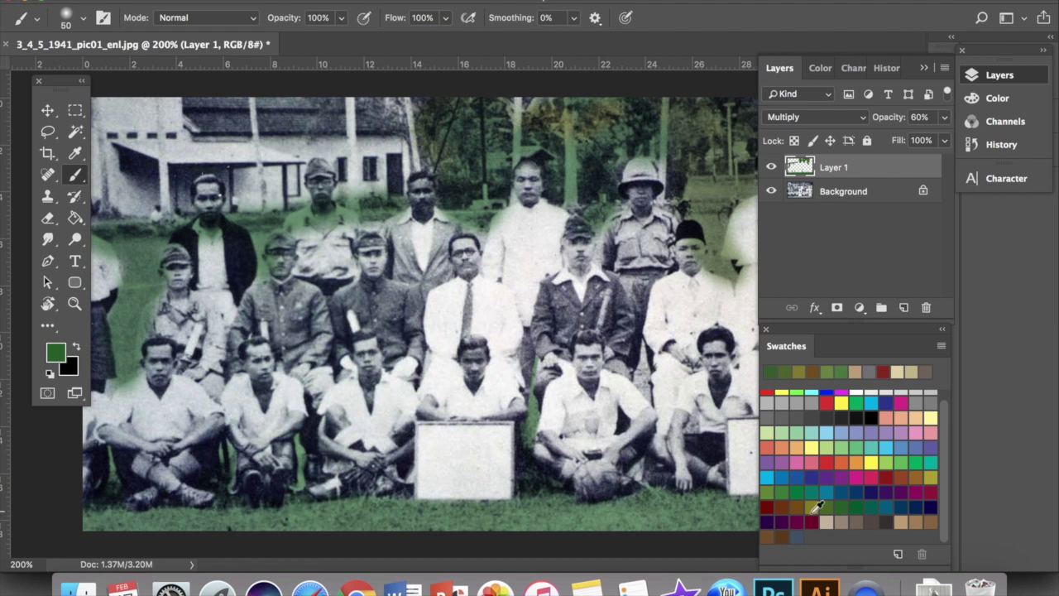
Brush an olive band along the field's far edge and add darker green to the grass and trees.
{"action": "left_click", "coordinate": [818, 506]}
{"action": "left_click_drag", "start_coordinate": [96, 242], "coordinate": [522, 220]}
{"action": "left_click", "coordinate": [854, 505]}
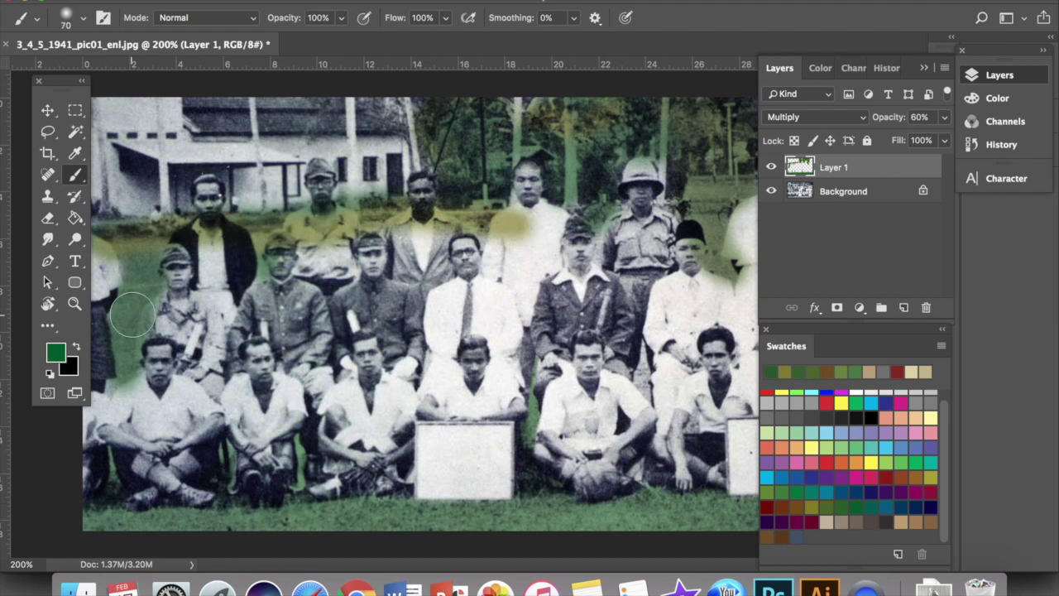
{"action": "left_click_drag", "start_coordinate": [132, 315], "coordinate": [143, 303]}
{"action": "mouse_move", "coordinate": [486, 244]}
{"action": "left_mouse_down"}
{"action": "mouse_move", "coordinate": [441, 229]}
{"action": "mouse_move", "coordinate": [385, 238]}
{"action": "left_mouse_up"}
{"action": "left_click", "coordinate": [270, 228]}
{"action": "left_click_drag", "start_coordinate": [399, 120], "coordinate": [386, 106]}
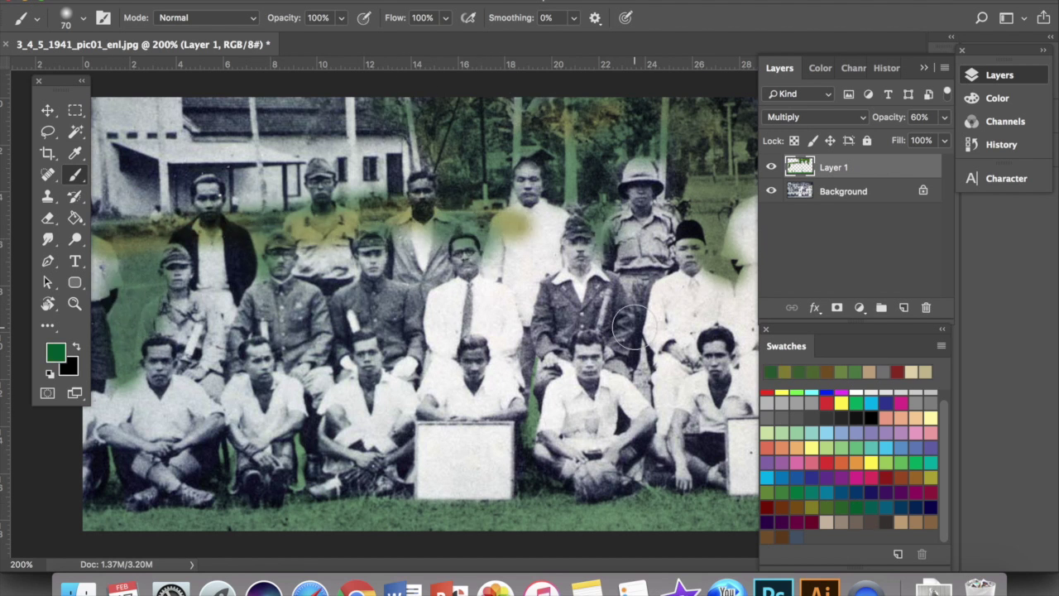
Erase the green from the pale tree trunks behind the white-robed man and the helmeted officer.
{"action": "scroll", "coordinate": [635, 327], "scroll_direction": "up", "scroll_amount": 7}
{"action": "key", "text": "e"}
{"action": "left_click_drag", "start_coordinate": [400, 166], "coordinate": [396, 300]}
{"action": "left_click_drag", "start_coordinate": [500, 167], "coordinate": [505, 369]}
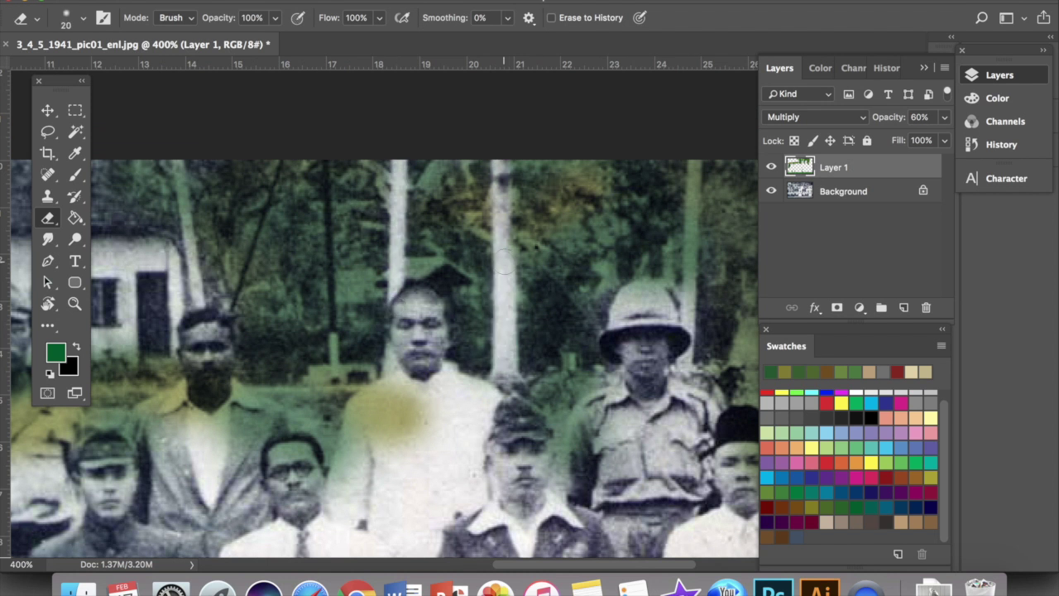
{"action": "scroll", "coordinate": [385, 356], "scroll_direction": "right", "scroll_amount": 5}
{"action": "left_click_drag", "start_coordinate": [600, 193], "coordinate": [604, 324]}
{"action": "left_click_drag", "start_coordinate": [613, 301], "coordinate": [616, 373]}
{"action": "left_click_drag", "start_coordinate": [568, 198], "coordinate": [571, 343]}
Paint the trees and field near the photo's right edge in green tones.
{"action": "scroll", "coordinate": [608, 272], "scroll_direction": "right", "scroll_amount": 4}
{"action": "key", "text": "b"}
{"action": "left_click_drag", "start_coordinate": [617, 306], "coordinate": [537, 191]}
{"action": "left_click", "coordinate": [785, 371]}
{"action": "left_click_drag", "start_coordinate": [597, 358], "coordinate": [650, 356]}
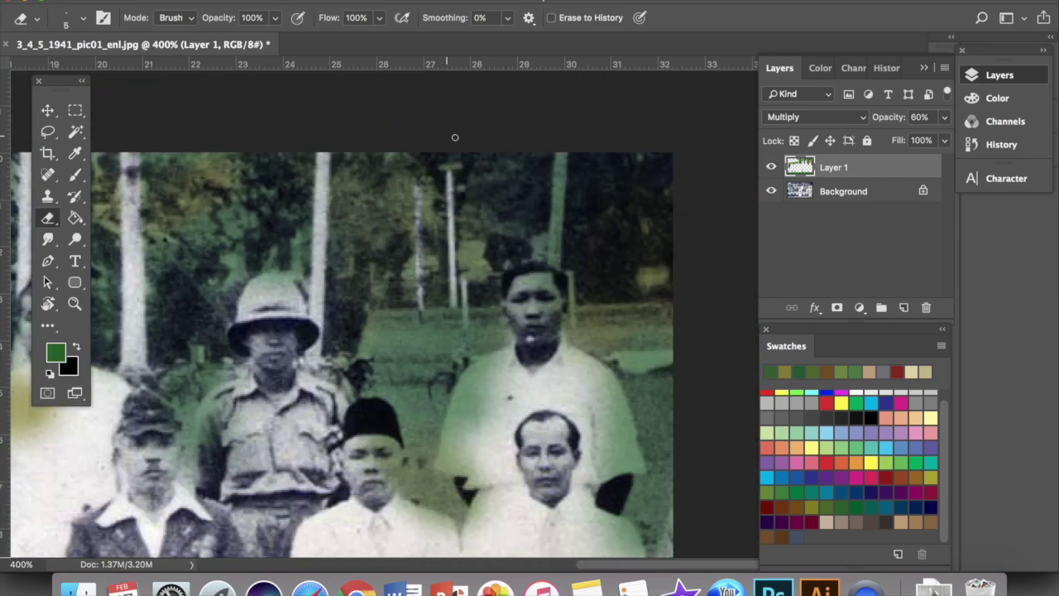
Erase the green from the trunk behind the rightmost standing man and from the thin pole among the trees.
{"action": "left_click_drag", "start_coordinate": [561, 156], "coordinate": [554, 263]}
{"action": "key", "text": "bracketleft"}
{"action": "key", "text": "bracketleft"}
{"action": "key", "text": "bracketleft"}
{"action": "scroll", "coordinate": [511, 323], "scroll_direction": "left", "scroll_amount": 10}
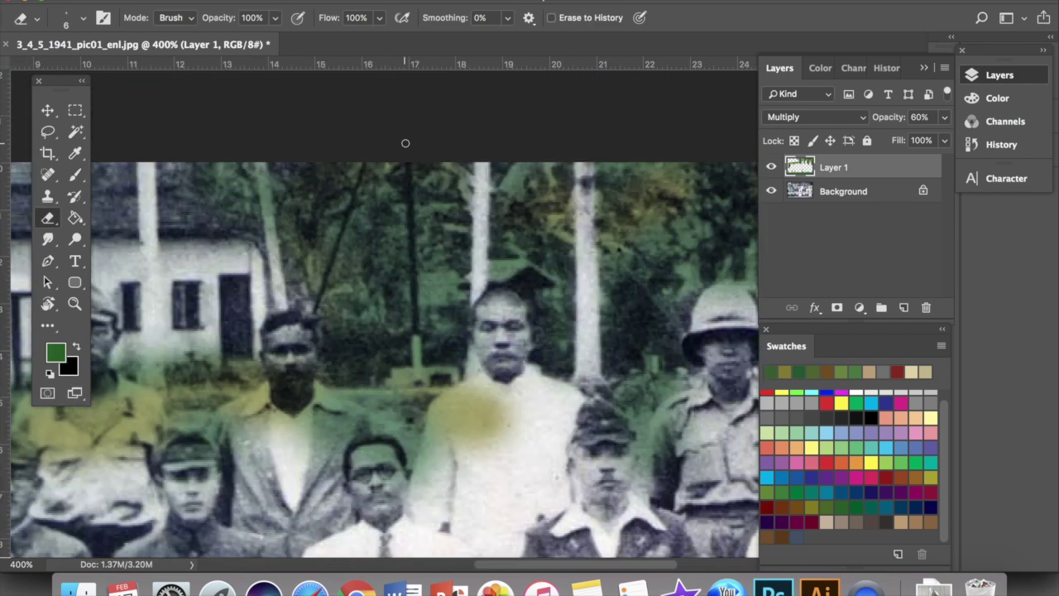
{"action": "left_click_drag", "start_coordinate": [420, 384], "coordinate": [411, 156]}
Adjust the eraser size between 3 and 9 pixels and clear the green from the leaning trunk beside the house.
{"action": "scroll", "coordinate": [411, 156], "scroll_direction": "left", "scroll_amount": 10}
{"action": "key", "text": "bracketleft"}
{"action": "key", "text": "bracketleft"}
{"action": "key", "text": "bracketleft"}
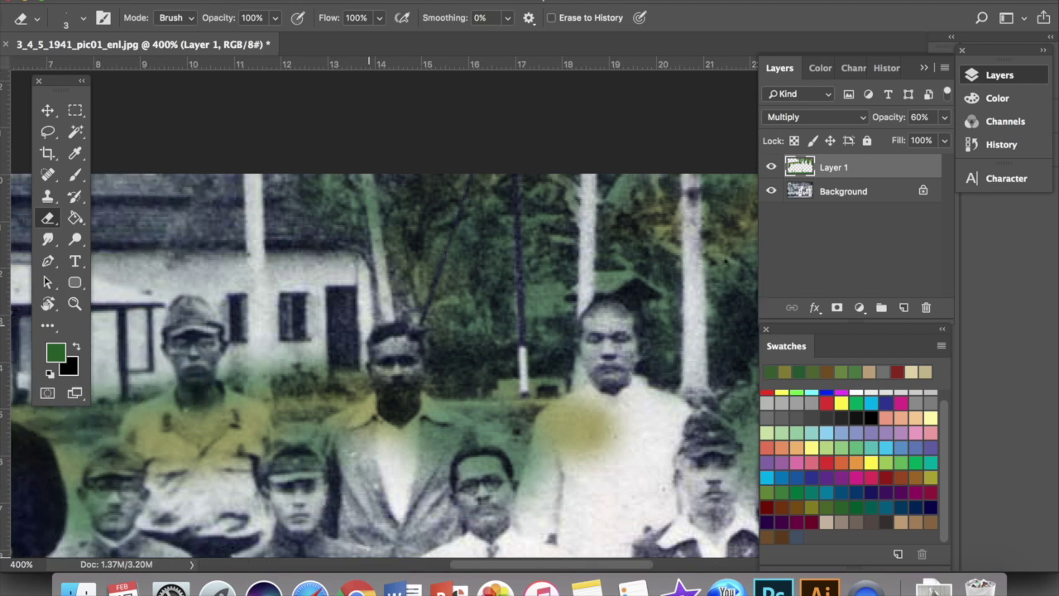
{"action": "scroll", "coordinate": [366, 167], "scroll_direction": "left", "scroll_amount": 5}
{"action": "key", "text": "bracketright"}
{"action": "key", "text": "bracketright"}
{"action": "key", "text": "bracketright"}
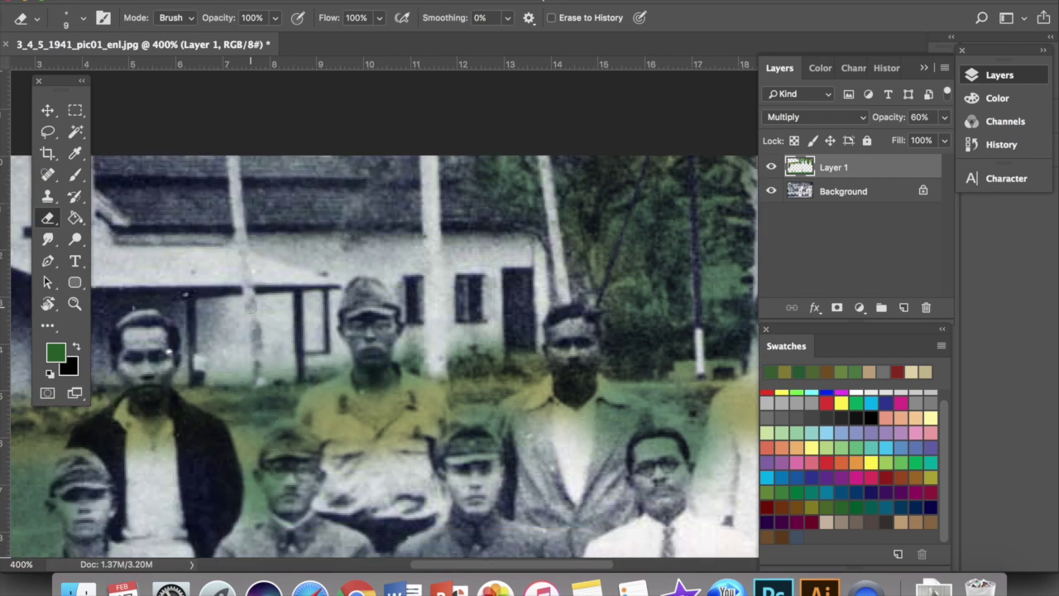
Erase the green from the white shirt and sleeves of the standing man at the photo's right edge.
{"action": "scroll", "coordinate": [249, 308], "scroll_direction": "right", "scroll_amount": 12}
{"action": "scroll", "coordinate": [376, 328], "scroll_direction": "right", "scroll_amount": 5}
{"action": "scroll", "coordinate": [545, 244], "scroll_direction": "down", "scroll_amount": 3}
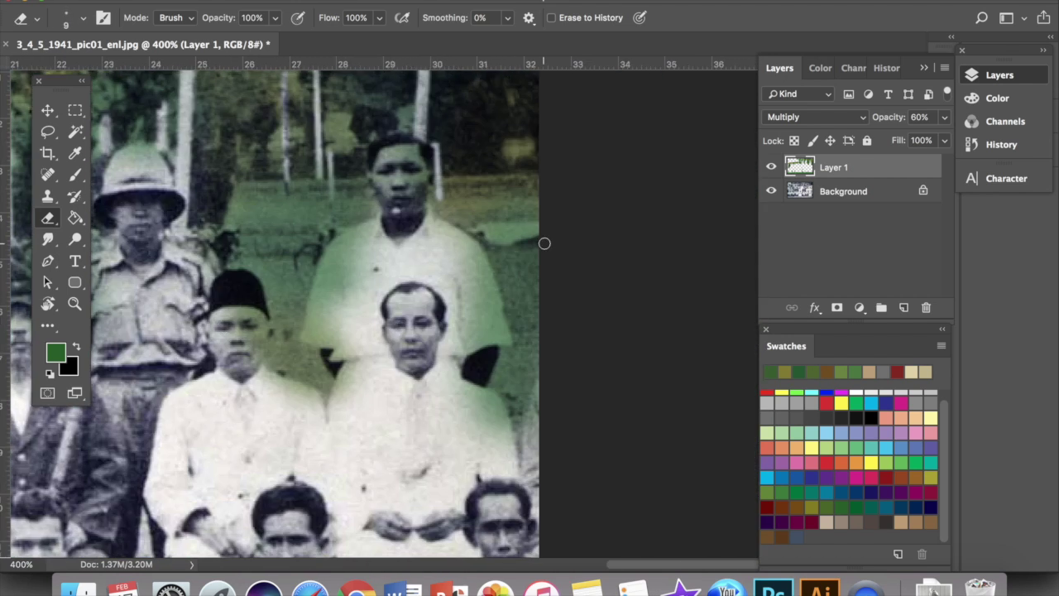
{"action": "mouse_move", "coordinate": [474, 251]}
{"action": "left_mouse_down"}
{"action": "mouse_move", "coordinate": [502, 328]}
{"action": "mouse_move", "coordinate": [408, 174]}
{"action": "left_mouse_up"}
{"action": "key", "text": "super+plus"}
{"action": "scroll", "coordinate": [406, 175], "scroll_direction": "up", "scroll_amount": 3}
{"action": "scroll", "coordinate": [406, 174], "scroll_direction": "down", "scroll_amount": 1}
{"action": "key", "text": "bracketright"}
{"action": "key", "text": "bracketright"}
{"action": "key", "text": "bracketright"}
{"action": "mouse_move", "coordinate": [395, 269]}
{"action": "left_mouse_down"}
{"action": "mouse_move", "coordinate": [430, 234]}
{"action": "mouse_move", "coordinate": [445, 286]}
{"action": "left_mouse_up"}
{"action": "mouse_move", "coordinate": [410, 352]}
{"action": "left_mouse_down"}
{"action": "mouse_move", "coordinate": [361, 350]}
{"action": "mouse_move", "coordinate": [318, 405]}
{"action": "mouse_move", "coordinate": [337, 469]}
{"action": "mouse_move", "coordinate": [320, 375]}
{"action": "mouse_move", "coordinate": [362, 437]}
{"action": "left_mouse_up"}
{"action": "key", "text": "bracketleft"}
{"action": "key", "text": "bracketleft"}
{"action": "mouse_move", "coordinate": [359, 476]}
{"action": "left_mouse_down"}
{"action": "mouse_move", "coordinate": [346, 517]}
{"action": "mouse_move", "coordinate": [364, 521]}
{"action": "left_mouse_up"}
Erase the green from the shoulders of the two seated men in white jackets near the right edge.
{"action": "scroll", "coordinate": [480, 372], "scroll_direction": "down", "scroll_amount": 3}
{"action": "key", "text": "b"}
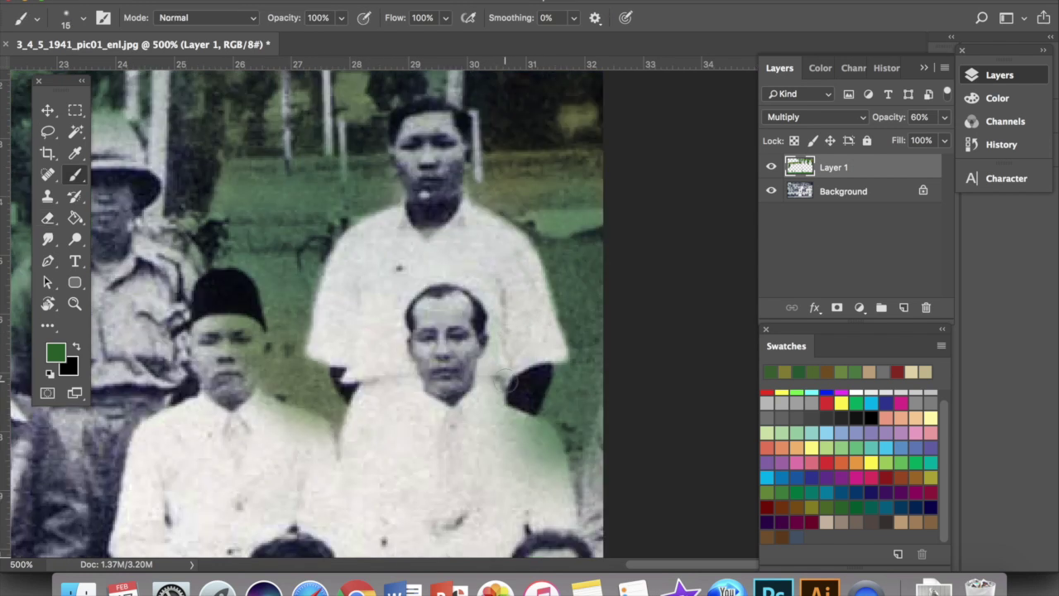
{"action": "key", "text": "e"}
{"action": "mouse_move", "coordinate": [492, 422]}
{"action": "left_mouse_down"}
{"action": "mouse_move", "coordinate": [554, 480]}
{"action": "mouse_move", "coordinate": [538, 430]}
{"action": "mouse_move", "coordinate": [584, 514]}
{"action": "mouse_move", "coordinate": [597, 410]}
{"action": "left_mouse_up"}
{"action": "key", "text": "b"}
{"action": "key", "text": "e"}
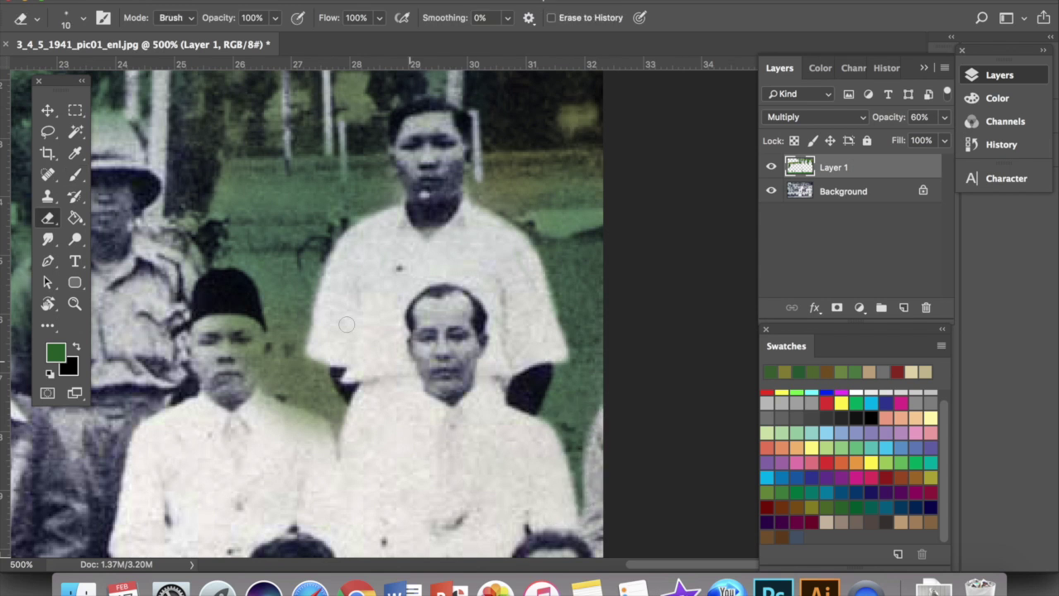
{"action": "scroll", "coordinate": [347, 326], "scroll_direction": "left", "scroll_amount": 5}
{"action": "left_click_drag", "start_coordinate": [488, 361], "coordinate": [566, 405]}
Erase the green from the helmeted officer's hat and uniform and around the capped seated man before him.
{"action": "scroll", "coordinate": [471, 306], "scroll_direction": "up", "scroll_amount": 3}
{"action": "scroll", "coordinate": [471, 306], "scroll_direction": "left", "scroll_amount": 2}
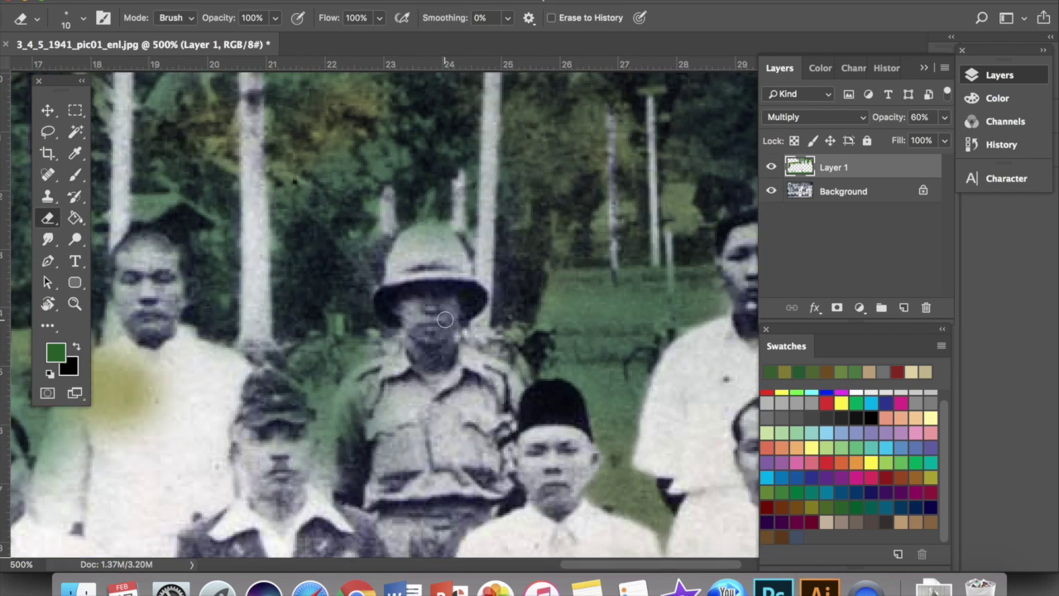
{"action": "mouse_move", "coordinate": [394, 375]}
{"action": "left_mouse_down"}
{"action": "mouse_move", "coordinate": [353, 389]}
{"action": "mouse_move", "coordinate": [405, 413]}
{"action": "mouse_move", "coordinate": [393, 459]}
{"action": "left_mouse_up"}
{"action": "scroll", "coordinate": [427, 358], "scroll_direction": "left", "scroll_amount": 2}
{"action": "scroll", "coordinate": [427, 358], "scroll_direction": "down", "scroll_amount": 1}
{"action": "scroll", "coordinate": [427, 356], "scroll_direction": "down", "scroll_amount": 4}
{"action": "scroll", "coordinate": [427, 356], "scroll_direction": "left", "scroll_amount": 3}
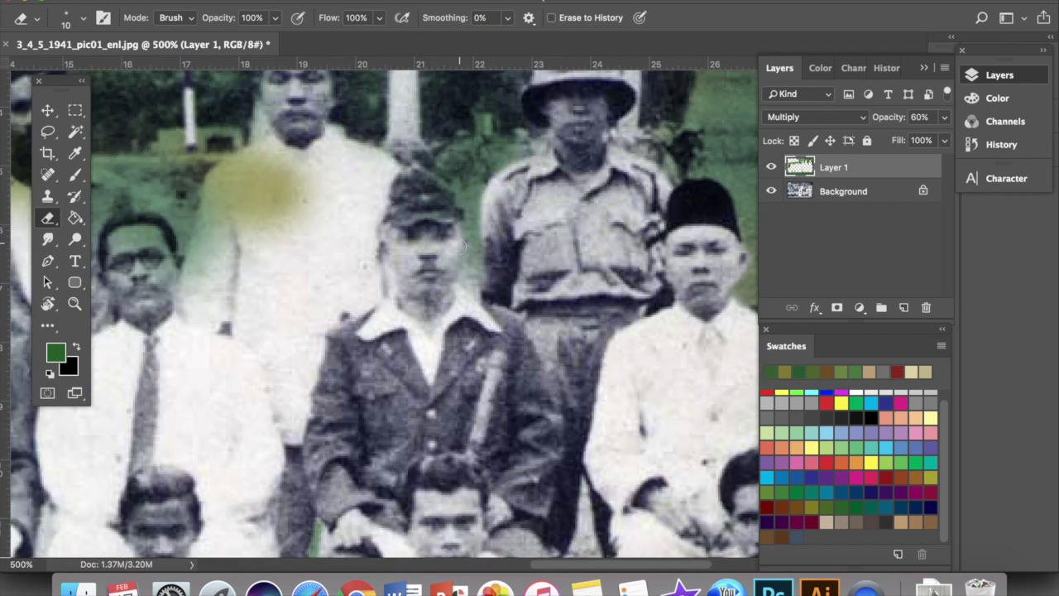
Erase the yellow and green paint from the white-robed standing man's clothing and head.
{"action": "scroll", "coordinate": [381, 314], "scroll_direction": "left", "scroll_amount": 14}
{"action": "scroll", "coordinate": [381, 315], "scroll_direction": "up", "scroll_amount": 1}
{"action": "mouse_move", "coordinate": [432, 315]}
{"action": "left_mouse_down"}
{"action": "mouse_move", "coordinate": [441, 248]}
{"action": "mouse_move", "coordinate": [497, 191]}
{"action": "mouse_move", "coordinate": [472, 286]}
{"action": "left_mouse_up"}
{"action": "scroll", "coordinate": [471, 287], "scroll_direction": "up", "scroll_amount": 8}
{"action": "scroll", "coordinate": [471, 286], "scroll_direction": "right", "scroll_amount": 6}
{"action": "key", "text": "bracketleft"}
{"action": "key", "text": "bracketleft"}
{"action": "key", "text": "bracketleft"}
{"action": "left_click_drag", "start_coordinate": [405, 269], "coordinate": [454, 217]}
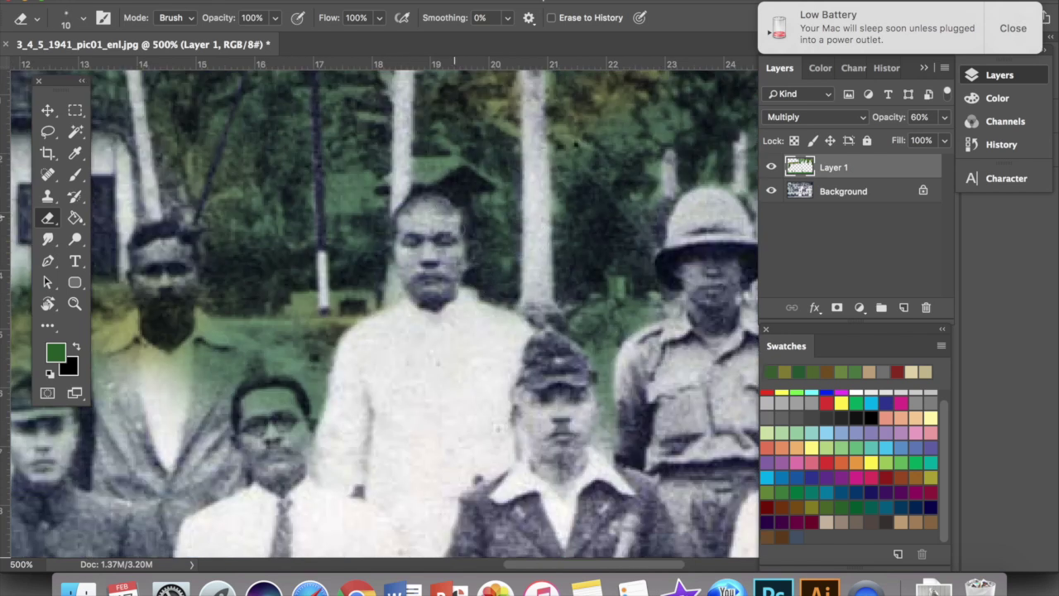
Erase the green from the seated man wearing glasses and a tie.
{"action": "scroll", "coordinate": [438, 299], "scroll_direction": "down", "scroll_amount": 8}
{"action": "scroll", "coordinate": [438, 299], "scroll_direction": "left", "scroll_amount": 10}
{"action": "left_click_drag", "start_coordinate": [463, 300], "coordinate": [421, 250]}
Erase the green and yellow from the grey-suited standing man's jacket, collar and shirt with a 10-pixel eraser.
{"action": "scroll", "coordinate": [405, 282], "scroll_direction": "up", "scroll_amount": 7}
{"action": "scroll", "coordinate": [405, 281], "scroll_direction": "left", "scroll_amount": 2}
{"action": "mouse_move", "coordinate": [458, 306]}
{"action": "left_mouse_down"}
{"action": "mouse_move", "coordinate": [405, 274]}
{"action": "mouse_move", "coordinate": [381, 352]}
{"action": "mouse_move", "coordinate": [359, 339]}
{"action": "left_mouse_up"}
{"action": "key", "text": "bracketright"}
{"action": "key", "text": "bracketright"}
{"action": "key", "text": "bracketright"}
{"action": "key", "text": "bracketleft"}
{"action": "key", "text": "bracketleft"}
{"action": "key", "text": "bracketleft"}
{"action": "mouse_move", "coordinate": [303, 286]}
{"action": "left_mouse_down"}
{"action": "mouse_move", "coordinate": [274, 298]}
{"action": "mouse_move", "coordinate": [340, 249]}
{"action": "mouse_move", "coordinate": [373, 286]}
{"action": "left_mouse_up"}
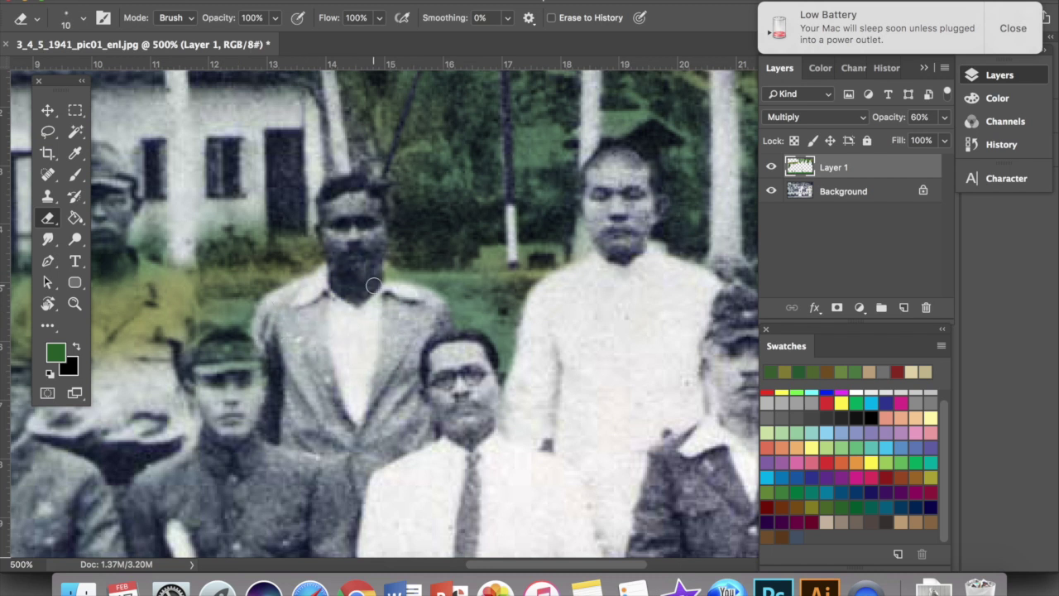
Erase the yellow paint from the shirt of the capped man standing in the back row.
{"action": "scroll", "coordinate": [430, 294], "scroll_direction": "left", "scroll_amount": 6}
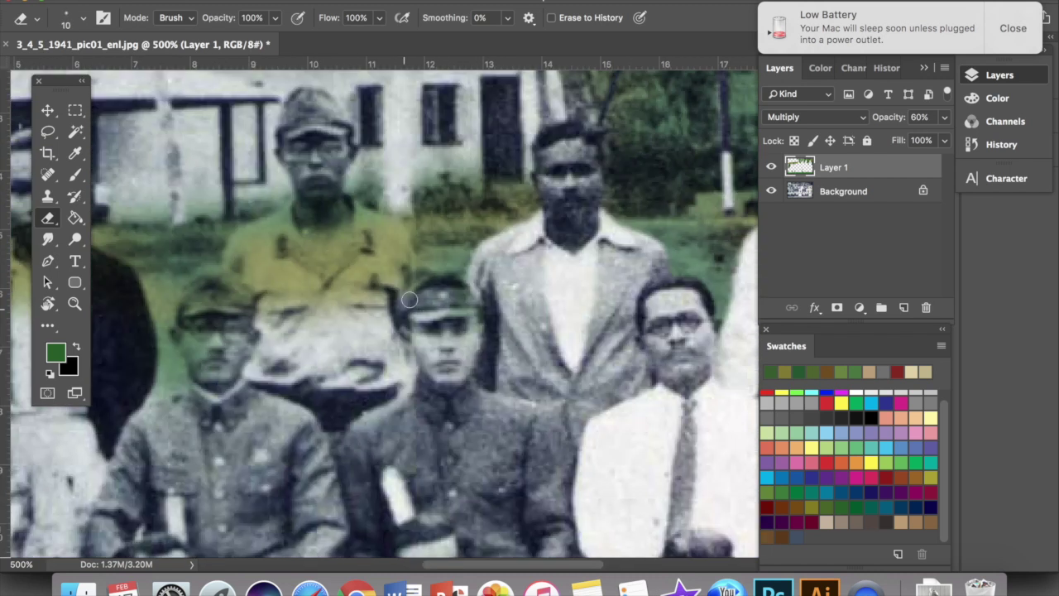
{"action": "scroll", "coordinate": [398, 295], "scroll_direction": "left", "scroll_amount": 3}
{"action": "scroll", "coordinate": [398, 296], "scroll_direction": "up", "scroll_amount": 2}
{"action": "mouse_move", "coordinate": [398, 296]}
{"action": "left_mouse_down"}
{"action": "mouse_move", "coordinate": [480, 389]}
{"action": "mouse_move", "coordinate": [389, 315]}
{"action": "mouse_move", "coordinate": [348, 365]}
{"action": "mouse_move", "coordinate": [441, 277]}
{"action": "mouse_move", "coordinate": [513, 335]}
{"action": "mouse_move", "coordinate": [424, 321]}
{"action": "left_mouse_up"}
{"action": "key", "text": "bracketleft"}
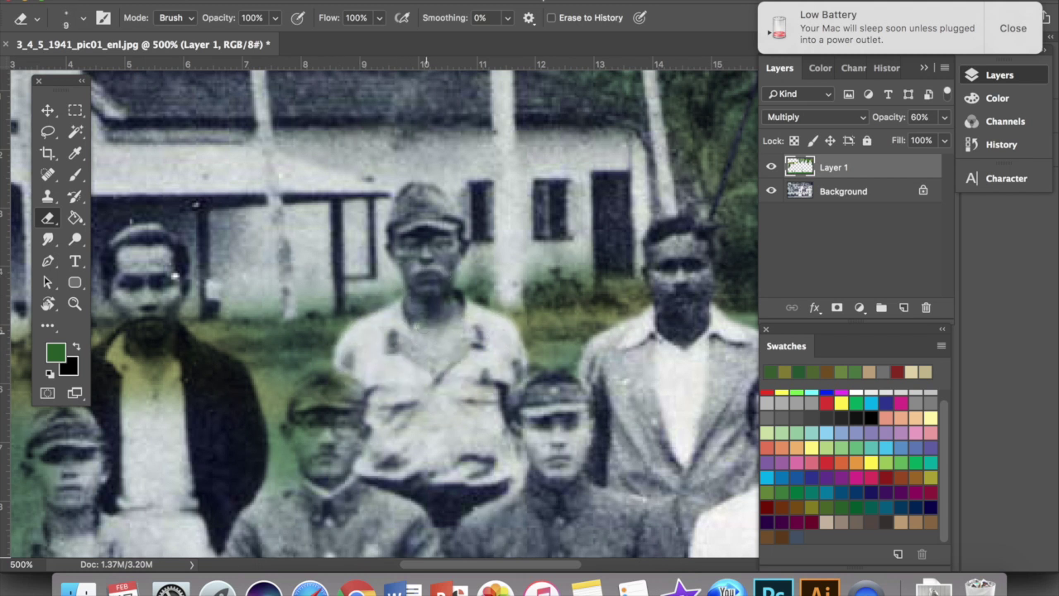
Erase the green from the cap, face and shoulders of the seated uniformed man with glasses.
{"action": "scroll", "coordinate": [513, 470], "scroll_direction": "left", "scroll_amount": 3}
{"action": "scroll", "coordinate": [512, 470], "scroll_direction": "down", "scroll_amount": 2}
{"action": "mouse_move", "coordinate": [520, 341]}
{"action": "left_mouse_down"}
{"action": "mouse_move", "coordinate": [476, 265]}
{"action": "mouse_move", "coordinate": [503, 301]}
{"action": "left_mouse_up"}
{"action": "scroll", "coordinate": [567, 275], "scroll_direction": "up", "scroll_amount": 3}
{"action": "scroll", "coordinate": [567, 276], "scroll_direction": "left", "scroll_amount": 2}
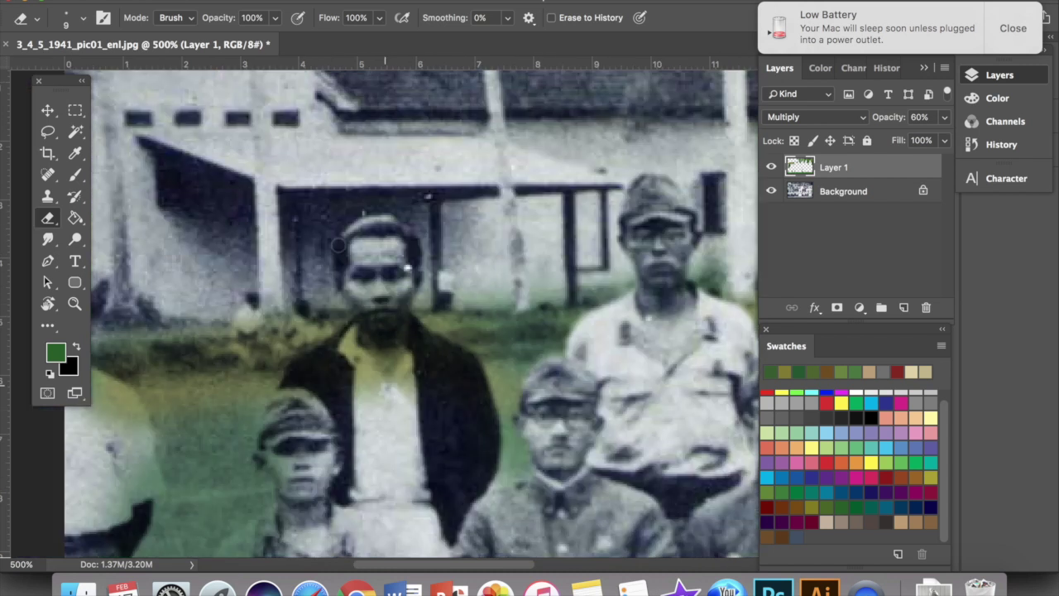
Erase the yellow and green from the face, collar and shirt of the standing man in the dark jacket.
{"action": "key", "text": "bracketright"}
{"action": "key", "text": "bracketright"}
{"action": "key", "text": "bracketright"}
{"action": "key", "text": "bracketright"}
{"action": "mouse_move", "coordinate": [411, 346]}
{"action": "left_mouse_down"}
{"action": "mouse_move", "coordinate": [438, 303]}
{"action": "mouse_move", "coordinate": [426, 256]}
{"action": "left_mouse_up"}
{"action": "mouse_move", "coordinate": [364, 367]}
{"action": "left_mouse_down"}
{"action": "mouse_move", "coordinate": [314, 436]}
{"action": "mouse_move", "coordinate": [363, 390]}
{"action": "left_mouse_up"}
{"action": "key", "text": "bracketleft"}
Erase the green from the cap, face and shirt of the leftmost seated soldier.
{"action": "scroll", "coordinate": [335, 455], "scroll_direction": "down", "scroll_amount": 4}
{"action": "scroll", "coordinate": [334, 455], "scroll_direction": "left", "scroll_amount": 1}
{"action": "key", "text": "bracketright"}
{"action": "key", "text": "bracketright"}
{"action": "mouse_move", "coordinate": [318, 431]}
{"action": "left_mouse_down"}
{"action": "mouse_move", "coordinate": [312, 441]}
{"action": "mouse_move", "coordinate": [382, 412]}
{"action": "left_mouse_up"}
{"action": "key", "text": "bracketleft"}
{"action": "key", "text": "bracketleft"}
{"action": "mouse_move", "coordinate": [311, 474]}
{"action": "left_mouse_down"}
{"action": "mouse_move", "coordinate": [293, 474]}
{"action": "mouse_move", "coordinate": [356, 344]}
{"action": "left_mouse_up"}
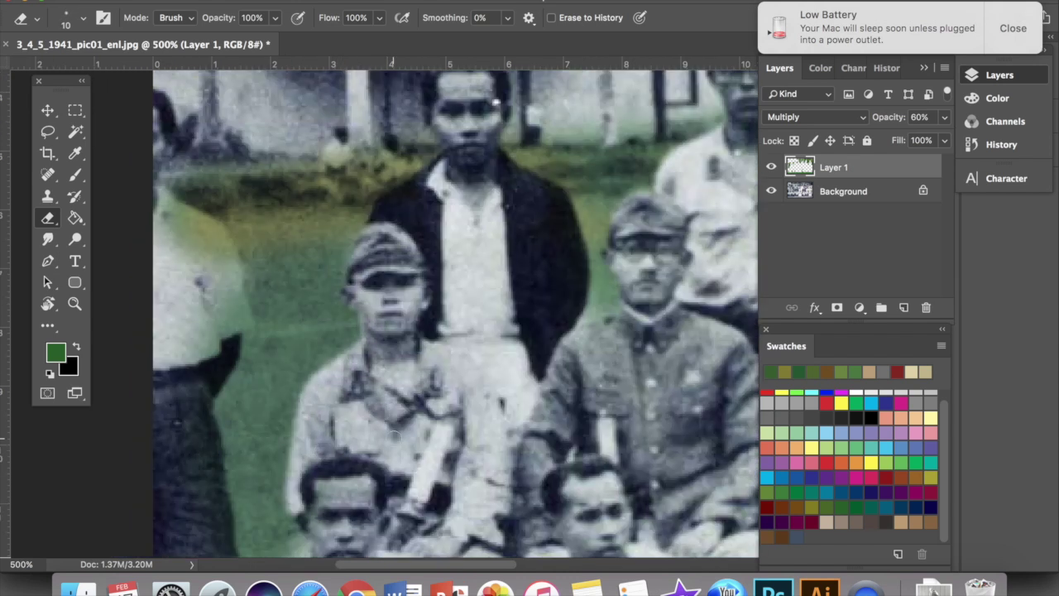
Erase the green from the head and white shirt of the front-row man below the leftmost soldier.
{"action": "scroll", "coordinate": [393, 437], "scroll_direction": "down", "scroll_amount": 4}
{"action": "scroll", "coordinate": [394, 437], "scroll_direction": "left", "scroll_amount": 1}
{"action": "left_click_drag", "start_coordinate": [341, 416], "coordinate": [277, 498]}
{"action": "left_click_drag", "start_coordinate": [333, 479], "coordinate": [364, 391]}
{"action": "key", "text": "bracketright"}
{"action": "key", "text": "bracketright"}
{"action": "key", "text": "bracketright"}
Erase the yellow and green from the white shirt of the man at the photo's left edge.
{"action": "scroll", "coordinate": [563, 430], "scroll_direction": "left", "scroll_amount": 8}
{"action": "scroll", "coordinate": [563, 430], "scroll_direction": "up", "scroll_amount": 2}
{"action": "scroll", "coordinate": [530, 448], "scroll_direction": "up", "scroll_amount": 5}
{"action": "scroll", "coordinate": [531, 448], "scroll_direction": "left", "scroll_amount": 1}
{"action": "key", "text": "bracketleft"}
{"action": "key", "text": "bracketleft"}
{"action": "mouse_move", "coordinate": [462, 335]}
{"action": "left_mouse_down"}
{"action": "mouse_move", "coordinate": [459, 287]}
{"action": "mouse_move", "coordinate": [487, 296]}
{"action": "mouse_move", "coordinate": [480, 344]}
{"action": "mouse_move", "coordinate": [474, 324]}
{"action": "mouse_move", "coordinate": [477, 314]}
{"action": "mouse_move", "coordinate": [497, 441]}
{"action": "mouse_move", "coordinate": [437, 259]}
{"action": "left_mouse_up"}
{"action": "key", "text": "bracketleft"}
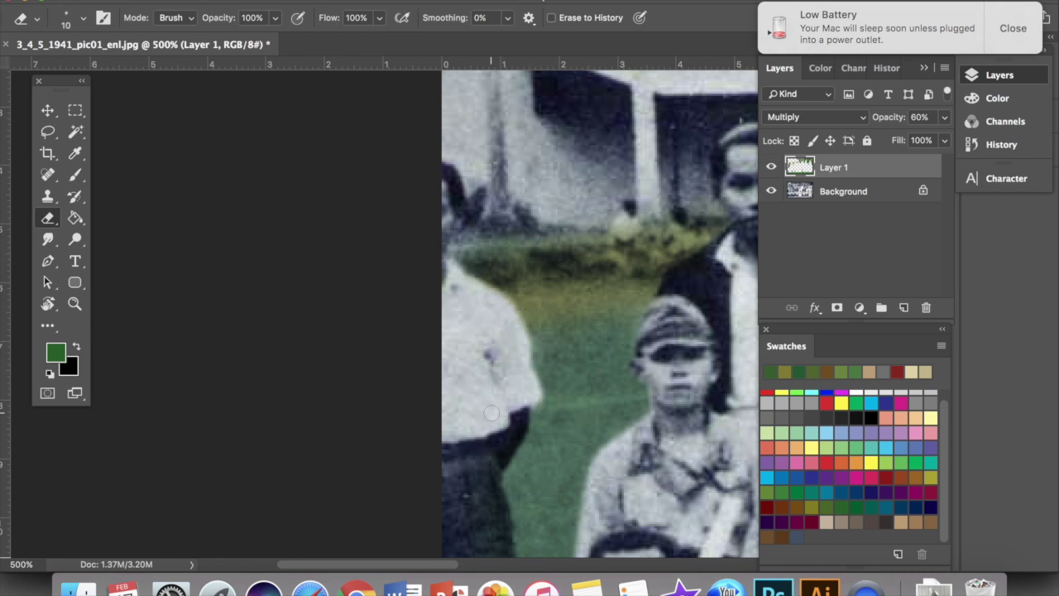
{"action": "scroll", "coordinate": [491, 412], "scroll_direction": "down", "scroll_amount": 3}
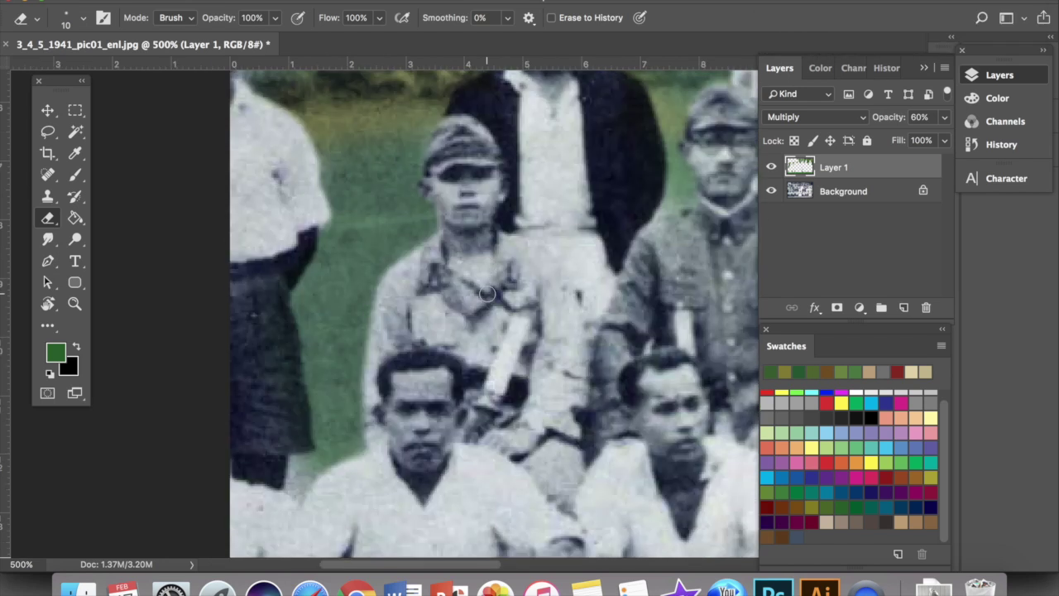
Add a new layer above Layer 1 and set its blend mode to Multiply.
{"action": "scroll", "coordinate": [422, 205], "scroll_direction": "up", "scroll_amount": 3}
{"action": "left_click", "coordinate": [903, 307]}
{"action": "left_click", "coordinate": [815, 118]}
{"action": "left_click", "coordinate": [794, 170]}
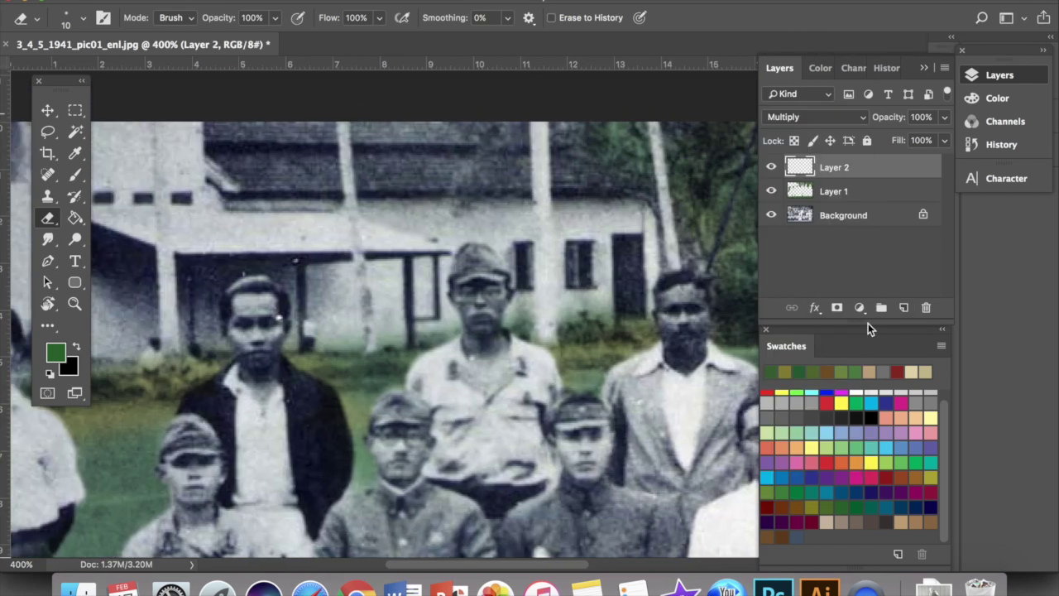
Paint the house roof dark red on Layer 2 and set the layer's opacity to 40%.
{"action": "left_click", "coordinate": [898, 372]}
{"action": "scroll", "coordinate": [413, 219], "scroll_direction": "up", "scroll_amount": 1}
{"action": "key", "text": "b"}
{"action": "mouse_move", "coordinate": [383, 201]}
{"action": "left_mouse_down"}
{"action": "mouse_move", "coordinate": [432, 202]}
{"action": "mouse_move", "coordinate": [446, 181]}
{"action": "mouse_move", "coordinate": [402, 209]}
{"action": "mouse_move", "coordinate": [476, 163]}
{"action": "mouse_move", "coordinate": [498, 197]}
{"action": "mouse_move", "coordinate": [426, 209]}
{"action": "mouse_move", "coordinate": [325, 149]}
{"action": "mouse_move", "coordinate": [230, 191]}
{"action": "mouse_move", "coordinate": [299, 182]}
{"action": "mouse_move", "coordinate": [297, 205]}
{"action": "mouse_move", "coordinate": [227, 168]}
{"action": "left_mouse_up"}
{"action": "key", "text": "v"}
{"action": "key", "text": "4"}
Extend the dark red to the right end of the roof with a 10-pixel brush.
{"action": "key", "text": "b"}
{"action": "key", "text": "bracketleft"}
{"action": "left_click_drag", "start_coordinate": [621, 208], "coordinate": [574, 203]}
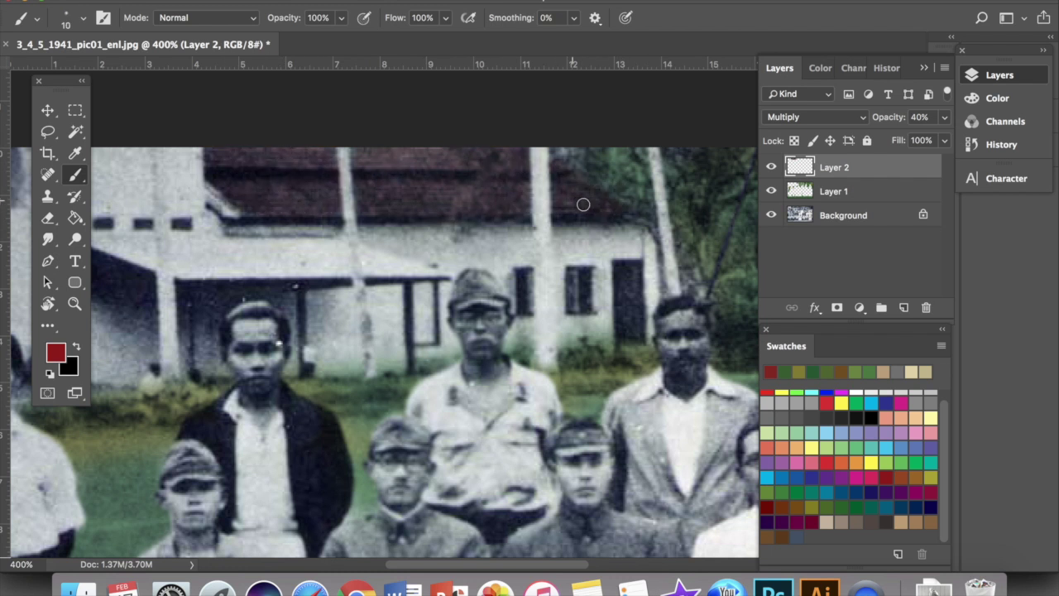
Paint the leftmost tree trunk in front of the house tan-brown with a straight brush stroke along its full height.
{"action": "scroll", "coordinate": [578, 199], "scroll_direction": "left", "scroll_amount": 2}
{"action": "left_click", "coordinate": [918, 525]}
{"action": "key", "text": "bracketright"}
{"action": "left_click", "coordinate": [252, 369]}
{"action": "left_click", "coordinate": [238, 142], "text": "shift"}
{"action": "key", "text": "super+z"}
{"action": "left_click", "coordinate": [253, 368]}
{"action": "left_click", "coordinate": [241, 141], "text": "shift"}
Paint the slanted second trunk in front of the house dark brown with a smaller brush.
{"action": "left_click", "coordinate": [768, 537]}
{"action": "key", "text": "bracketleft"}
{"action": "left_click", "coordinate": [451, 372]}
{"action": "left_click", "coordinate": [426, 146], "text": "shift"}
Paint the thick third trunk in front of the house golden brown with a 15-pixel brush.
{"action": "scroll", "coordinate": [422, 152], "scroll_direction": "right", "scroll_amount": 2}
{"action": "left_click", "coordinate": [932, 523]}
{"action": "key", "text": "bracketright"}
{"action": "key", "text": "bracketright"}
{"action": "left_click", "coordinate": [534, 357]}
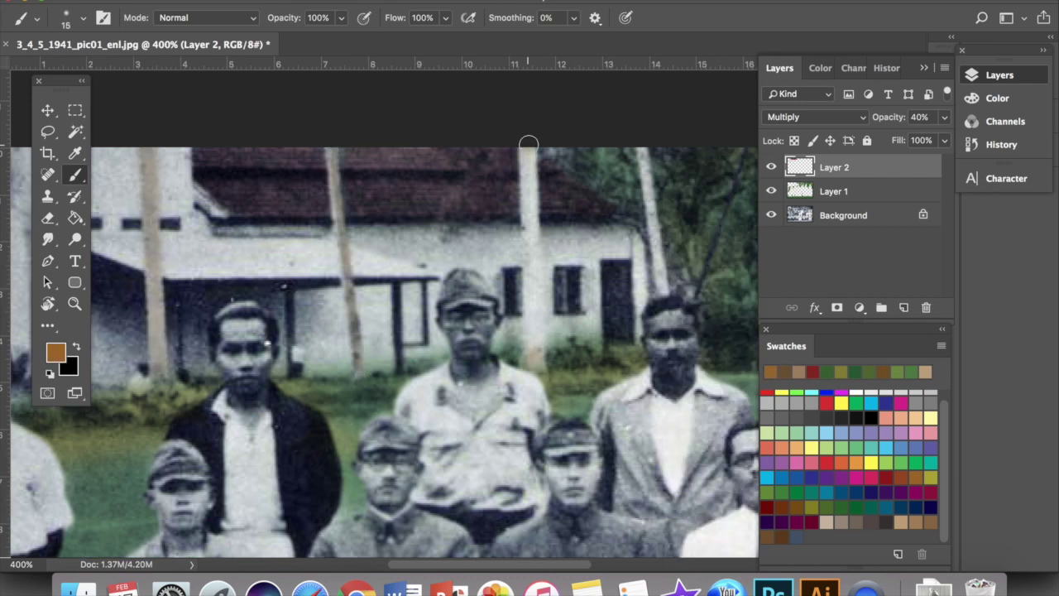
{"action": "left_click", "coordinate": [529, 145], "text": "shift"}
Add a thin taupe shading stripe down the thick third trunk with an 8-pixel brush.
{"action": "scroll", "coordinate": [529, 150], "scroll_direction": "right", "scroll_amount": 2}
{"action": "left_click", "coordinate": [856, 522]}
{"action": "key", "text": "bracketleft"}
{"action": "key", "text": "bracketleft"}
{"action": "key", "text": "bracketleft"}
{"action": "key", "text": "super+z"}
{"action": "left_click", "coordinate": [887, 525]}
{"action": "left_click", "coordinate": [455, 145]}
{"action": "left_click", "coordinate": [464, 372], "text": "shift"}
{"action": "key", "text": "super+z"}
{"action": "left_click", "coordinate": [843, 523]}
{"action": "left_click", "coordinate": [464, 371], "text": "shift"}
Paint the leaning trunk beyond the house's end dark grey-brown, then tan-brown with a 7-pixel brush.
{"action": "scroll", "coordinate": [465, 369], "scroll_direction": "right", "scroll_amount": 2}
{"action": "left_click", "coordinate": [887, 523]}
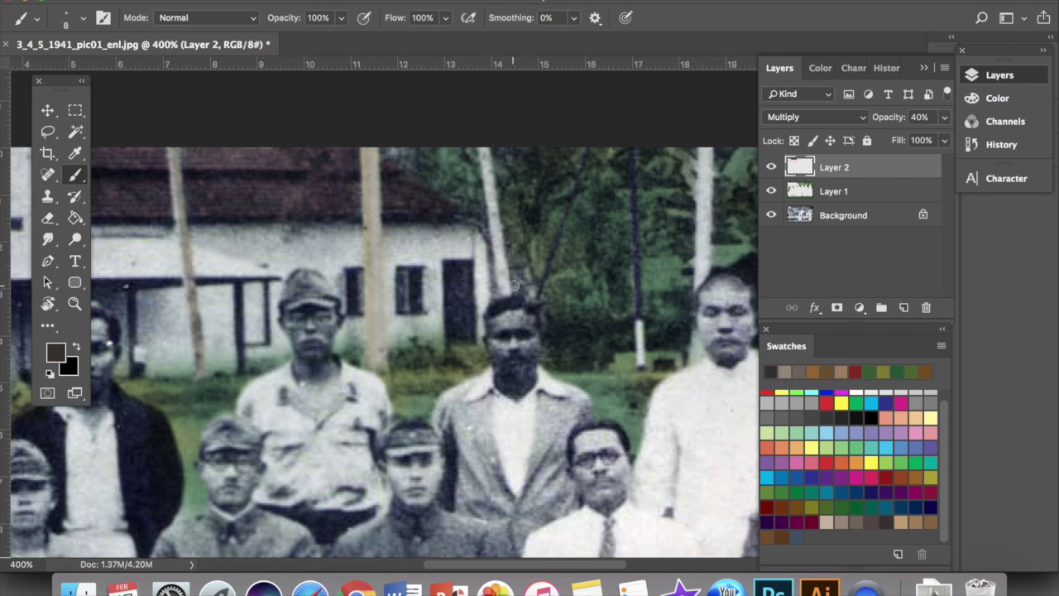
{"action": "left_click", "coordinate": [504, 288]}
{"action": "left_click", "coordinate": [484, 145], "text": "shift"}
{"action": "left_click", "coordinate": [916, 523]}
{"action": "key", "text": "bracketleft"}
{"action": "left_click", "coordinate": [485, 144]}
{"action": "left_click", "coordinate": [503, 289], "text": "shift"}
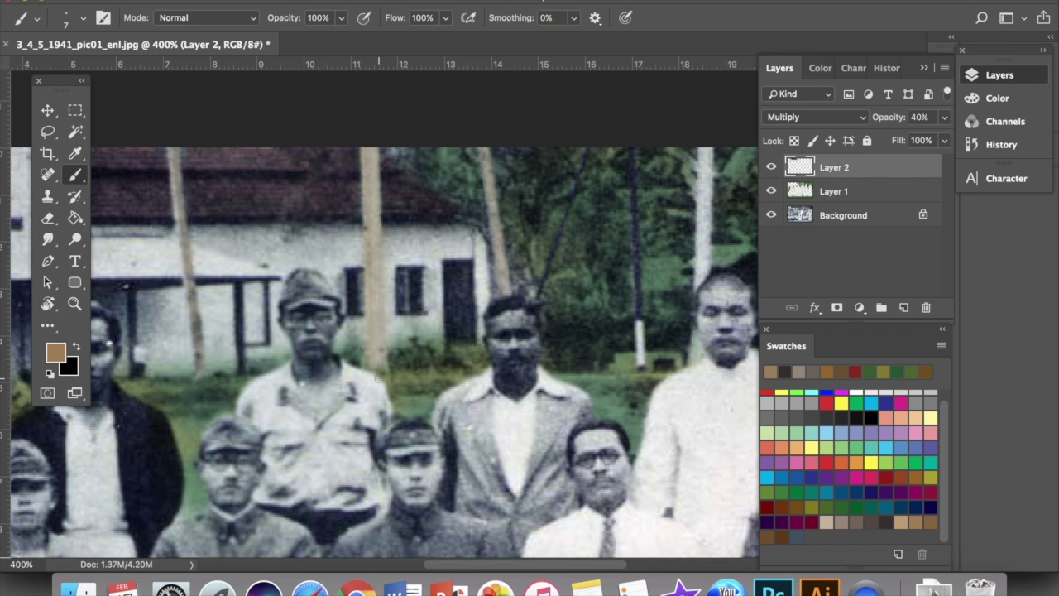
Mix a dark green brush colour and stroke it along the trunk behind the tall man in white.
{"action": "scroll", "coordinate": [379, 378], "scroll_direction": "right", "scroll_amount": 3}
{"action": "left_click", "coordinate": [828, 507]}
{"action": "left_click", "coordinate": [56, 353]}
{"action": "left_click_drag", "start_coordinate": [513, 457], "coordinate": [690, 430]}
{"action": "left_click", "coordinate": [858, 270]}
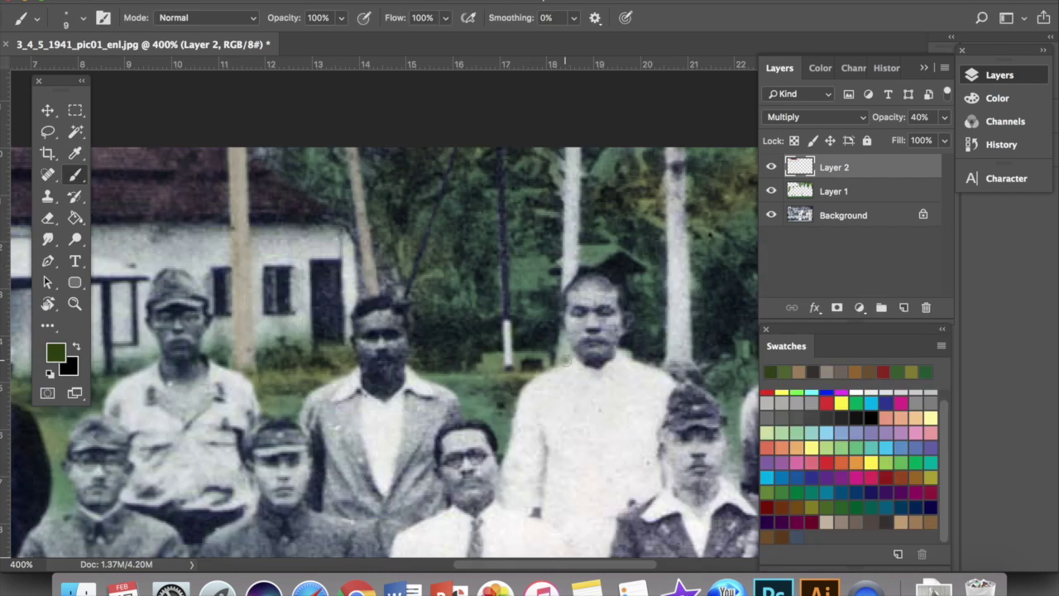
{"action": "left_click", "coordinate": [565, 359]}
{"action": "left_click", "coordinate": [577, 144], "text": "shift"}
Paint a tan stripe over the trunk behind the tall man in white with a smaller brush.
{"action": "left_click", "coordinate": [902, 523]}
{"action": "key", "text": "bracketleft"}
{"action": "key", "text": "bracketleft"}
{"action": "key", "text": "bracketleft"}
{"action": "key", "text": "bracketleft"}
{"action": "left_click", "coordinate": [568, 358]}
{"action": "left_click", "coordinate": [577, 142], "text": "shift"}
Add another brown stroke down that trunk and erase the colour spilling onto the tall man's head.
{"action": "scroll", "coordinate": [577, 142], "scroll_direction": "right", "scroll_amount": 3}
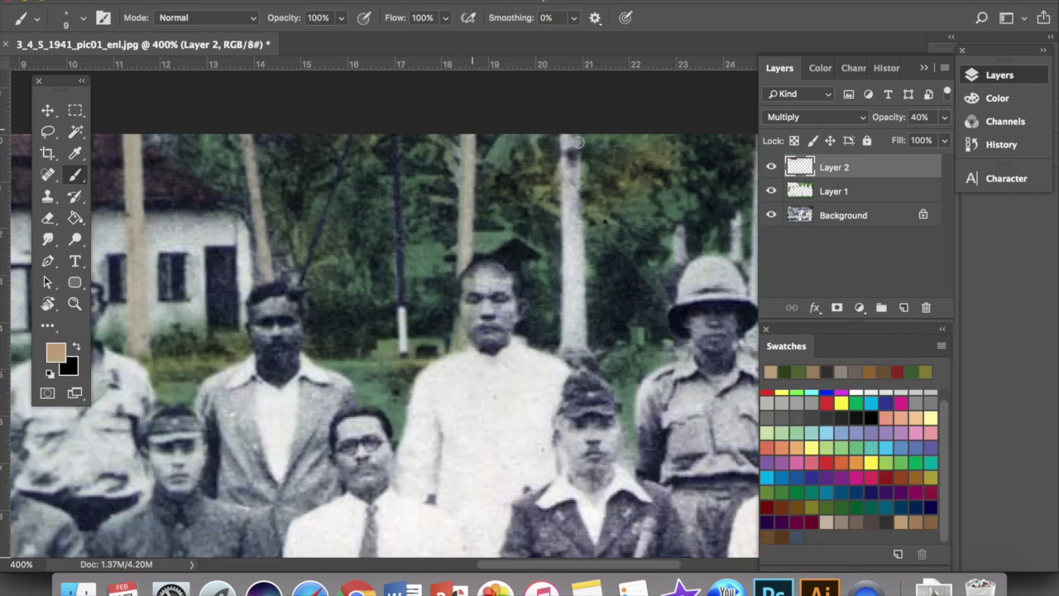
{"action": "left_click", "coordinate": [473, 125]}
{"action": "left_click", "coordinate": [462, 341], "text": "shift"}
{"action": "key", "text": "e"}
{"action": "left_click_drag", "start_coordinate": [471, 273], "coordinate": [470, 321]}
{"action": "scroll", "coordinate": [471, 323], "scroll_direction": "right", "scroll_amount": 3}
Paint the thick trunk behind the seated man in the cap brown with a larger brush.
{"action": "left_click", "coordinate": [814, 372]}
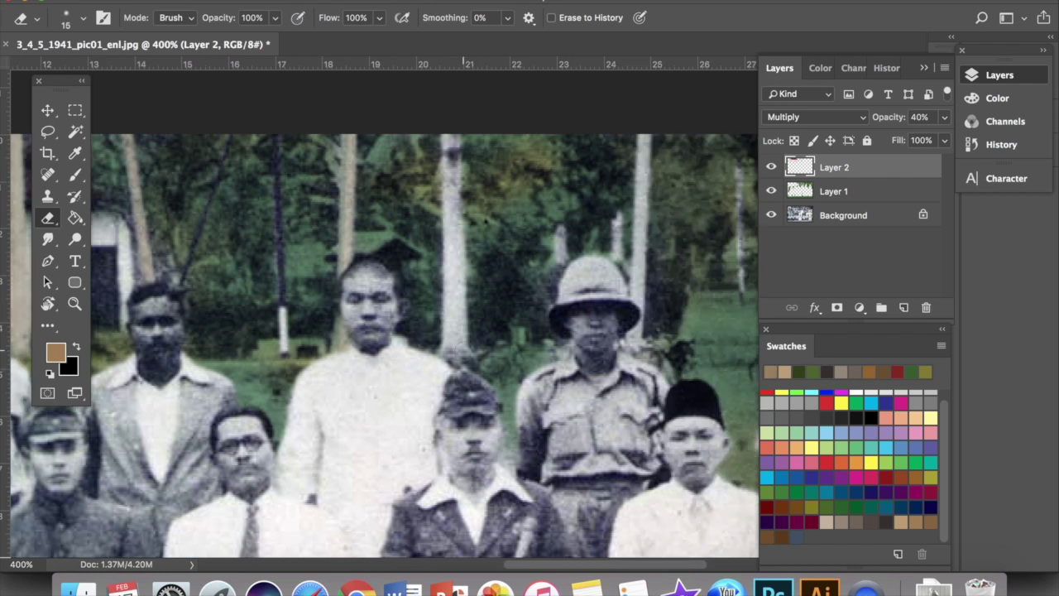
{"action": "key", "text": "b"}
{"action": "key", "text": "bracketright"}
{"action": "key", "text": "bracketright"}
{"action": "key", "text": "bracketright"}
{"action": "key", "text": "bracketright"}
{"action": "left_click", "coordinate": [452, 132]}
{"action": "left_click", "coordinate": [456, 362], "text": "shift"}
Shade the thick trunk behind the capped man with a grey-brown stripe using an 8-pixel brush.
{"action": "left_click", "coordinate": [871, 523]}
{"action": "left_click", "coordinate": [457, 141], "text": "shift"}
{"action": "key", "text": "super+z"}
{"action": "key", "text": "bracketleft"}
{"action": "left_click", "coordinate": [464, 353]}
{"action": "left_click", "coordinate": [458, 139], "text": "shift"}
Paint the trunk behind the man in the sun helmet brown along its full height.
{"action": "scroll", "coordinate": [458, 141], "scroll_direction": "right", "scroll_amount": 3}
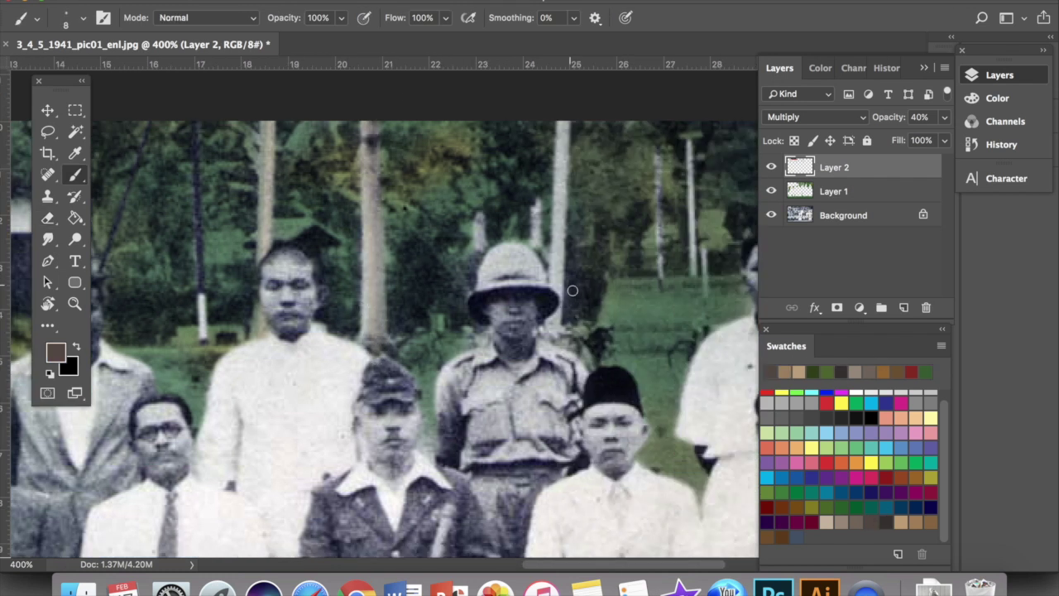
{"action": "left_click", "coordinate": [931, 523]}
{"action": "left_click", "coordinate": [556, 328]}
{"action": "left_click", "coordinate": [565, 129], "text": "shift"}
Paint the thin distant trunks and the short trunk beside the sun helmet in brown and tan with a small brush.
{"action": "scroll", "coordinate": [568, 132], "scroll_direction": "right", "scroll_amount": 3}
{"action": "key", "text": "bracketleft"}
{"action": "key", "text": "bracketleft"}
{"action": "key", "text": "bracketleft"}
{"action": "key", "text": "bracketleft"}
{"action": "key", "text": "bracketleft"}
{"action": "left_click", "coordinate": [608, 287]}
{"action": "left_click", "coordinate": [603, 163], "text": "shift"}
{"action": "left_click", "coordinate": [901, 523]}
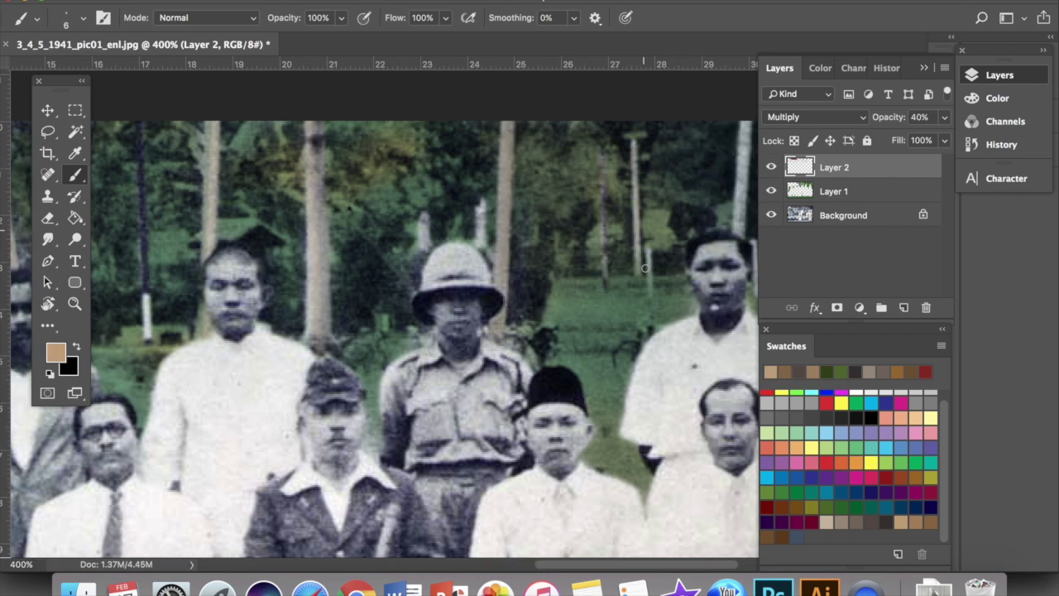
{"action": "left_click", "coordinate": [424, 222], "text": "shift"}
Paint the trunk above the short-haired standing man at the photo's far side olive, then dark brown.
{"action": "scroll", "coordinate": [426, 227], "scroll_direction": "right", "scroll_amount": 3}
{"action": "left_click", "coordinate": [812, 507]}
{"action": "left_click", "coordinate": [625, 235]}
{"action": "left_click", "coordinate": [631, 126], "text": "shift"}
{"action": "left_click", "coordinate": [782, 536]}
{"action": "left_click", "coordinate": [624, 227]}
{"action": "left_click", "coordinate": [629, 119], "text": "shift"}
Erase the green spill on Layer 1 from the lower house wall behind the standing capped man.
{"action": "scroll", "coordinate": [551, 315], "scroll_direction": "left", "scroll_amount": 10}
{"action": "scroll", "coordinate": [551, 314], "scroll_direction": "up", "scroll_amount": 1}
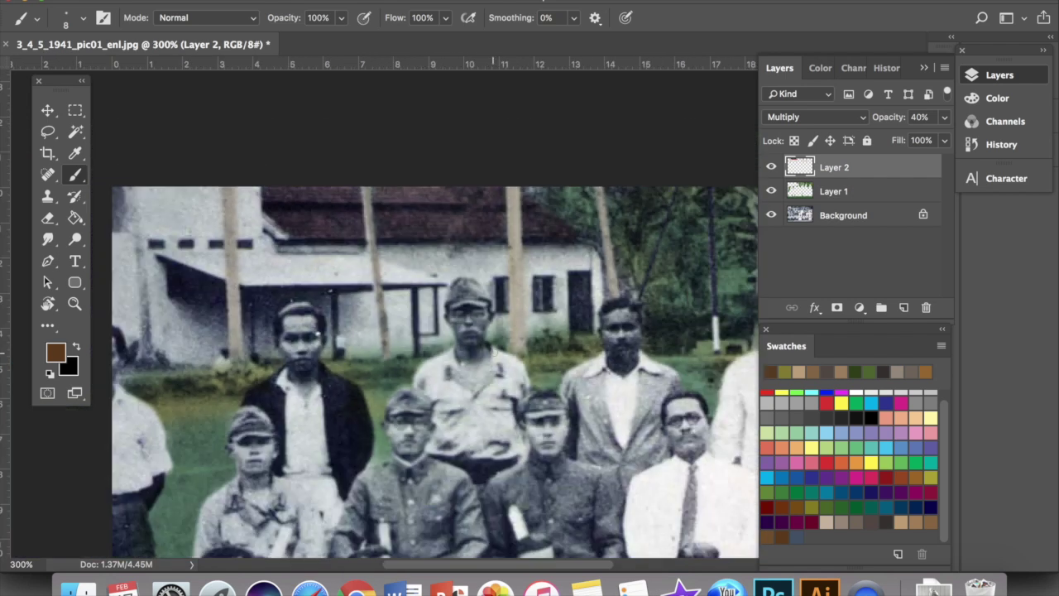
{"action": "key", "text": "e"}
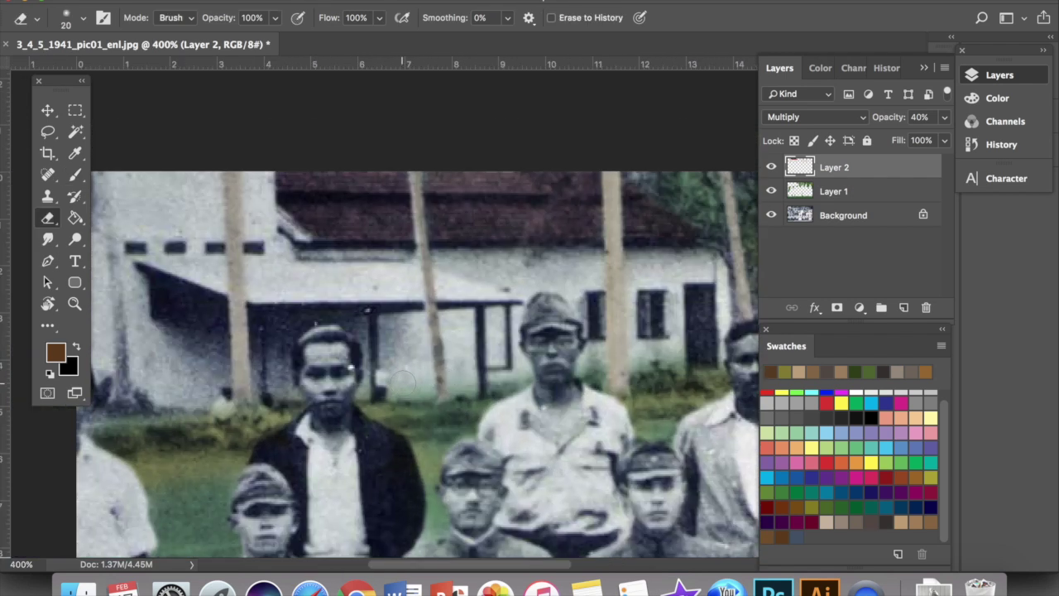
{"action": "key", "text": "alt+bracketleft"}
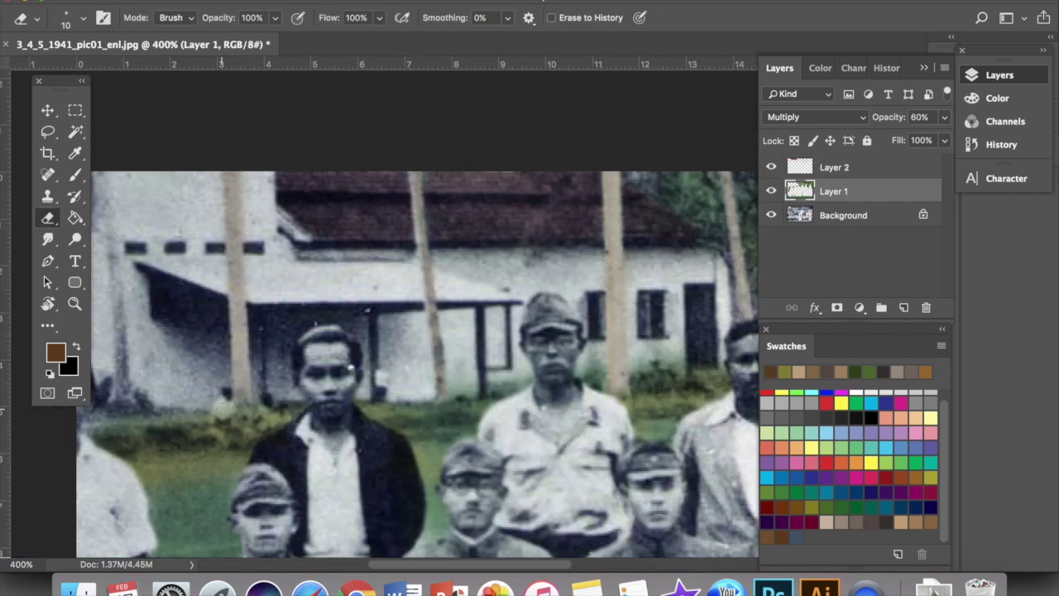
{"action": "left_click_drag", "start_coordinate": [453, 393], "coordinate": [533, 372]}
{"action": "left_click_drag", "start_coordinate": [590, 379], "coordinate": [597, 351]}
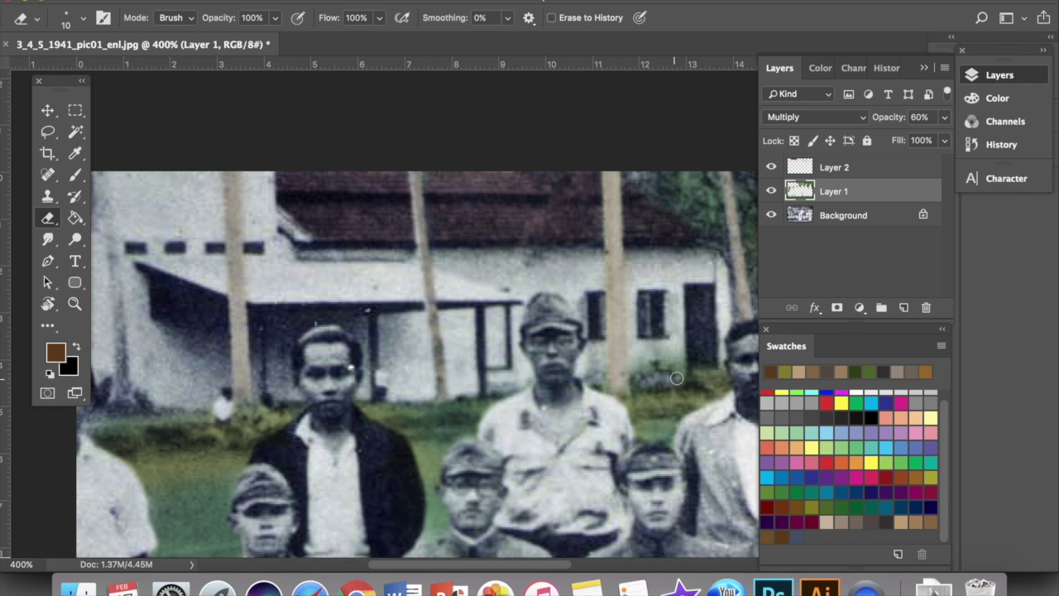
Paint green into the uncoloured foliage beside the house's end and the leaning trunk on Layer 1.
{"action": "scroll", "coordinate": [595, 364], "scroll_direction": "right", "scroll_amount": 5}
{"action": "key", "text": "b"}
{"action": "left_click", "coordinate": [395, 382], "text": "alt"}
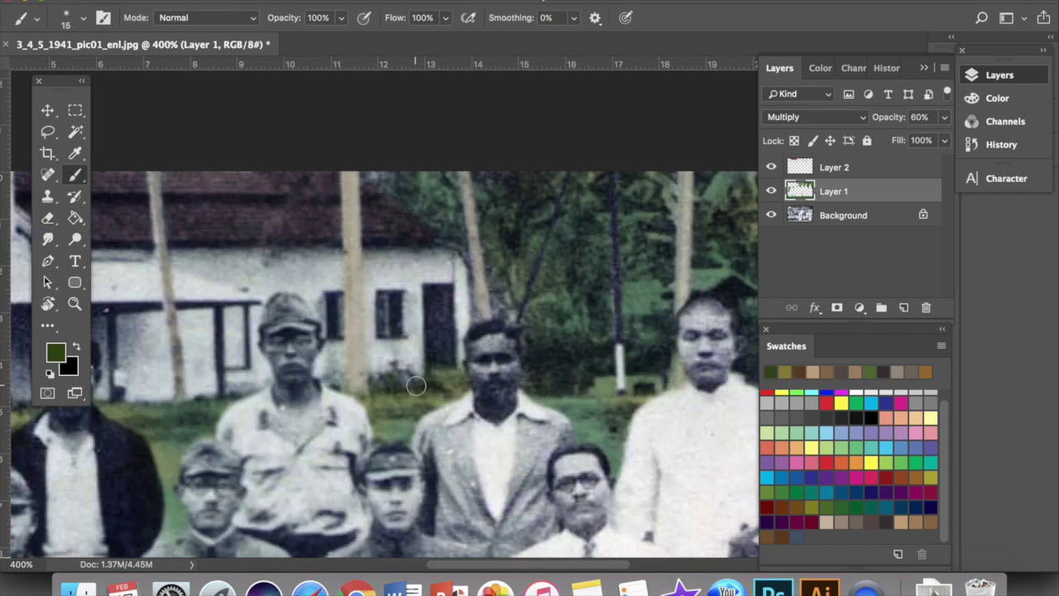
{"action": "scroll", "coordinate": [424, 397], "scroll_direction": "right", "scroll_amount": 1}
{"action": "left_click", "coordinate": [803, 492]}
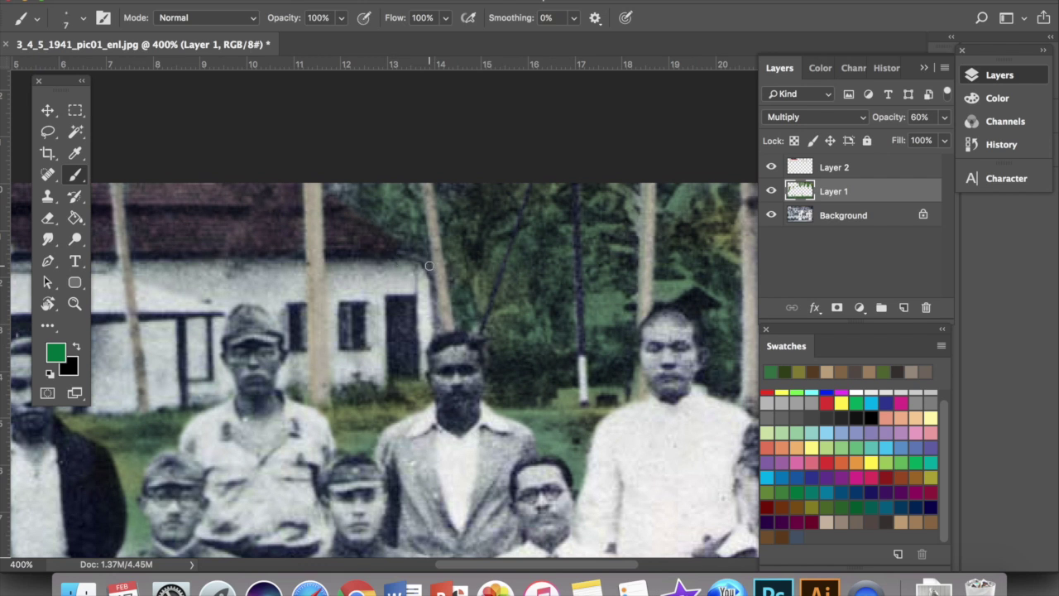
{"action": "left_click_drag", "start_coordinate": [431, 264], "coordinate": [438, 330]}
Paint olive green over the grass strip in front of the house with a larger brush.
{"action": "scroll", "coordinate": [439, 330], "scroll_direction": "right", "scroll_amount": 1}
{"action": "scroll", "coordinate": [477, 184], "scroll_direction": "left", "scroll_amount": 4}
{"action": "key", "text": "bracketright"}
{"action": "key", "text": "bracketright"}
{"action": "key", "text": "bracketright"}
{"action": "key", "text": "bracketright"}
{"action": "key", "text": "bracketright"}
{"action": "key", "text": "bracketright"}
{"action": "scroll", "coordinate": [425, 205], "scroll_direction": "left", "scroll_amount": 10}
{"action": "scroll", "coordinate": [310, 255], "scroll_direction": "down", "scroll_amount": 2}
{"action": "left_click", "coordinate": [782, 372]}
{"action": "left_click", "coordinate": [799, 372]}
{"action": "left_click_drag", "start_coordinate": [356, 347], "coordinate": [397, 349]}
{"action": "scroll", "coordinate": [432, 386], "scroll_direction": "up", "scroll_amount": 3}
Erase the green from the pale plants between the capped man and the man in the sun helmet.
{"action": "key", "text": "e"}
{"action": "scroll", "coordinate": [372, 431], "scroll_direction": "right", "scroll_amount": 15}
{"action": "scroll", "coordinate": [320, 473], "scroll_direction": "down", "scroll_amount": 1}
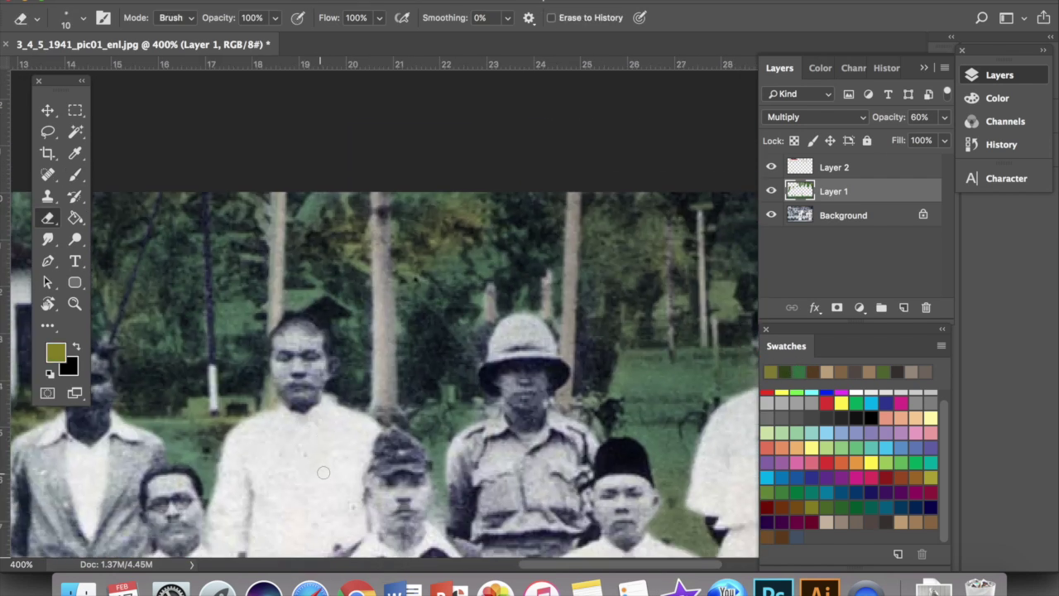
{"action": "key", "text": "b"}
{"action": "key", "text": "e"}
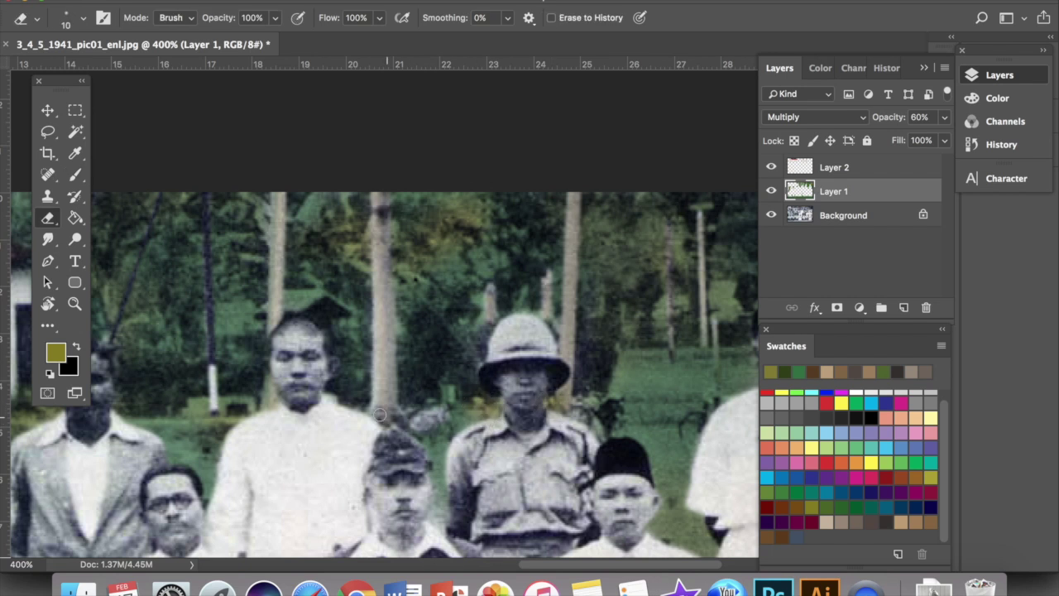
{"action": "left_click_drag", "start_coordinate": [438, 424], "coordinate": [397, 415]}
{"action": "scroll", "coordinate": [644, 417], "scroll_direction": "right", "scroll_amount": 5}
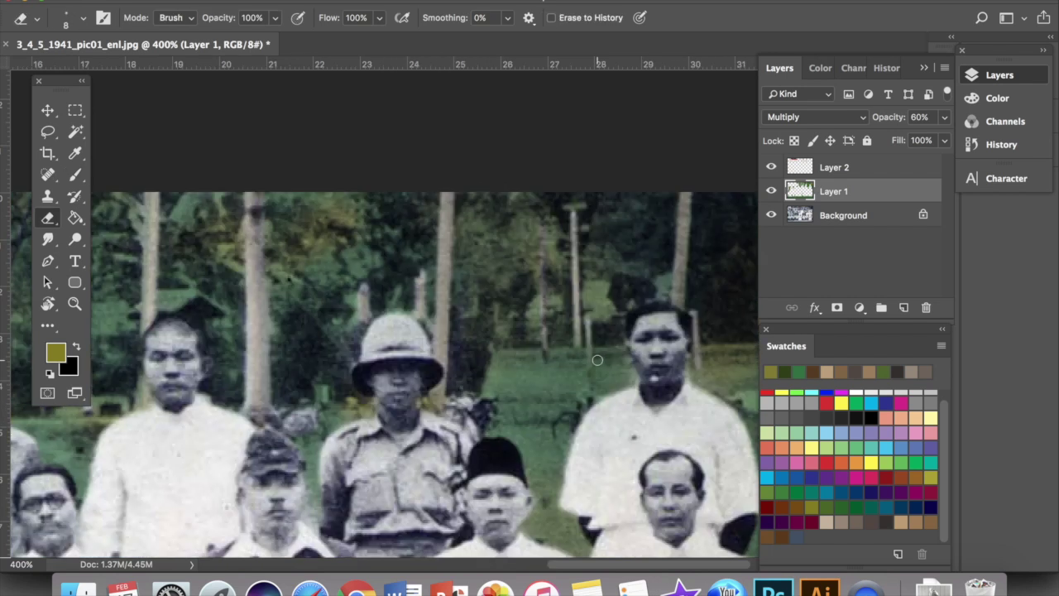
Paint green into the narrow grass gap between the seated uniformed man and the man in the black hat.
{"action": "scroll", "coordinate": [545, 393], "scroll_direction": "down", "scroll_amount": 10}
{"action": "scroll", "coordinate": [545, 393], "scroll_direction": "left", "scroll_amount": 4}
{"action": "key", "text": "b"}
{"action": "left_click", "coordinate": [796, 372]}
{"action": "key", "text": "bracketleft"}
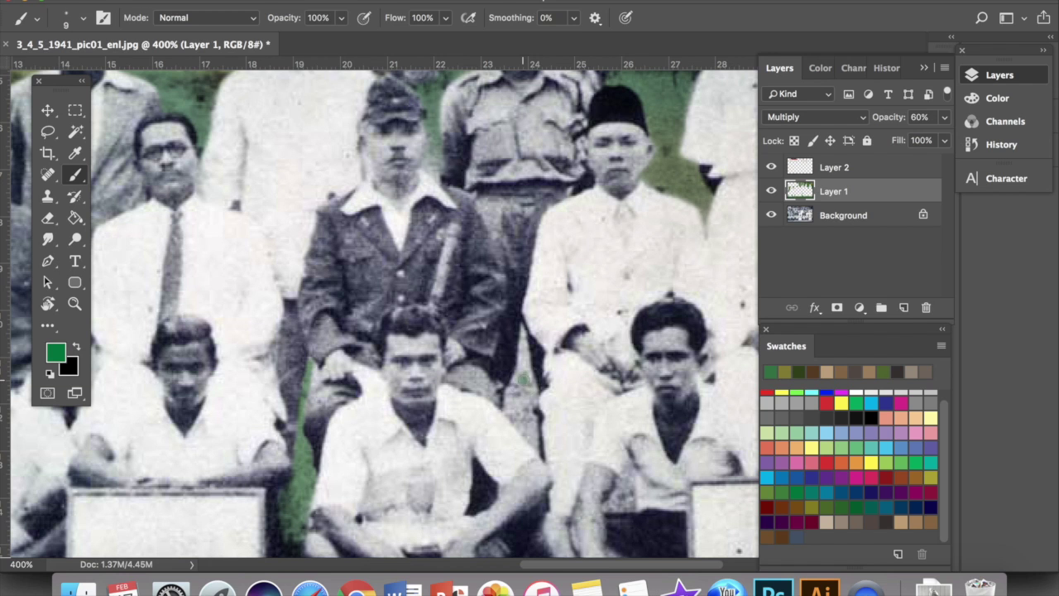
{"action": "left_click_drag", "start_coordinate": [522, 334], "coordinate": [532, 431]}
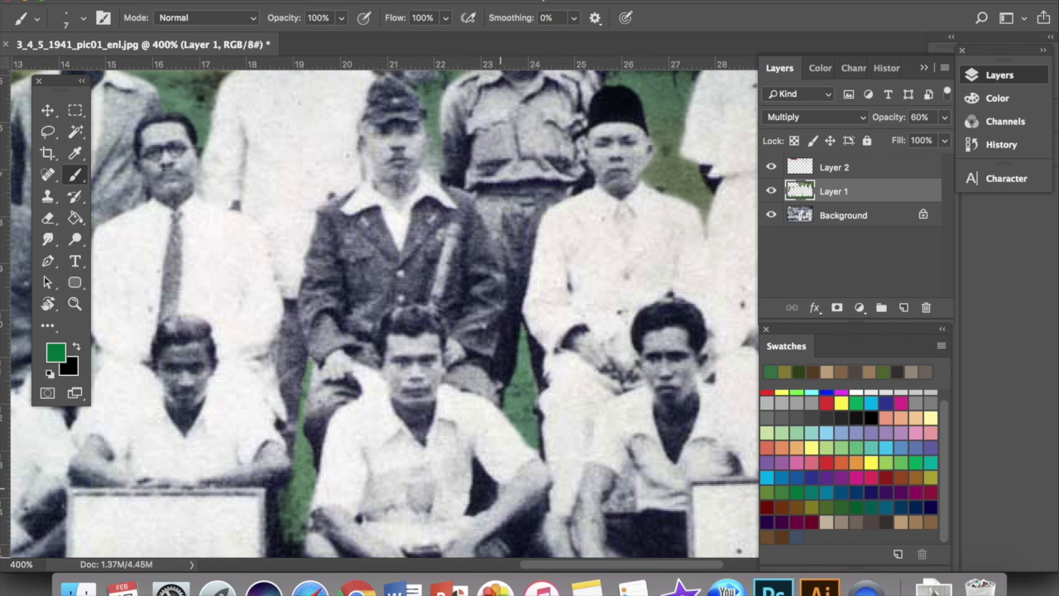
Paint green into the small grass gap between the two men sitting on the ground at the photo's left end.
{"action": "scroll", "coordinate": [501, 489], "scroll_direction": "left", "scroll_amount": 15}
{"action": "scroll", "coordinate": [501, 488], "scroll_direction": "down", "scroll_amount": 4}
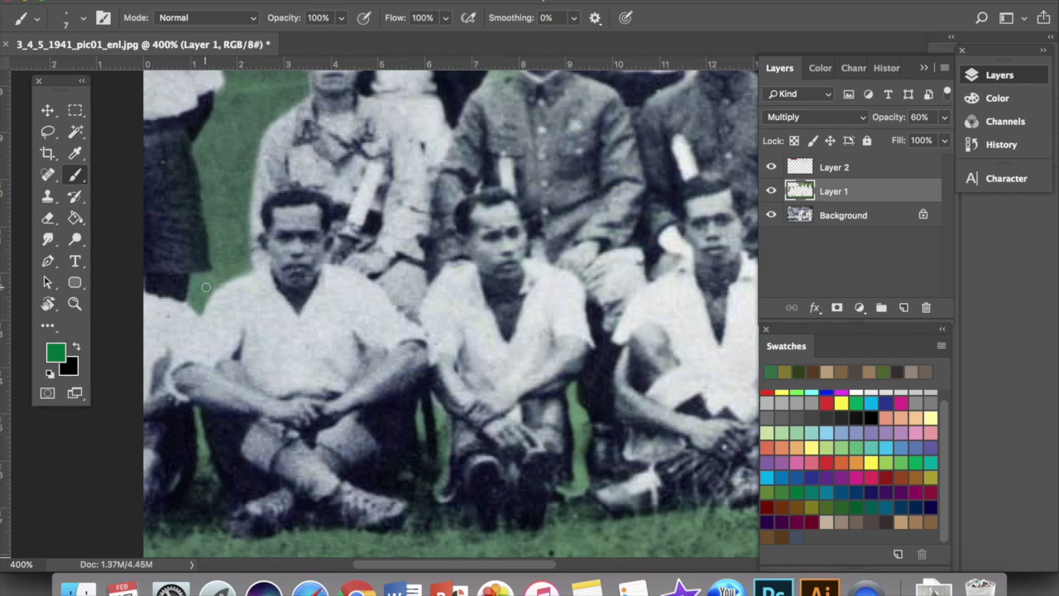
{"action": "left_click_drag", "start_coordinate": [439, 418], "coordinate": [438, 398]}
{"action": "key", "text": "super+minus"}
{"action": "key", "text": "super+minus"}
{"action": "key", "text": "super+minus"}
{"action": "key", "text": "super+plus"}
{"action": "key", "text": "super+plus"}
{"action": "key", "text": "super+plus"}
Add a new Multiply layer above Layer 1 and paint the standing man's grey suit jacket teal.
{"action": "scroll", "coordinate": [497, 397], "scroll_direction": "up", "scroll_amount": 4}
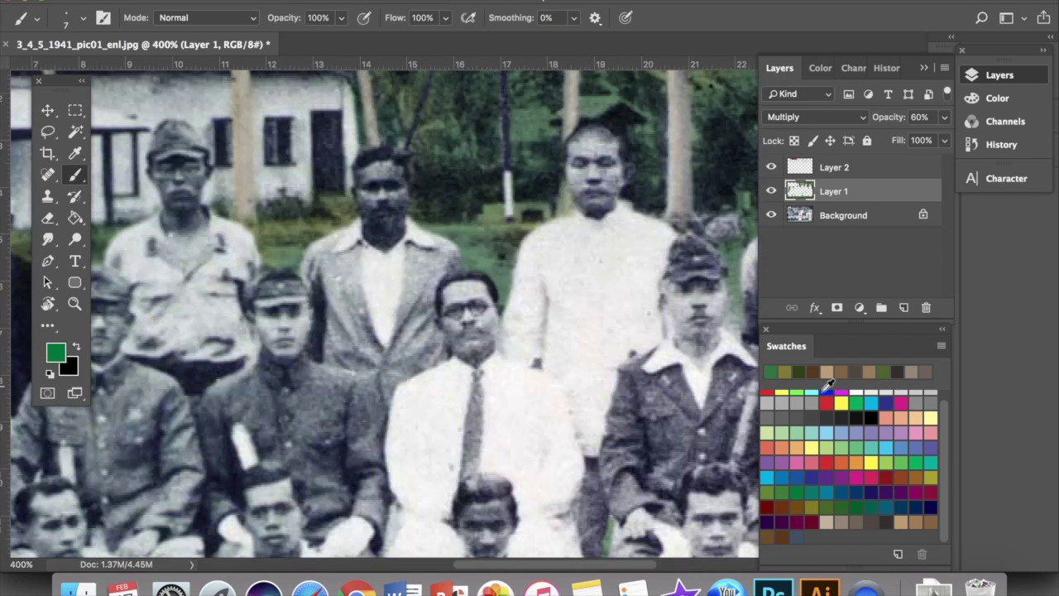
{"action": "scroll", "coordinate": [911, 449], "scroll_direction": "up", "scroll_amount": 1}
{"action": "left_click", "coordinate": [931, 471]}
{"action": "left_click", "coordinate": [904, 307]}
{"action": "left_click", "coordinate": [815, 117]}
{"action": "left_click", "coordinate": [799, 164]}
{"action": "mouse_move", "coordinate": [419, 277]}
{"action": "left_mouse_down"}
{"action": "mouse_move", "coordinate": [405, 340]}
{"action": "mouse_move", "coordinate": [314, 257]}
{"action": "mouse_move", "coordinate": [343, 271]}
{"action": "left_mouse_up"}
Set Layer 3's opacity to 30% and finish the jacket's lower part and sleeve in teal with a 10-pixel brush.
{"action": "key", "text": "v"}
{"action": "key", "text": "6"}
{"action": "key", "text": "3"}
{"action": "key", "text": "b"}
{"action": "key", "text": "bracketleft"}
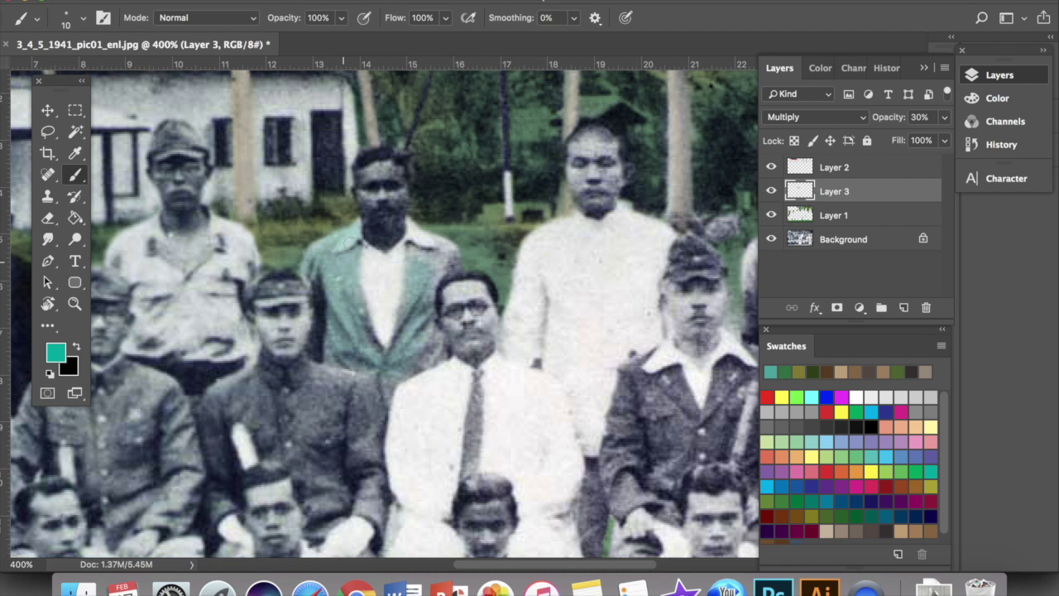
{"action": "left_click_drag", "start_coordinate": [382, 394], "coordinate": [433, 285]}
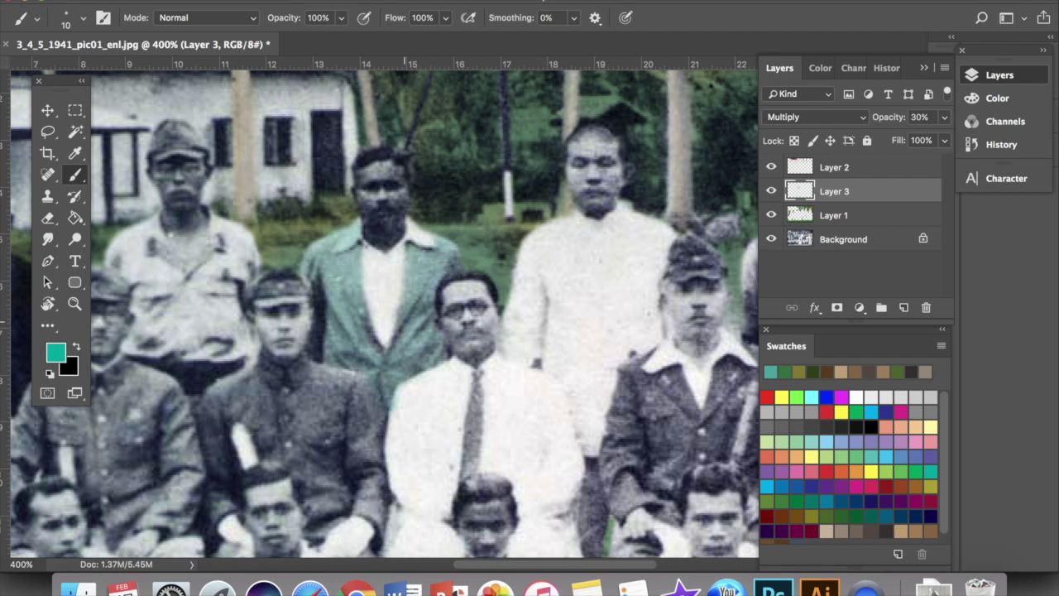
Recolor the standing man's suit jacket from teal to muted red and lower Layer 3's opacity to 20%.
{"action": "key", "text": "e"}
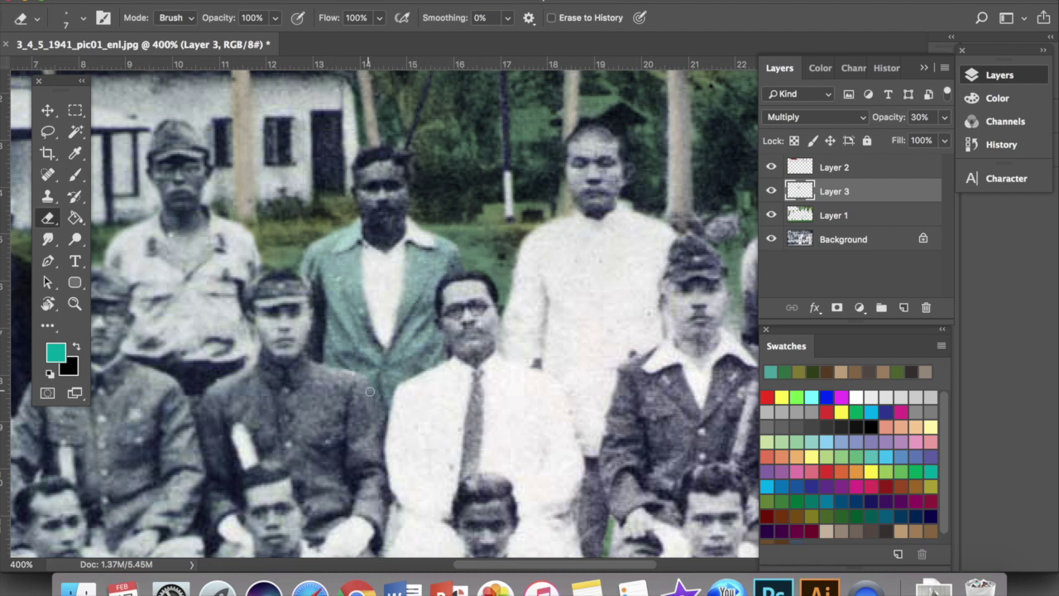
{"action": "scroll", "coordinate": [396, 253], "scroll_direction": "right", "scroll_amount": 10}
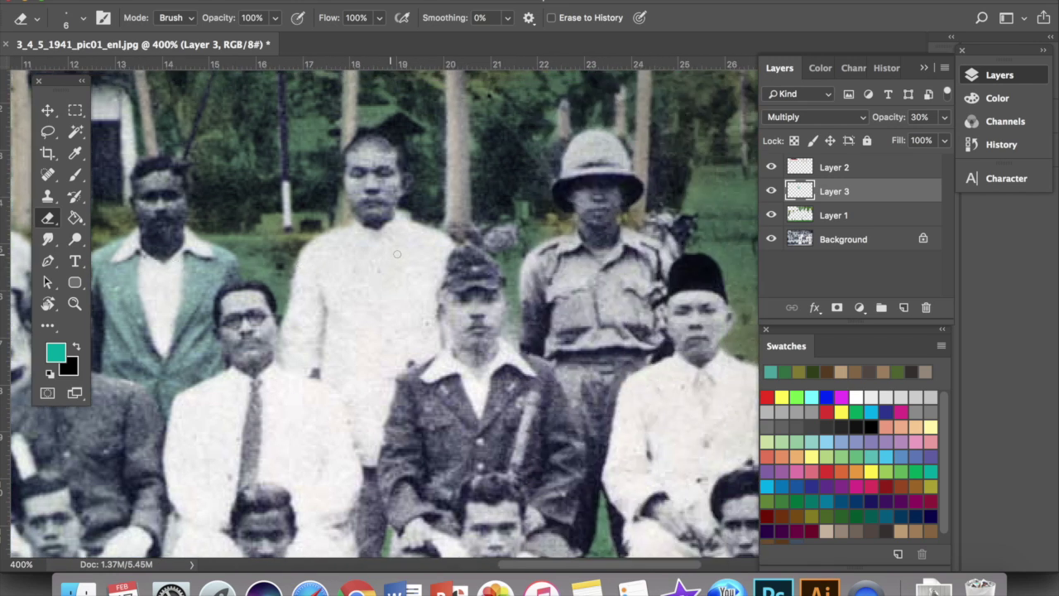
{"action": "key", "text": "v"}
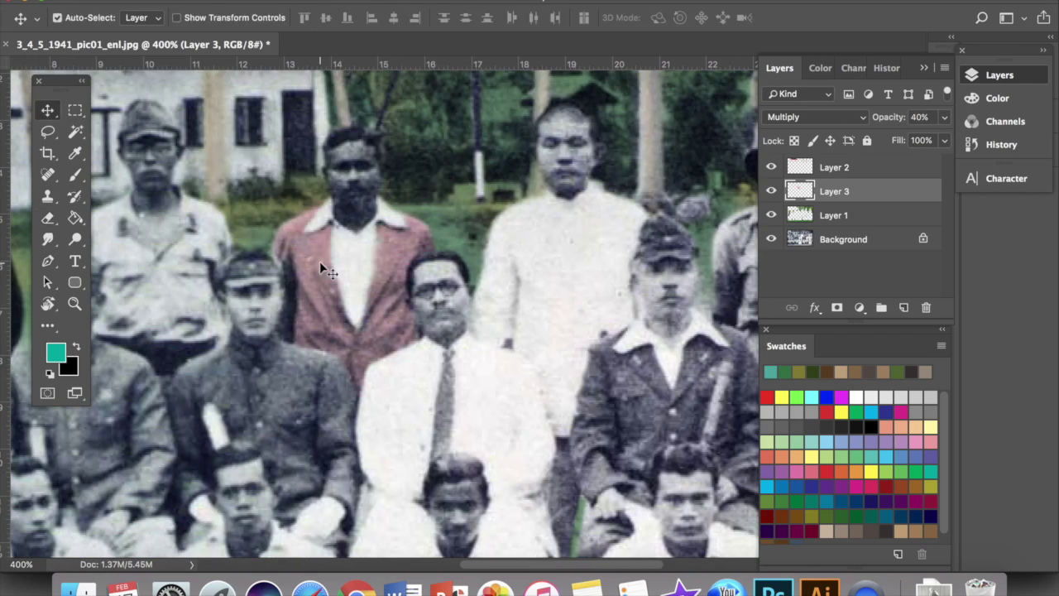
{"action": "key", "text": "3"}
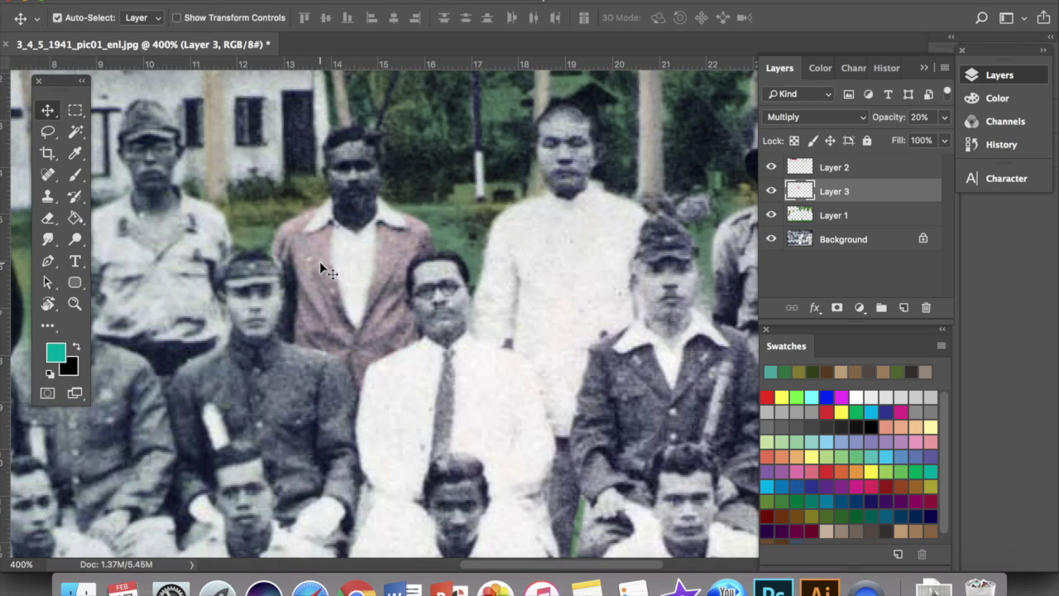
{"action": "scroll", "coordinate": [320, 261], "scroll_direction": "left", "scroll_amount": 10}
{"action": "scroll", "coordinate": [320, 261], "scroll_direction": "right", "scroll_amount": 20}
Add a new Multiply layer above Layer 3 and pick olive green as the paint color.
{"action": "left_click", "coordinate": [904, 307]}
{"action": "left_click", "coordinate": [815, 118]}
{"action": "left_click", "coordinate": [851, 166]}
{"action": "left_click", "coordinate": [897, 373]}
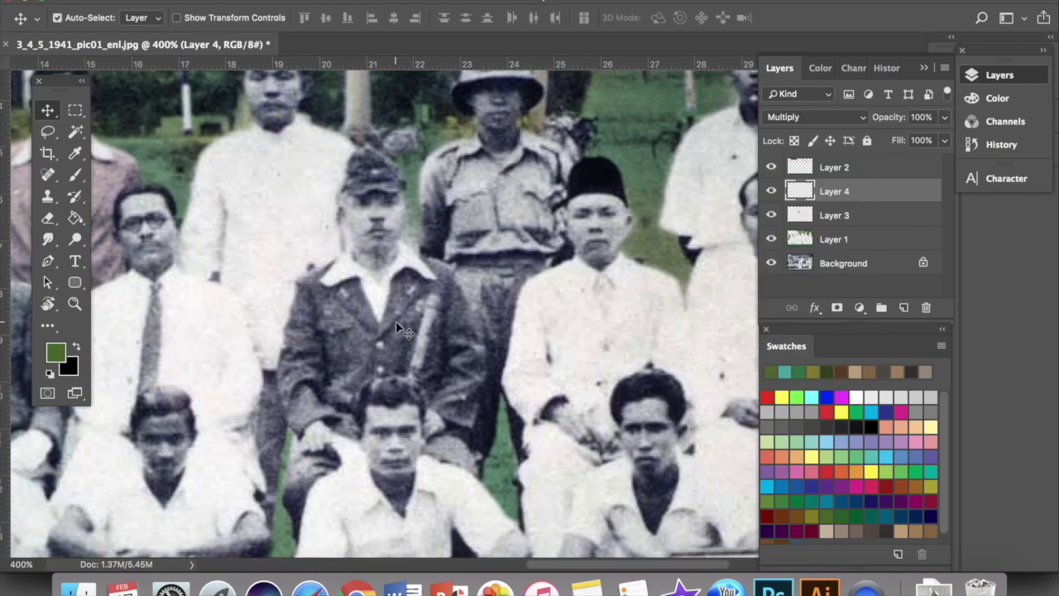
Paint the jacket of the seated officer with the white open collar olive green, leaving the diagonal light strip on his chest unpainted.
{"action": "key", "text": "b"}
{"action": "mouse_move", "coordinate": [402, 308]}
{"action": "left_mouse_down"}
{"action": "mouse_move", "coordinate": [397, 334]}
{"action": "mouse_move", "coordinate": [287, 341]}
{"action": "mouse_move", "coordinate": [252, 418]}
{"action": "mouse_move", "coordinate": [306, 277]}
{"action": "mouse_move", "coordinate": [433, 260]}
{"action": "mouse_move", "coordinate": [453, 299]}
{"action": "mouse_move", "coordinate": [428, 326]}
{"action": "mouse_move", "coordinate": [473, 371]}
{"action": "mouse_move", "coordinate": [477, 353]}
{"action": "mouse_move", "coordinate": [460, 476]}
{"action": "mouse_move", "coordinate": [422, 480]}
{"action": "left_mouse_up"}
{"action": "key", "text": "super+plus"}
{"action": "key", "text": "bracketleft"}
{"action": "key", "text": "bracketleft"}
{"action": "key", "text": "bracketleft"}
{"action": "key", "text": "bracketleft"}
{"action": "key", "text": "bracketright"}
{"action": "key", "text": "bracketright"}
{"action": "key", "text": "bracketright"}
{"action": "key", "text": "bracketright"}
{"action": "mouse_move", "coordinate": [408, 294]}
{"action": "left_mouse_down"}
{"action": "mouse_move", "coordinate": [368, 376]}
{"action": "mouse_move", "coordinate": [265, 448]}
{"action": "left_mouse_up"}
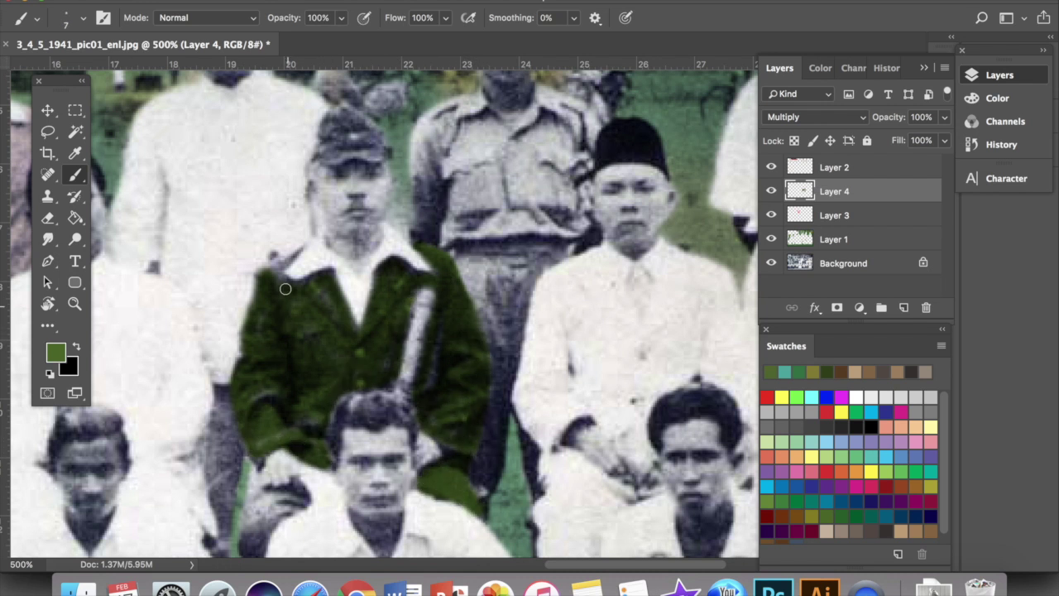
Paint the same officer's trousers below his hand olive green with a 6-pixel brush.
{"action": "key", "text": "bracketleft"}
{"action": "scroll", "coordinate": [306, 314], "scroll_direction": "left", "scroll_amount": 3}
{"action": "scroll", "coordinate": [305, 391], "scroll_direction": "down", "scroll_amount": 3}
{"action": "key", "text": "bracketleft"}
{"action": "mouse_move", "coordinate": [370, 446]}
{"action": "left_mouse_down"}
{"action": "mouse_move", "coordinate": [393, 405]}
{"action": "mouse_move", "coordinate": [366, 365]}
{"action": "left_mouse_up"}
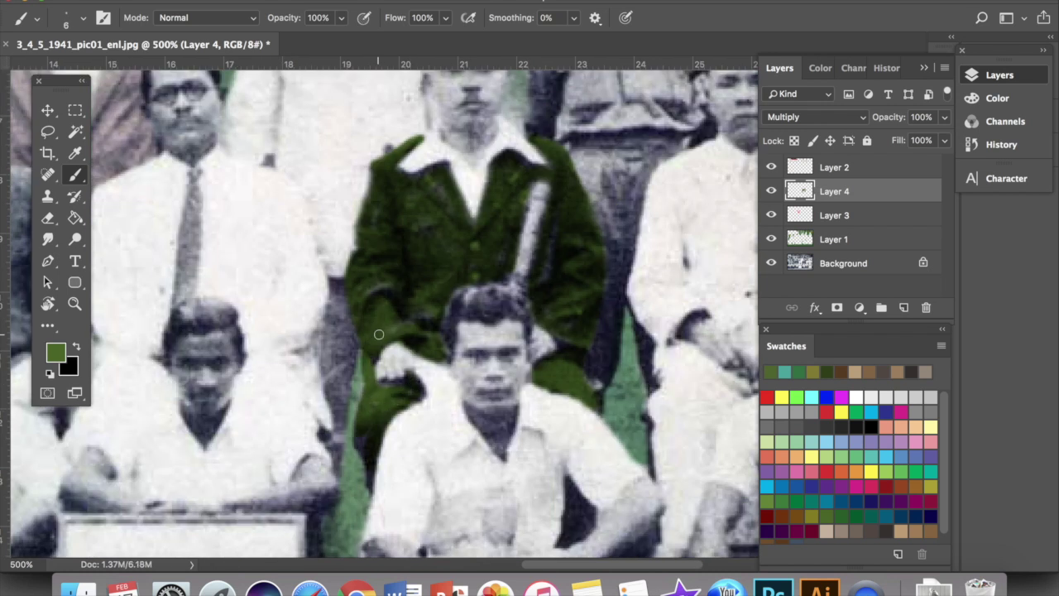
Set Layer 4's opacity to 40% and touch up the officer's jacket with the Eraser.
{"action": "key", "text": "v"}
{"action": "key", "text": "4"}
{"action": "scroll", "coordinate": [409, 266], "scroll_direction": "up", "scroll_amount": 3}
{"action": "scroll", "coordinate": [410, 266], "scroll_direction": "right", "scroll_amount": 1}
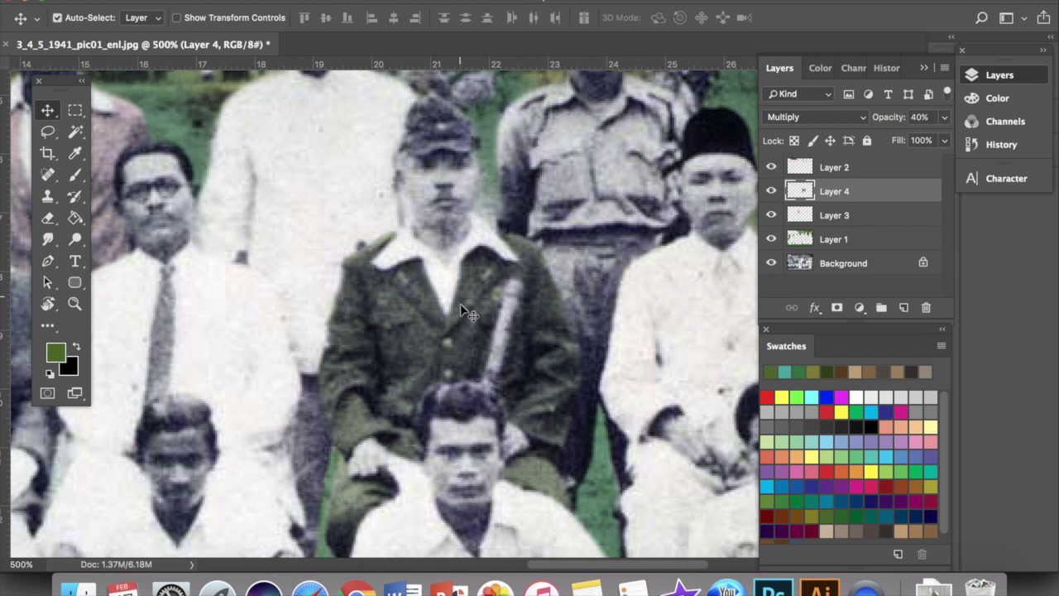
{"action": "key", "text": "e"}
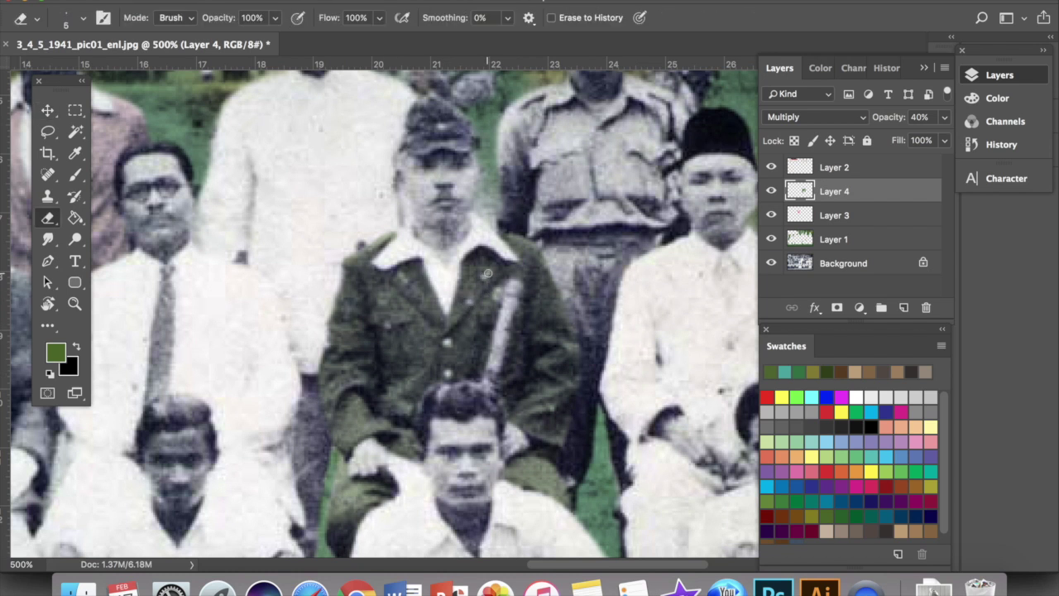
{"action": "left_click", "coordinate": [380, 303]}
Select the greenery layer, Layer 1, and set its opacity to 30%.
{"action": "key", "text": "super+minus"}
{"action": "key", "text": "super+minus"}
{"action": "key", "text": "super+minus"}
{"action": "key", "text": "v"}
{"action": "left_click", "coordinate": [484, 514]}
{"action": "key", "text": "4"}
{"action": "key", "text": "3"}
Paint the jacket of the seated soldier with glasses green on Layer 1 with a 15-pixel brush.
{"action": "key", "text": "super+plus"}
{"action": "key", "text": "super+plus"}
{"action": "key", "text": "b"}
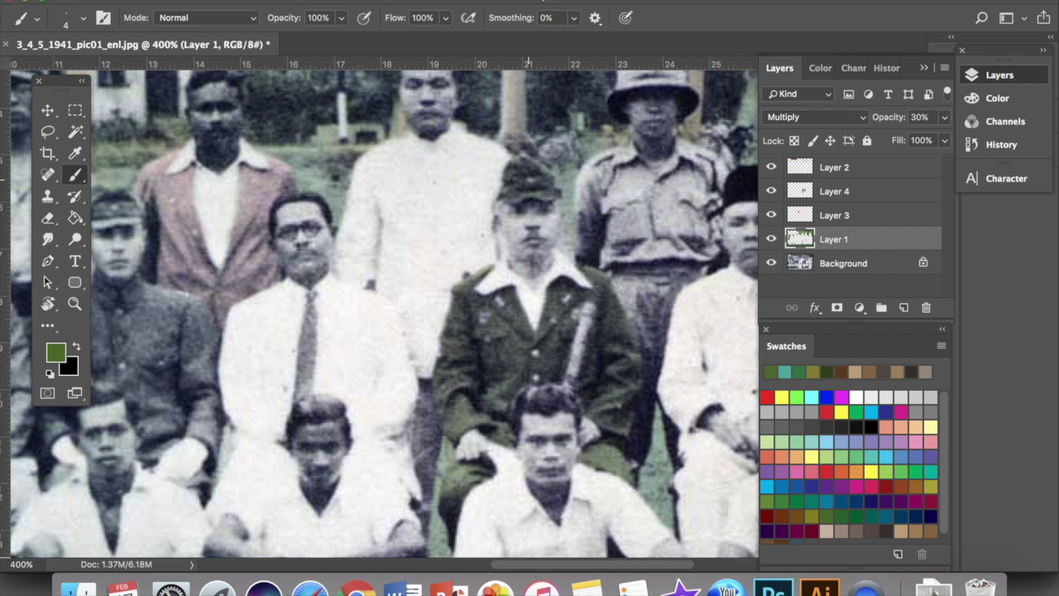
{"action": "key", "text": "e"}
{"action": "scroll", "coordinate": [552, 198], "scroll_direction": "left", "scroll_amount": 15}
{"action": "scroll", "coordinate": [552, 197], "scroll_direction": "down", "scroll_amount": 3}
{"action": "key", "text": "b"}
{"action": "key", "text": "bracketright"}
{"action": "key", "text": "bracketright"}
{"action": "key", "text": "bracketright"}
{"action": "key", "text": "bracketright"}
{"action": "key", "text": "bracketright"}
{"action": "key", "text": "bracketright"}
{"action": "key", "text": "bracketright"}
{"action": "mouse_move", "coordinate": [536, 226]}
{"action": "left_mouse_down"}
{"action": "mouse_move", "coordinate": [545, 246]}
{"action": "mouse_move", "coordinate": [514, 331]}
{"action": "mouse_move", "coordinate": [595, 199]}
{"action": "mouse_move", "coordinate": [629, 340]}
{"action": "mouse_move", "coordinate": [460, 300]}
{"action": "mouse_move", "coordinate": [532, 271]}
{"action": "left_mouse_up"}
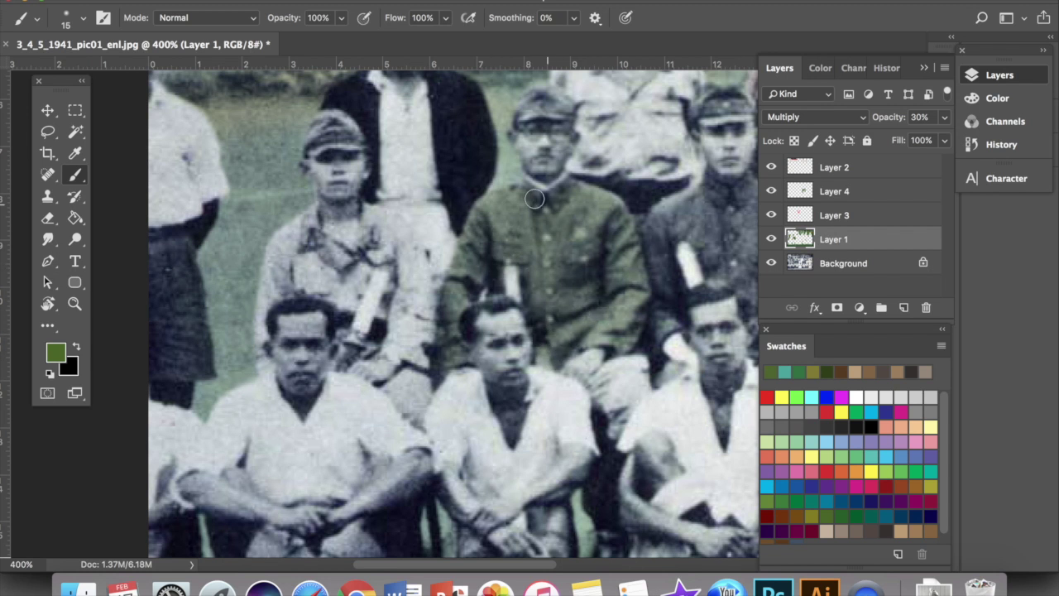
Paint the cap and trousers of the soldier with glasses in the same green.
{"action": "scroll", "coordinate": [534, 199], "scroll_direction": "down", "scroll_amount": 3}
{"action": "scroll", "coordinate": [538, 166], "scroll_direction": "up", "scroll_amount": 5}
{"action": "key", "text": "e"}
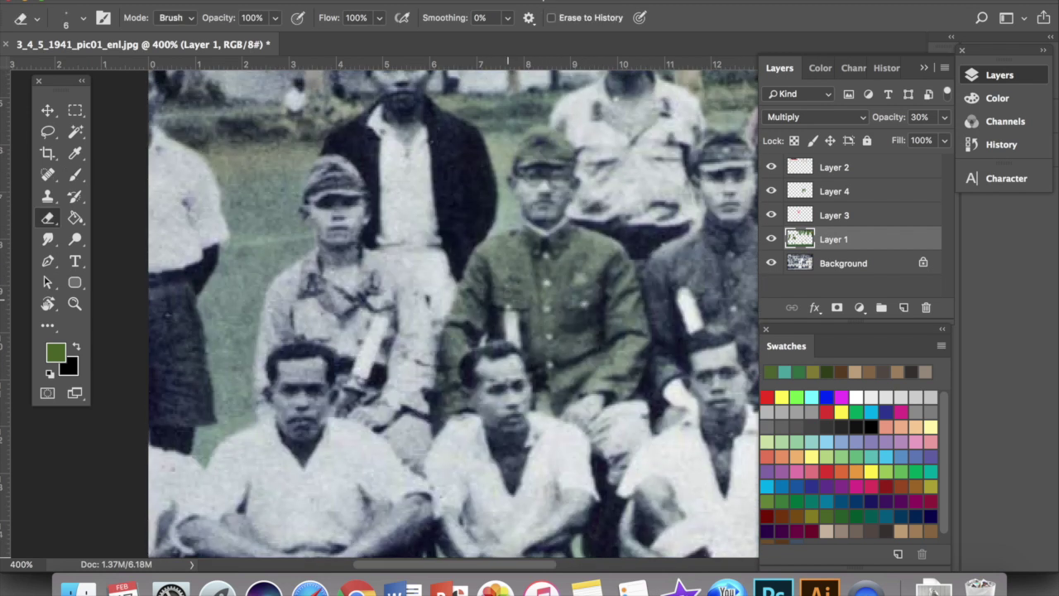
{"action": "scroll", "coordinate": [556, 247], "scroll_direction": "right", "scroll_amount": 5}
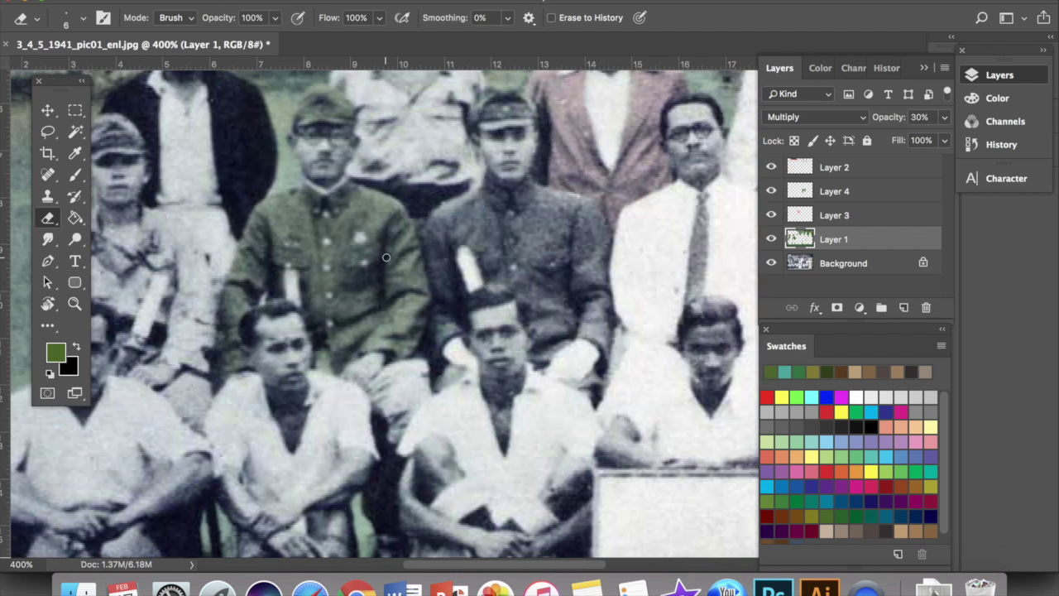
{"action": "key", "text": "b"}
{"action": "mouse_move", "coordinate": [397, 403]}
{"action": "left_mouse_down"}
{"action": "mouse_move", "coordinate": [393, 372]}
{"action": "mouse_move", "coordinate": [392, 435]}
{"action": "left_mouse_up"}
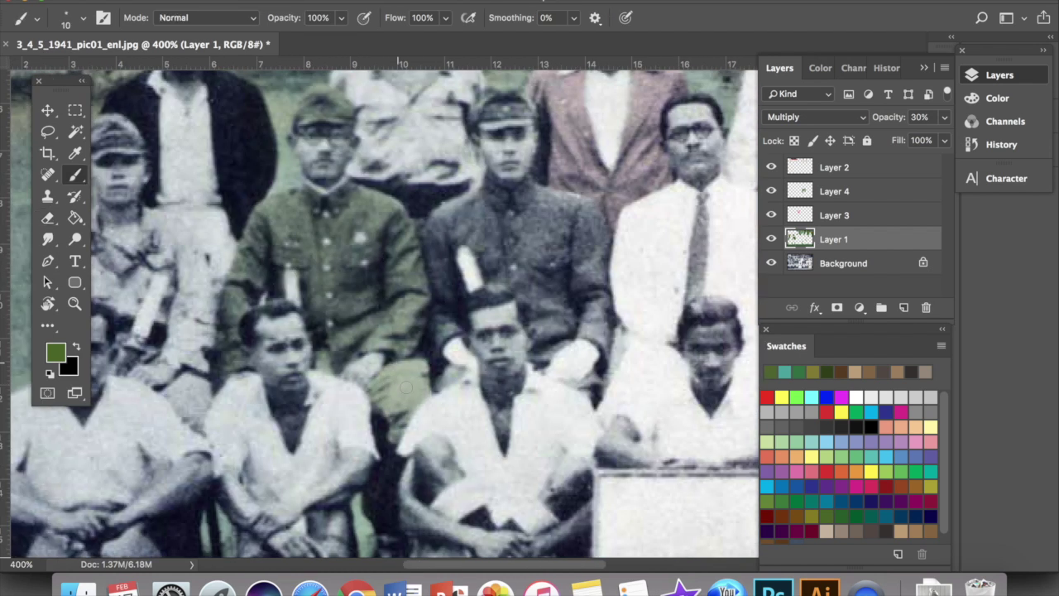
Paint the dark uniform jacket of the soldier seated next to the green-clad one brown.
{"action": "key", "text": "super+minus"}
{"action": "key", "text": "super+minus"}
{"action": "key", "text": "super+equal"}
{"action": "key", "text": "super+equal"}
{"action": "mouse_move", "coordinate": [446, 318]}
{"action": "left_mouse_down"}
{"action": "mouse_move", "coordinate": [468, 331]}
{"action": "mouse_move", "coordinate": [488, 314]}
{"action": "mouse_move", "coordinate": [420, 347]}
{"action": "mouse_move", "coordinate": [335, 285]}
{"action": "mouse_move", "coordinate": [325, 353]}
{"action": "left_mouse_up"}
{"action": "scroll", "coordinate": [446, 384], "scroll_direction": "down", "scroll_amount": 3}
{"action": "key", "text": "bracketleft"}
{"action": "key", "text": "bracketleft"}
{"action": "left_click_drag", "start_coordinate": [496, 372], "coordinate": [506, 361]}
Erase brown spill beside that soldier's light-colored hand and paint his cap brown with an 8-pixel brush.
{"action": "key", "text": "e"}
{"action": "left_click", "coordinate": [469, 357]}
{"action": "key", "text": "b"}
{"action": "scroll", "coordinate": [422, 139], "scroll_direction": "up", "scroll_amount": 2}
{"action": "left_click_drag", "start_coordinate": [425, 141], "coordinate": [402, 148]}
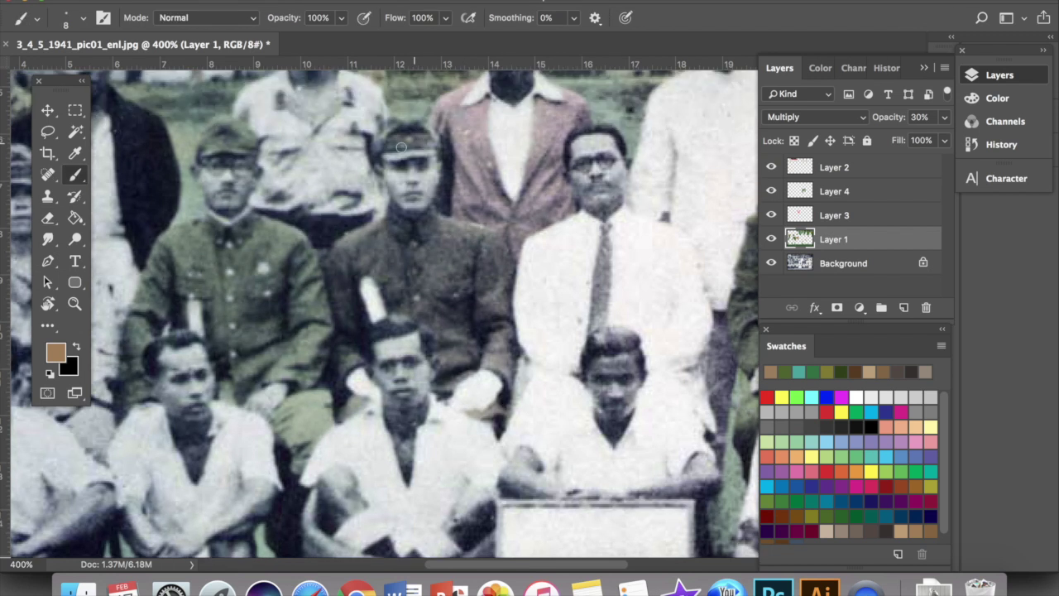
{"action": "key", "text": "e"}
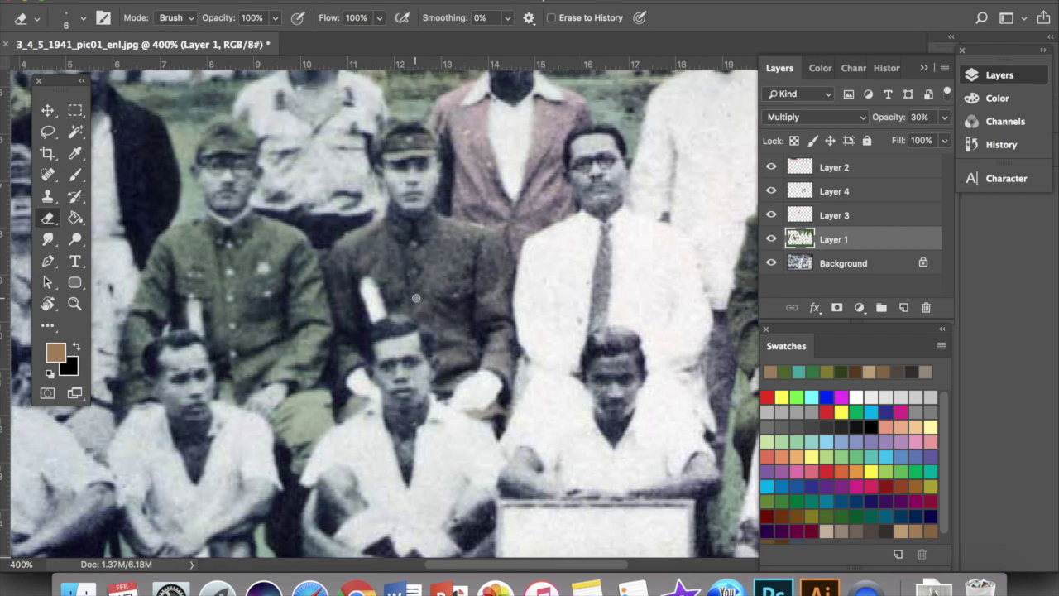
Paint the jacket and trousers of the seated soldier in front of the man in the black jacket brown.
{"action": "scroll", "coordinate": [383, 273], "scroll_direction": "left", "scroll_amount": 8}
{"action": "key", "text": "b"}
{"action": "key", "text": "bracketright"}
{"action": "key", "text": "bracketright"}
{"action": "mouse_move", "coordinate": [377, 285]}
{"action": "left_mouse_down"}
{"action": "mouse_move", "coordinate": [381, 390]}
{"action": "mouse_move", "coordinate": [400, 331]}
{"action": "mouse_move", "coordinate": [312, 332]}
{"action": "mouse_move", "coordinate": [242, 371]}
{"action": "mouse_move", "coordinate": [323, 350]}
{"action": "left_mouse_up"}
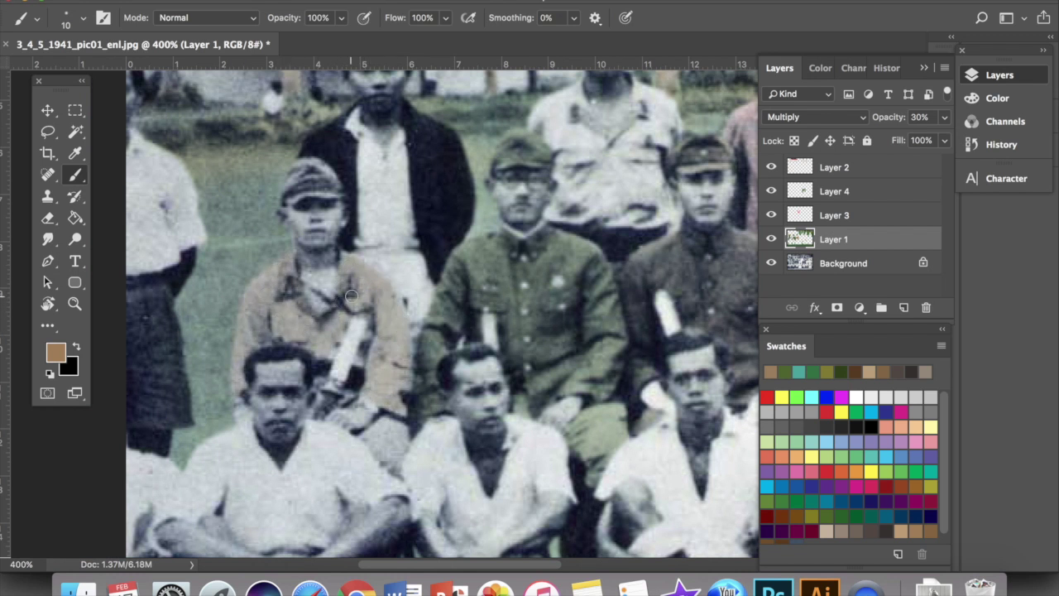
{"action": "left_click_drag", "start_coordinate": [381, 414], "coordinate": [402, 447]}
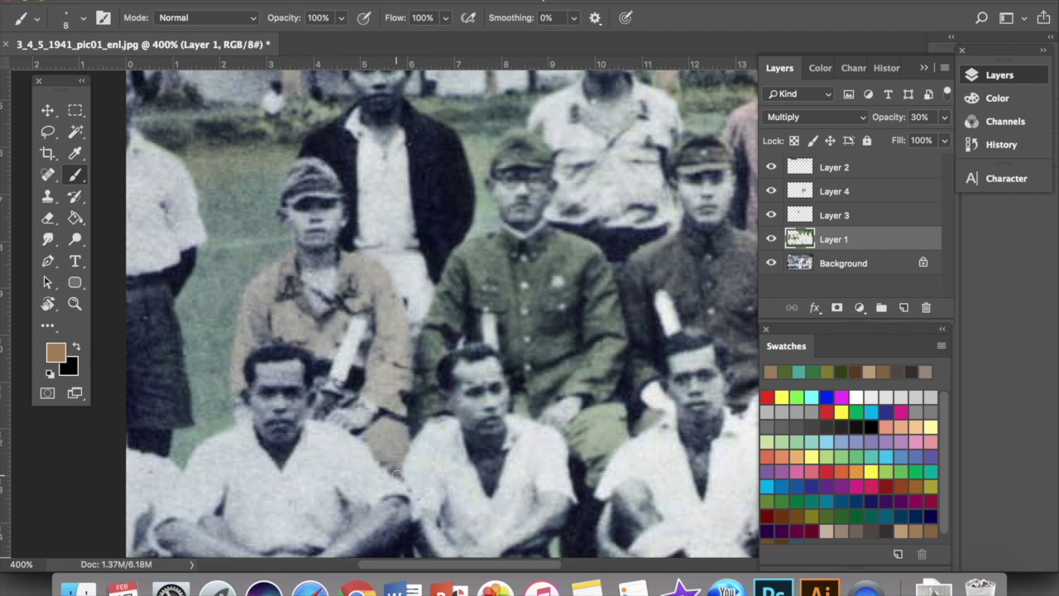
Paint the shirt of the standing man in the pith helmet brown with a 10-pixel brush.
{"action": "scroll", "coordinate": [239, 409], "scroll_direction": "up", "scroll_amount": 5}
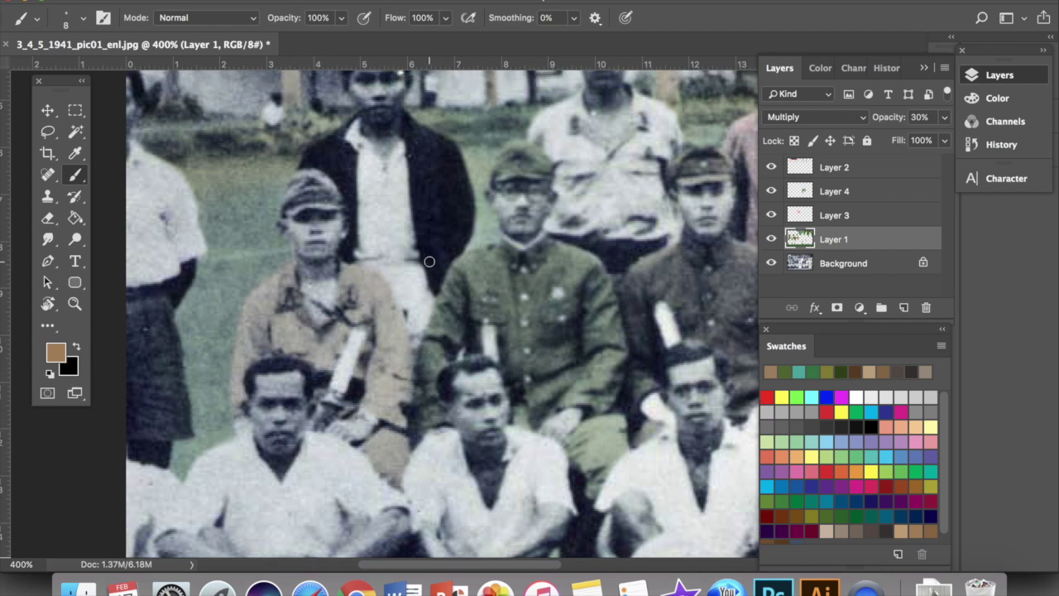
{"action": "scroll", "coordinate": [240, 410], "scroll_direction": "right", "scroll_amount": 6}
{"action": "scroll", "coordinate": [307, 289], "scroll_direction": "down", "scroll_amount": 10}
{"action": "scroll", "coordinate": [307, 289], "scroll_direction": "left", "scroll_amount": 7}
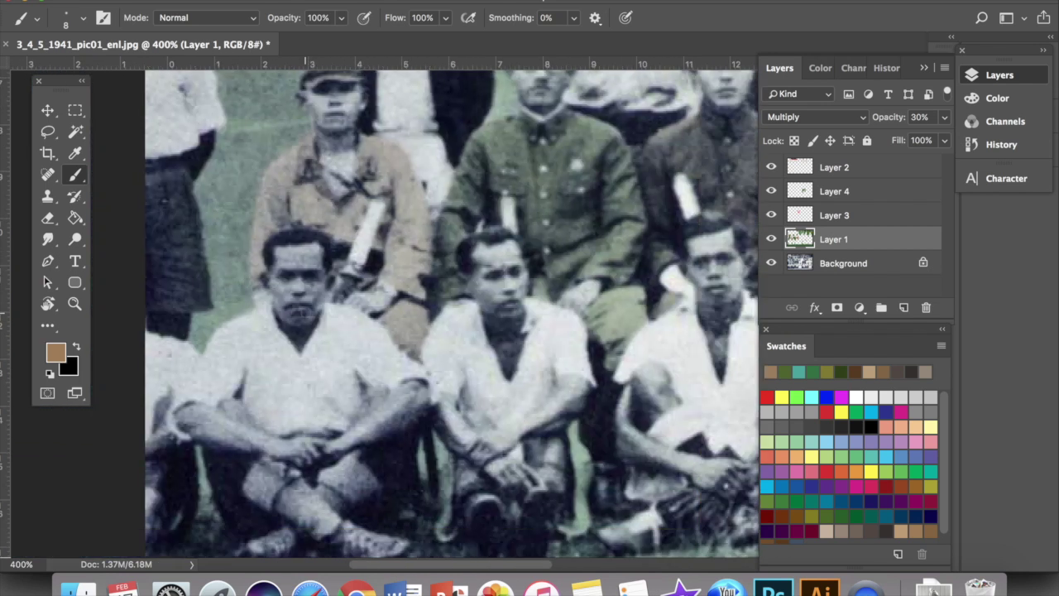
{"action": "scroll", "coordinate": [307, 298], "scroll_direction": "right", "scroll_amount": 20}
{"action": "scroll", "coordinate": [307, 298], "scroll_direction": "up", "scroll_amount": 10}
{"action": "key", "text": "bracketright"}
{"action": "key", "text": "bracketright"}
{"action": "key", "text": "bracketright"}
{"action": "mouse_move", "coordinate": [361, 277]}
{"action": "left_mouse_down"}
{"action": "mouse_move", "coordinate": [381, 283]}
{"action": "mouse_move", "coordinate": [407, 320]}
{"action": "mouse_move", "coordinate": [402, 256]}
{"action": "left_mouse_up"}
{"action": "key", "text": "bracketleft"}
{"action": "mouse_move", "coordinate": [340, 263]}
{"action": "left_mouse_down"}
{"action": "mouse_move", "coordinate": [397, 244]}
{"action": "mouse_move", "coordinate": [395, 229]}
{"action": "left_mouse_up"}
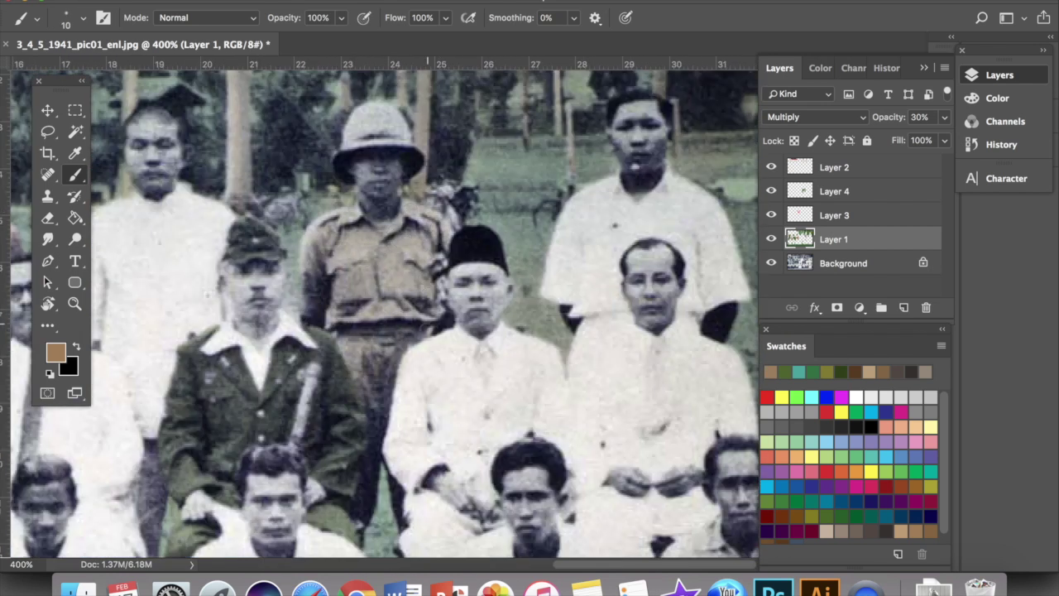
Erase color spill along the green jacket's sleeve and paint the standing man's pith helmet brown.
{"action": "key", "text": "e"}
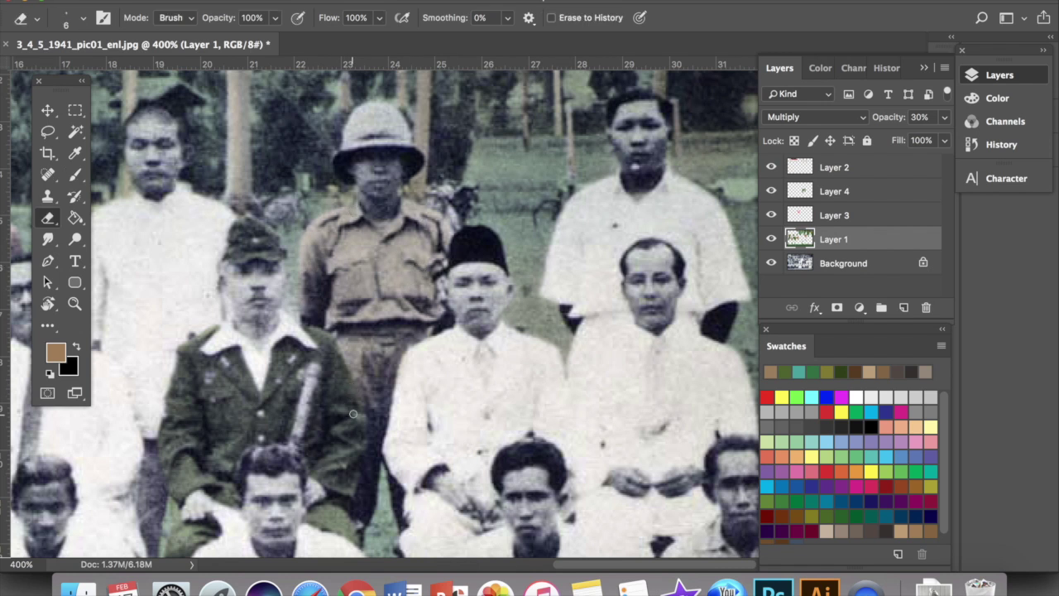
{"action": "left_click_drag", "start_coordinate": [353, 384], "coordinate": [358, 398]}
{"action": "scroll", "coordinate": [358, 396], "scroll_direction": "up", "scroll_amount": 6}
{"action": "scroll", "coordinate": [358, 395], "scroll_direction": "left", "scroll_amount": 1}
{"action": "key", "text": "b"}
{"action": "mouse_move", "coordinate": [400, 287]}
{"action": "left_mouse_down"}
{"action": "mouse_move", "coordinate": [426, 288]}
{"action": "mouse_move", "coordinate": [388, 295]}
{"action": "left_mouse_up"}
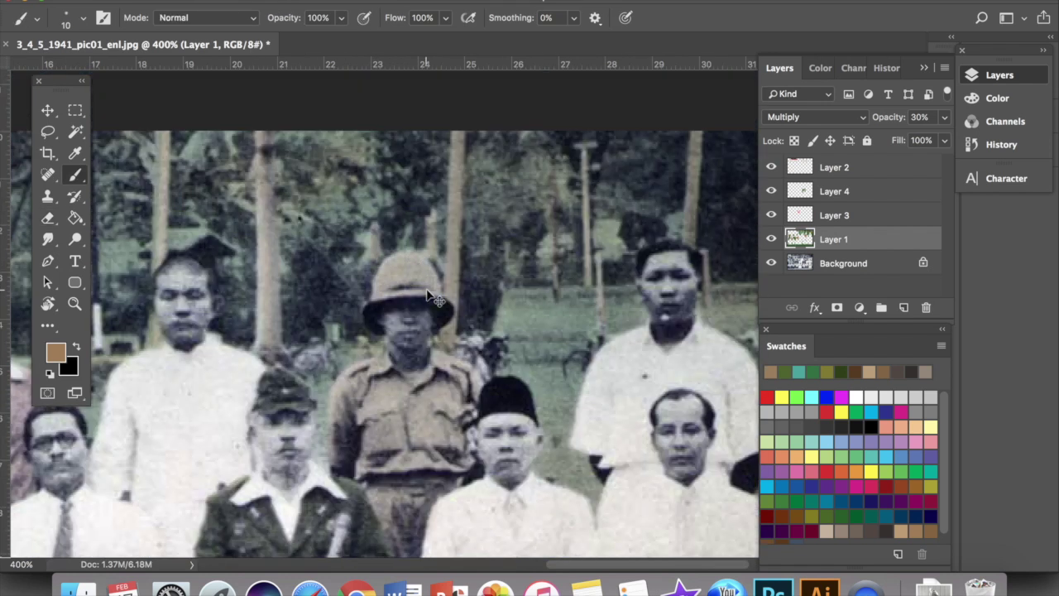
Try Layer 1 at 50% and 40% opacity and return it to 30%.
{"action": "key", "text": "super+minus"}
{"action": "key", "text": "super+minus"}
{"action": "key", "text": "super+equal"}
{"action": "key", "text": "v"}
{"action": "key", "text": "5"}
{"action": "key", "text": "4"}
{"action": "scroll", "coordinate": [341, 296], "scroll_direction": "right", "scroll_amount": 1}
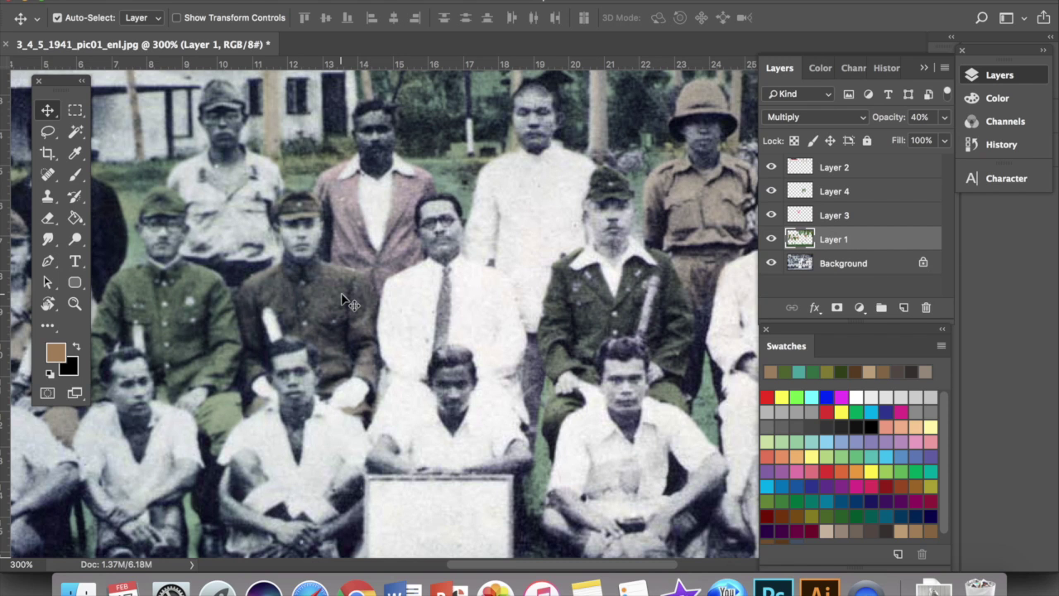
{"action": "scroll", "coordinate": [341, 293], "scroll_direction": "up", "scroll_amount": 3}
{"action": "key", "text": "3"}
{"action": "scroll", "coordinate": [341, 293], "scroll_direction": "right", "scroll_amount": 1}
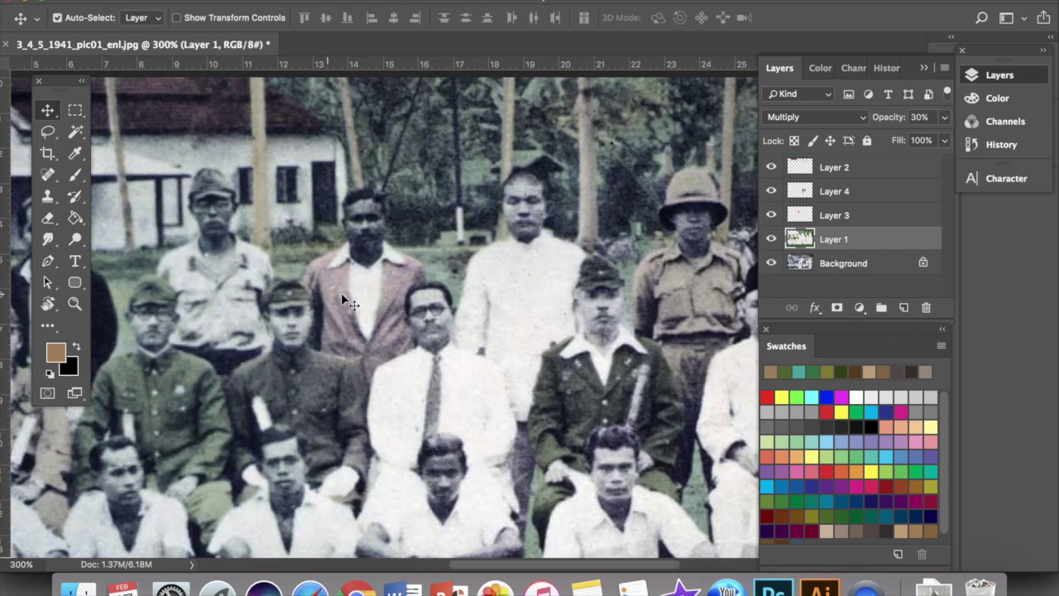
Add a new Multiply layer above Layer 1 and start coloring the face of the dark-haired man sitting beside the blank board tan.
{"action": "scroll", "coordinate": [341, 298], "scroll_direction": "down", "scroll_amount": 4}
{"action": "scroll", "coordinate": [341, 298], "scroll_direction": "right", "scroll_amount": 5}
{"action": "key", "text": "super+plus"}
{"action": "key", "text": "super+plus"}
{"action": "key", "text": "b"}
{"action": "key", "text": "super+z"}
{"action": "mouse_move", "coordinate": [611, 331]}
{"action": "left_mouse_down"}
{"action": "mouse_move", "coordinate": [576, 304]}
{"action": "mouse_move", "coordinate": [624, 296]}
{"action": "mouse_move", "coordinate": [561, 305]}
{"action": "mouse_move", "coordinate": [594, 309]}
{"action": "mouse_move", "coordinate": [614, 280]}
{"action": "mouse_move", "coordinate": [603, 357]}
{"action": "left_mouse_up"}
{"action": "left_click", "coordinate": [904, 307]}
{"action": "left_click", "coordinate": [816, 118]}
{"action": "left_click", "coordinate": [786, 164]}
{"action": "key", "text": "v"}
{"action": "key", "text": "3"}
Reselect Layer 5 and finish painting the dark-haired man's face tan.
{"action": "scroll", "coordinate": [608, 301], "scroll_direction": "left", "scroll_amount": 5}
{"action": "left_click", "coordinate": [835, 263]}
{"action": "key", "text": "b"}
{"action": "scroll", "coordinate": [594, 347], "scroll_direction": "right", "scroll_amount": 5}
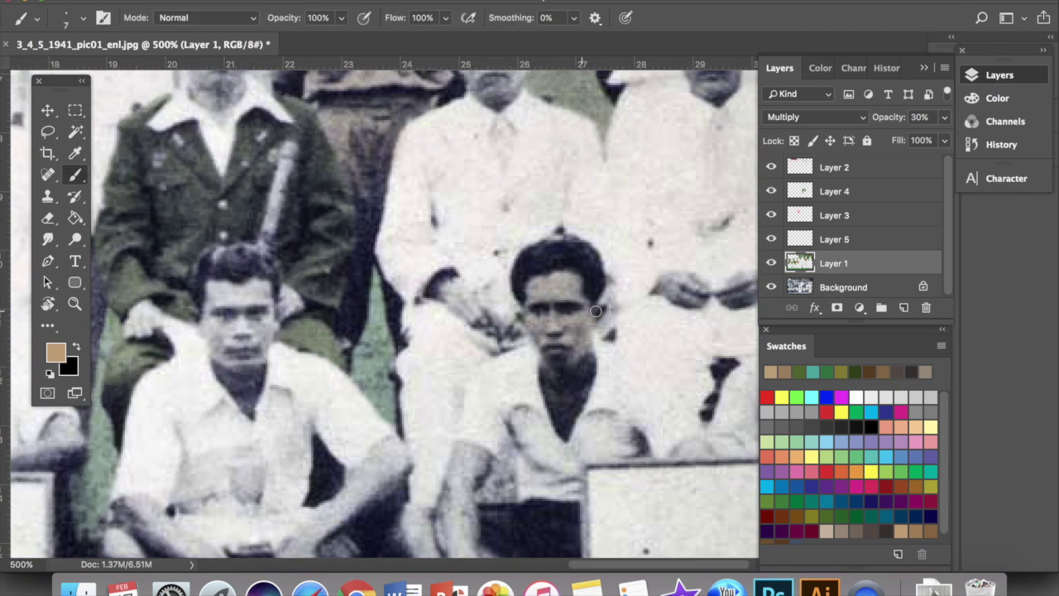
{"action": "left_click", "coordinate": [339, 303], "text": "super"}
{"action": "key", "text": "b"}
{"action": "mouse_move", "coordinate": [339, 304]}
{"action": "left_mouse_down"}
{"action": "mouse_move", "coordinate": [356, 331]}
{"action": "mouse_move", "coordinate": [352, 389]}
{"action": "mouse_move", "coordinate": [319, 310]}
{"action": "left_mouse_up"}
Paint the face and hands of the man sitting behind the blank board at the photo's edge tan.
{"action": "scroll", "coordinate": [358, 345], "scroll_direction": "right", "scroll_amount": 2}
{"action": "scroll", "coordinate": [348, 352], "scroll_direction": "down", "scroll_amount": 2}
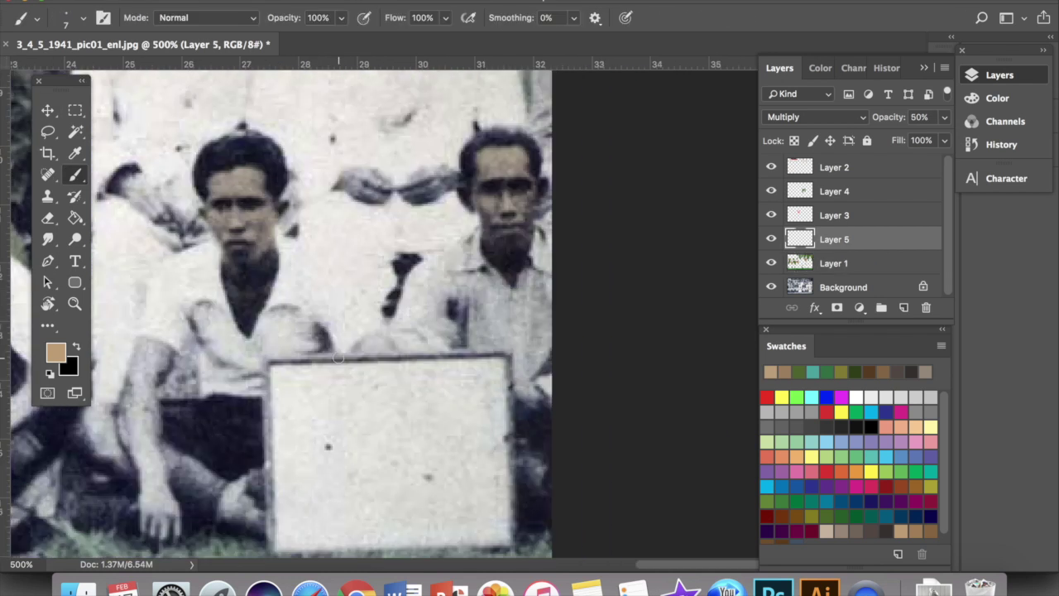
{"action": "key", "text": "e"}
{"action": "mouse_move", "coordinate": [383, 339]}
{"action": "left_mouse_down"}
{"action": "mouse_move", "coordinate": [359, 351]}
{"action": "mouse_move", "coordinate": [387, 357]}
{"action": "left_mouse_up"}
{"action": "key", "text": "b"}
{"action": "left_click", "coordinate": [539, 402], "text": "super"}
{"action": "left_click", "coordinate": [508, 236], "text": "super"}
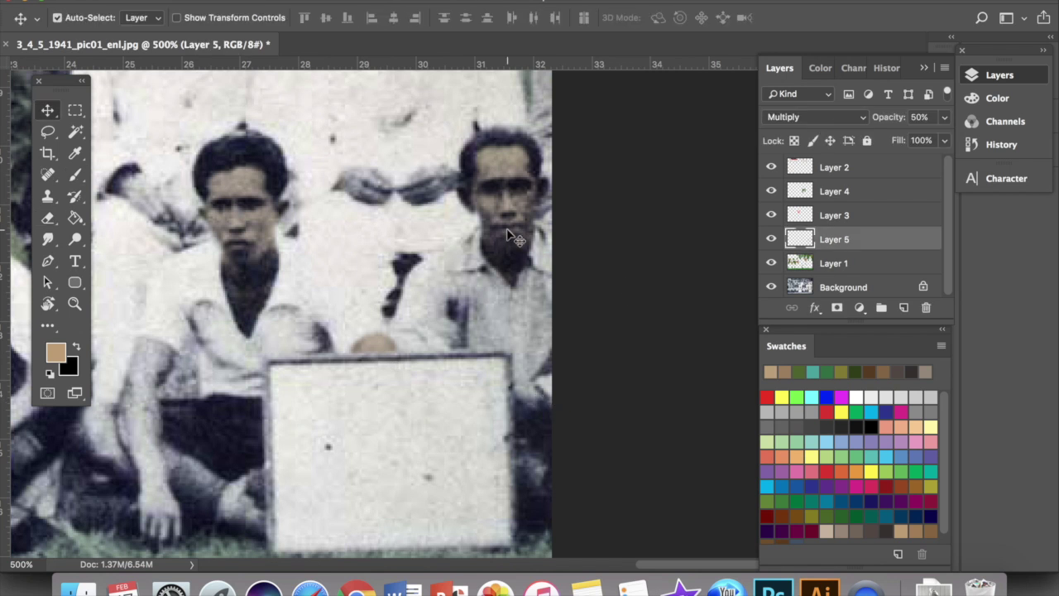
{"action": "left_click_drag", "start_coordinate": [537, 392], "coordinate": [523, 390]}
Paint the bare arm, hand and leg of the dark-haired man beside the board tan with a larger brush.
{"action": "scroll", "coordinate": [530, 413], "scroll_direction": "left", "scroll_amount": 6}
{"action": "key", "text": "bracketright"}
{"action": "key", "text": "bracketright"}
{"action": "key", "text": "bracketright"}
{"action": "key", "text": "bracketright"}
{"action": "mouse_move", "coordinate": [482, 333]}
{"action": "left_mouse_down"}
{"action": "mouse_move", "coordinate": [475, 432]}
{"action": "mouse_move", "coordinate": [454, 442]}
{"action": "left_mouse_up"}
{"action": "left_click_drag", "start_coordinate": [488, 442], "coordinate": [505, 451]}
{"action": "mouse_move", "coordinate": [438, 389]}
{"action": "left_mouse_down"}
{"action": "mouse_move", "coordinate": [426, 429]}
{"action": "mouse_move", "coordinate": [505, 521]}
{"action": "left_mouse_up"}
Paint the forearms, hands and knee of the white-shirted man sitting in front of the green-jacketed officer tan.
{"action": "scroll", "coordinate": [496, 460], "scroll_direction": "left", "scroll_amount": 5}
{"action": "mouse_move", "coordinate": [497, 436]}
{"action": "left_mouse_down"}
{"action": "mouse_move", "coordinate": [582, 331]}
{"action": "mouse_move", "coordinate": [507, 438]}
{"action": "left_mouse_up"}
{"action": "mouse_move", "coordinate": [383, 434]}
{"action": "left_mouse_down"}
{"action": "mouse_move", "coordinate": [336, 394]}
{"action": "mouse_move", "coordinate": [327, 451]}
{"action": "mouse_move", "coordinate": [422, 451]}
{"action": "left_mouse_up"}
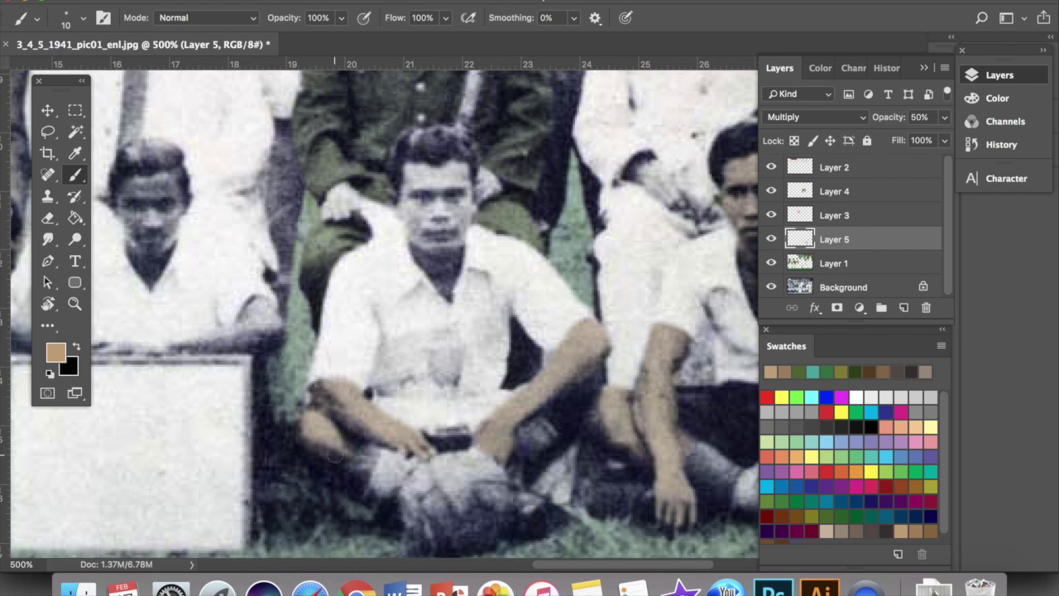
Paint the face of the man sitting in front of the green-jacketed officer tan, refining it with an 8-pixel brush.
{"action": "scroll", "coordinate": [335, 455], "scroll_direction": "right", "scroll_amount": 5}
{"action": "scroll", "coordinate": [336, 455], "scroll_direction": "up", "scroll_amount": 3}
{"action": "mouse_move", "coordinate": [298, 283]}
{"action": "left_mouse_down"}
{"action": "mouse_move", "coordinate": [326, 331]}
{"action": "mouse_move", "coordinate": [298, 351]}
{"action": "mouse_move", "coordinate": [313, 368]}
{"action": "left_mouse_up"}
{"action": "key", "text": "bracketleft"}
{"action": "key", "text": "bracketleft"}
{"action": "left_click_drag", "start_coordinate": [319, 389], "coordinate": [335, 358]}
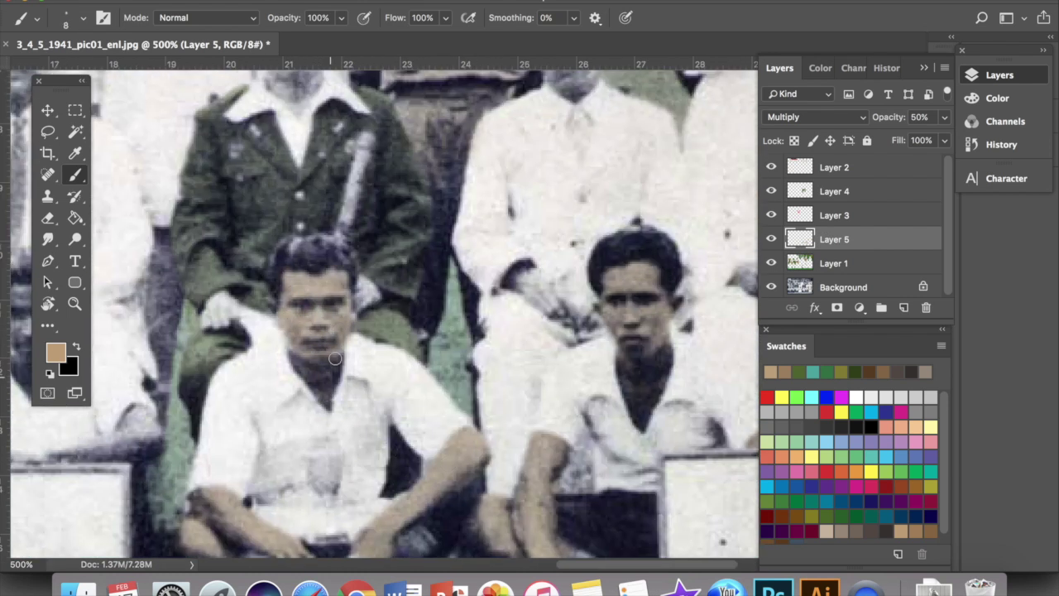
Paint the face, neck and forearms of the man leaning on the central blank board tan.
{"action": "key", "text": "super+minus"}
{"action": "key", "text": "super+minus"}
{"action": "scroll", "coordinate": [309, 318], "scroll_direction": "left", "scroll_amount": 5}
{"action": "key", "text": "super+equal"}
{"action": "key", "text": "super+equal"}
{"action": "scroll", "coordinate": [310, 321], "scroll_direction": "down", "scroll_amount": 3}
{"action": "mouse_move", "coordinate": [469, 280]}
{"action": "left_mouse_down"}
{"action": "mouse_move", "coordinate": [501, 280]}
{"action": "mouse_move", "coordinate": [478, 341]}
{"action": "left_mouse_up"}
{"action": "mouse_move", "coordinate": [577, 413]}
{"action": "left_mouse_down"}
{"action": "mouse_move", "coordinate": [354, 417]}
{"action": "mouse_move", "coordinate": [389, 380]}
{"action": "left_mouse_up"}
{"action": "left_click_drag", "start_coordinate": [598, 369], "coordinate": [538, 406]}
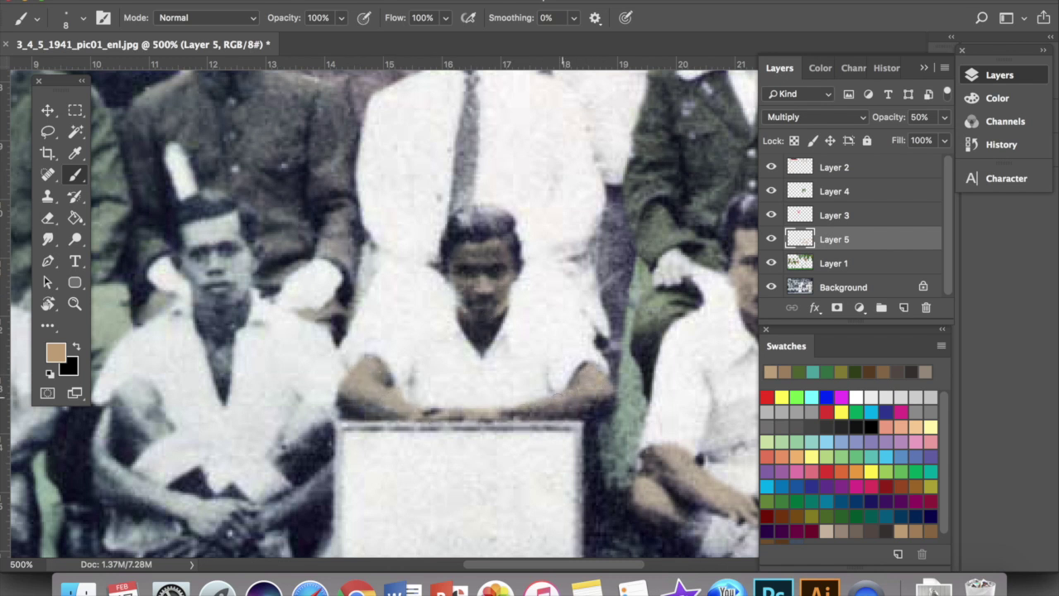
Paint the arms, hands, knee and face of the seated man in front of the brown-uniformed officer tan.
{"action": "scroll", "coordinate": [365, 400], "scroll_direction": "down", "scroll_amount": 4}
{"action": "scroll", "coordinate": [366, 400], "scroll_direction": "left", "scroll_amount": 6}
{"action": "mouse_move", "coordinate": [372, 311]}
{"action": "left_mouse_down"}
{"action": "mouse_move", "coordinate": [443, 329]}
{"action": "mouse_move", "coordinate": [456, 347]}
{"action": "mouse_move", "coordinate": [462, 339]}
{"action": "mouse_move", "coordinate": [439, 391]}
{"action": "mouse_move", "coordinate": [496, 364]}
{"action": "mouse_move", "coordinate": [449, 376]}
{"action": "mouse_move", "coordinate": [572, 319]}
{"action": "left_mouse_up"}
{"action": "mouse_move", "coordinate": [404, 331]}
{"action": "left_mouse_down"}
{"action": "mouse_move", "coordinate": [362, 253]}
{"action": "mouse_move", "coordinate": [405, 230]}
{"action": "mouse_move", "coordinate": [408, 257]}
{"action": "mouse_move", "coordinate": [389, 165]}
{"action": "mouse_move", "coordinate": [397, 224]}
{"action": "mouse_move", "coordinate": [375, 242]}
{"action": "left_mouse_up"}
{"action": "scroll", "coordinate": [386, 288], "scroll_direction": "up", "scroll_amount": 5}
{"action": "scroll", "coordinate": [385, 288], "scroll_direction": "right", "scroll_amount": 5}
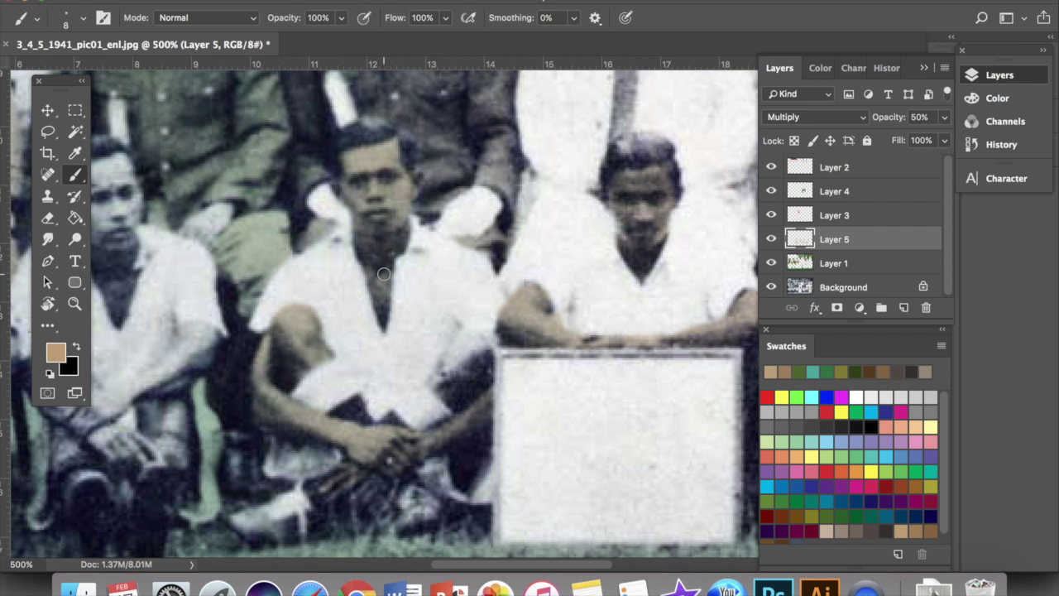
Paint the face, forearms, hands and knee of the man sitting in front of the green-uniformed officer with glasses tan.
{"action": "scroll", "coordinate": [384, 274], "scroll_direction": "left", "scroll_amount": 10}
{"action": "mouse_move", "coordinate": [454, 232]}
{"action": "left_mouse_down"}
{"action": "mouse_move", "coordinate": [472, 179]}
{"action": "mouse_move", "coordinate": [443, 204]}
{"action": "mouse_move", "coordinate": [487, 223]}
{"action": "mouse_move", "coordinate": [473, 298]}
{"action": "mouse_move", "coordinate": [460, 239]}
{"action": "left_mouse_up"}
{"action": "scroll", "coordinate": [498, 225], "scroll_direction": "down", "scroll_amount": 3}
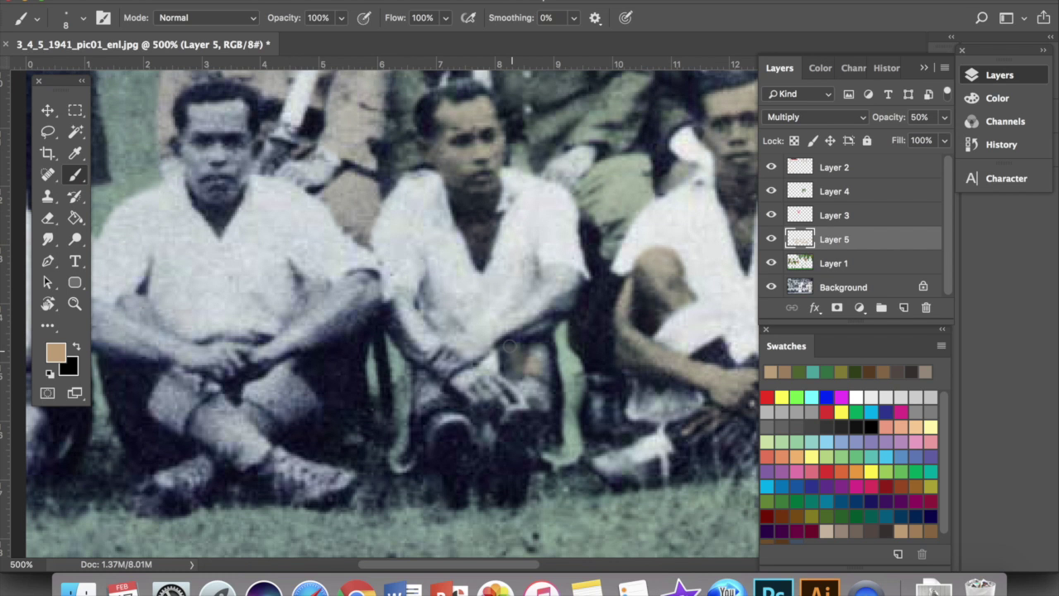
{"action": "mouse_move", "coordinate": [545, 311]}
{"action": "left_mouse_down"}
{"action": "mouse_move", "coordinate": [480, 345]}
{"action": "mouse_move", "coordinate": [506, 347]}
{"action": "mouse_move", "coordinate": [420, 333]}
{"action": "mouse_move", "coordinate": [505, 395]}
{"action": "left_mouse_up"}
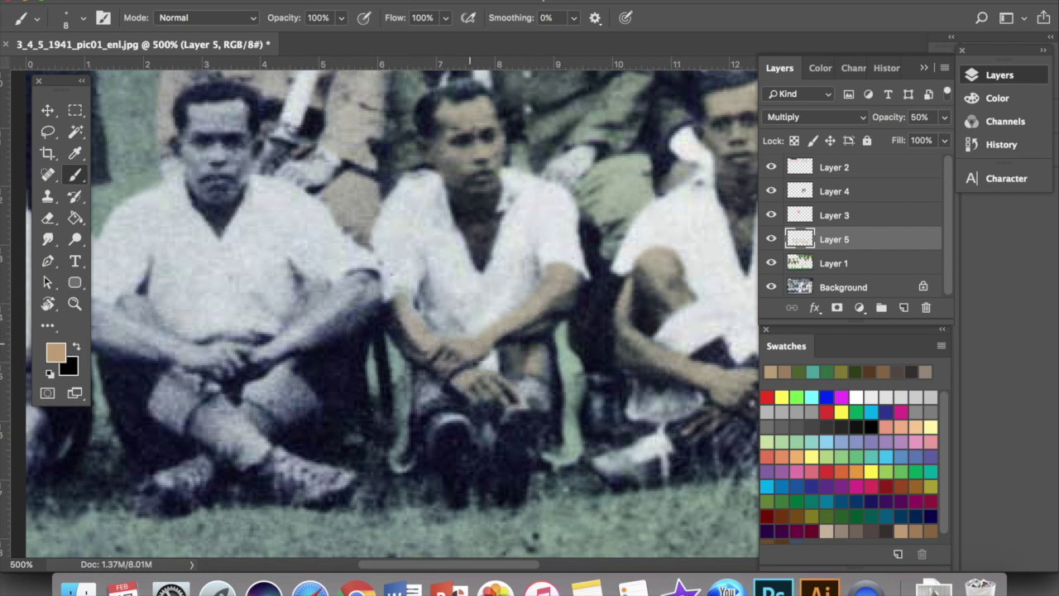
{"action": "key", "text": "e"}
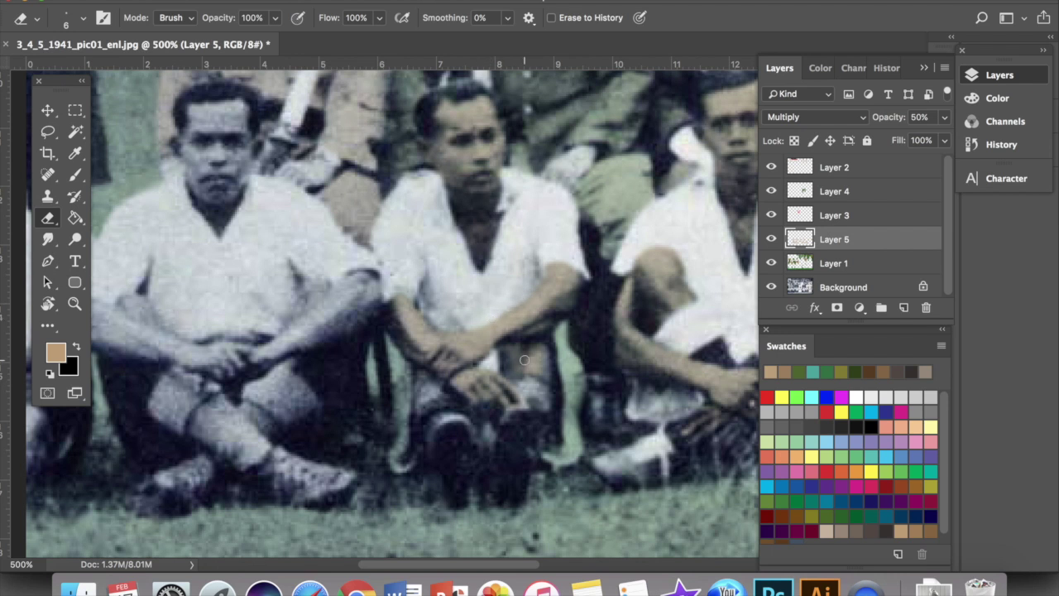
{"action": "key", "text": "b"}
{"action": "left_click_drag", "start_coordinate": [542, 350], "coordinate": [542, 362]}
Lower the opacity of the skin-tone layer, Layer 5, to 40%.
{"action": "scroll", "coordinate": [507, 374], "scroll_direction": "up", "scroll_amount": 5}
{"action": "key", "text": "super+minus"}
{"action": "key", "text": "super+minus"}
{"action": "key", "text": "super+minus"}
{"action": "key", "text": "v"}
{"action": "left_click", "coordinate": [367, 366]}
{"action": "key", "text": "e"}
{"action": "key", "text": "v"}
{"action": "left_click", "coordinate": [388, 391]}
{"action": "key", "text": "5"}
{"action": "key", "text": "4"}
{"action": "left_click", "coordinate": [357, 343]}
{"action": "left_click_drag", "start_coordinate": [368, 355], "coordinate": [386, 382]}
{"action": "key", "text": "super+z"}
Paint the face, arms and hands of the mustached front-row man sitting before the tan-uniformed soldier tan.
{"action": "key", "text": "super+plus"}
{"action": "key", "text": "super+plus"}
{"action": "key", "text": "super+plus"}
{"action": "scroll", "coordinate": [386, 389], "scroll_direction": "left", "scroll_amount": 8}
{"action": "key", "text": "b"}
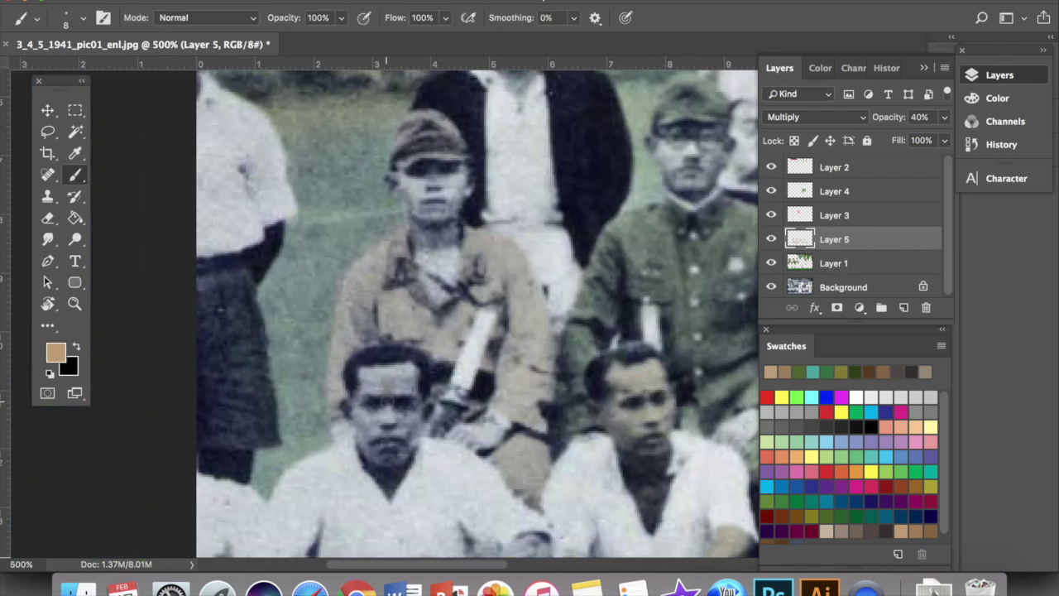
{"action": "scroll", "coordinate": [387, 397], "scroll_direction": "down", "scroll_amount": 5}
{"action": "mouse_move", "coordinate": [264, 377]}
{"action": "left_mouse_down"}
{"action": "mouse_move", "coordinate": [418, 418]}
{"action": "mouse_move", "coordinate": [538, 347]}
{"action": "mouse_move", "coordinate": [518, 375]}
{"action": "left_mouse_up"}
{"action": "left_click_drag", "start_coordinate": [223, 421], "coordinate": [220, 428]}
Paint the faces of the standing men in the black and pink jackets tan.
{"action": "scroll", "coordinate": [220, 427], "scroll_direction": "up", "scroll_amount": 5}
{"action": "scroll", "coordinate": [234, 182], "scroll_direction": "right", "scroll_amount": 5}
{"action": "mouse_move", "coordinate": [319, 149]}
{"action": "left_mouse_down"}
{"action": "mouse_move", "coordinate": [288, 157]}
{"action": "mouse_move", "coordinate": [388, 227]}
{"action": "left_mouse_up"}
{"action": "scroll", "coordinate": [443, 208], "scroll_direction": "right", "scroll_amount": 10}
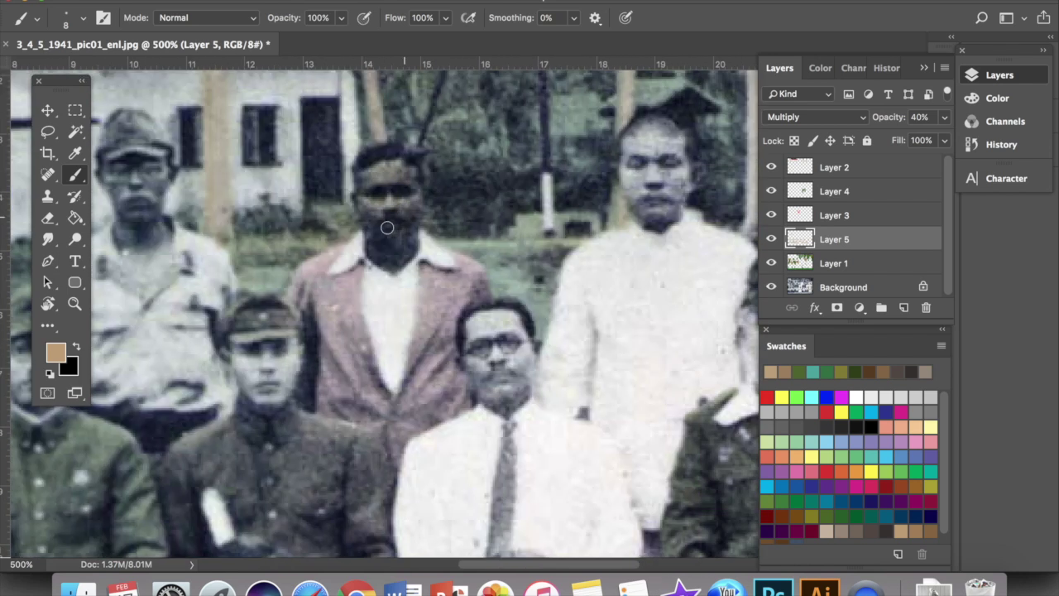
Paint the face of the seated man with glasses and a necktie tan.
{"action": "scroll", "coordinate": [394, 299], "scroll_direction": "right", "scroll_amount": 5}
{"action": "mouse_move", "coordinate": [315, 290]}
{"action": "left_mouse_down"}
{"action": "mouse_move", "coordinate": [318, 349]}
{"action": "mouse_move", "coordinate": [347, 324]}
{"action": "left_mouse_up"}
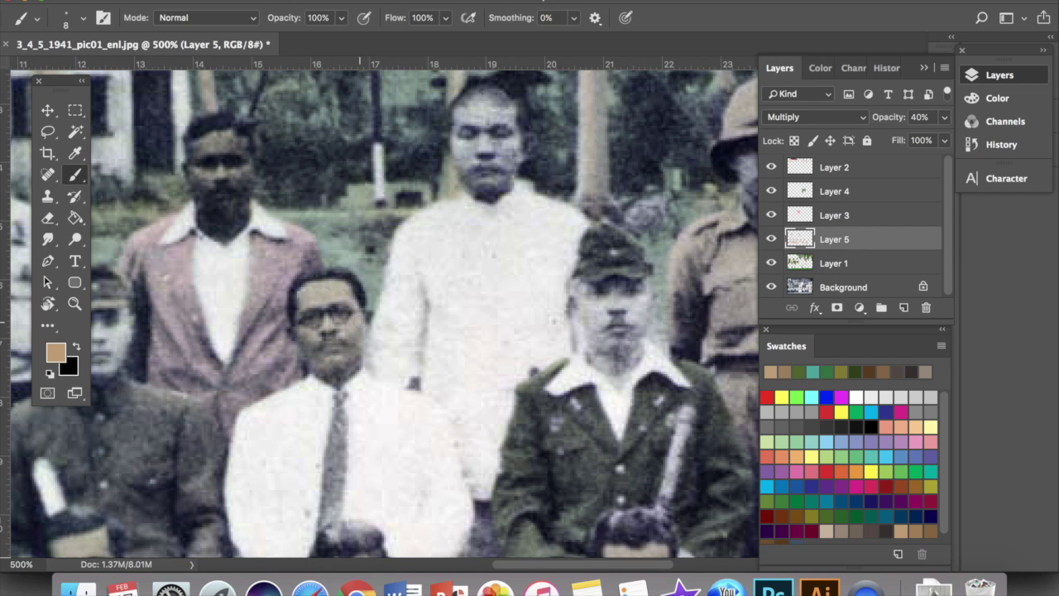
{"action": "left_click", "coordinate": [301, 292]}
Paint the faces of the helmeted soldier, the black-capped man, the balding man and the white-shirted man behind them tan.
{"action": "scroll", "coordinate": [302, 292], "scroll_direction": "down", "scroll_amount": 5}
{"action": "scroll", "coordinate": [367, 207], "scroll_direction": "right", "scroll_amount": 10}
{"action": "left_click_drag", "start_coordinate": [366, 208], "coordinate": [383, 188]}
{"action": "scroll", "coordinate": [383, 189], "scroll_direction": "right", "scroll_amount": 2}
{"action": "mouse_move", "coordinate": [444, 327]}
{"action": "left_mouse_down"}
{"action": "mouse_move", "coordinate": [409, 335]}
{"action": "mouse_move", "coordinate": [434, 291]}
{"action": "left_mouse_up"}
{"action": "scroll", "coordinate": [466, 317], "scroll_direction": "right", "scroll_amount": 5}
{"action": "mouse_move", "coordinate": [471, 324]}
{"action": "left_mouse_down"}
{"action": "mouse_move", "coordinate": [447, 274]}
{"action": "mouse_move", "coordinate": [447, 343]}
{"action": "mouse_move", "coordinate": [457, 344]}
{"action": "left_mouse_up"}
{"action": "scroll", "coordinate": [457, 331], "scroll_direction": "up", "scroll_amount": 5}
{"action": "mouse_move", "coordinate": [457, 281]}
{"action": "left_mouse_down"}
{"action": "mouse_move", "coordinate": [464, 314]}
{"action": "mouse_move", "coordinate": [438, 265]}
{"action": "left_mouse_up"}
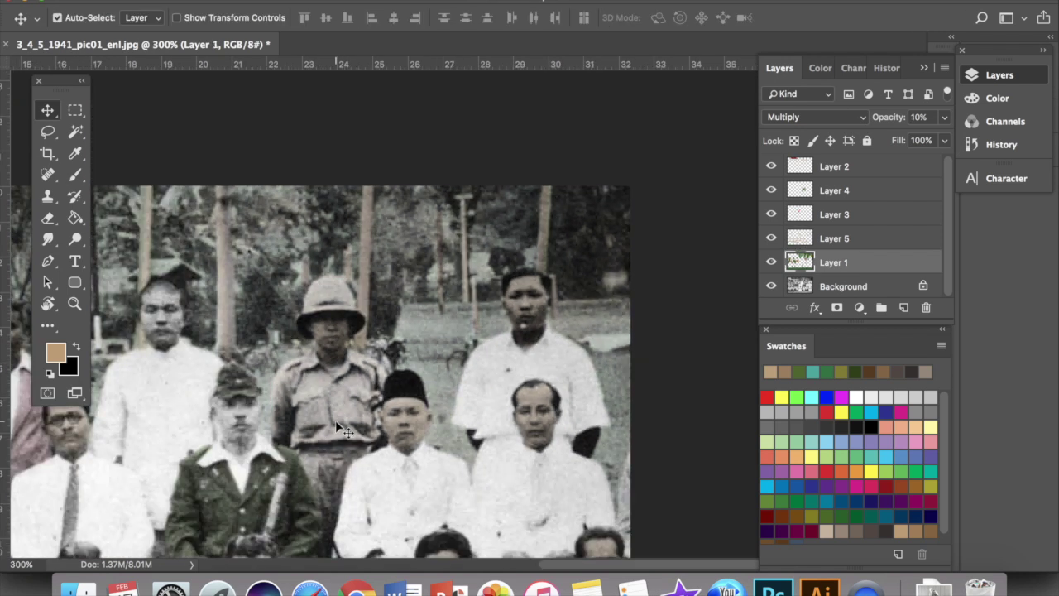
Set the opacity of Layer 1 to 30%.
{"action": "scroll", "coordinate": [342, 431], "scroll_direction": "left", "scroll_amount": 5}
{"action": "scroll", "coordinate": [527, 244], "scroll_direction": "left", "scroll_amount": 2}
{"action": "key", "text": "super+plus"}
{"action": "key", "text": "super+plus"}
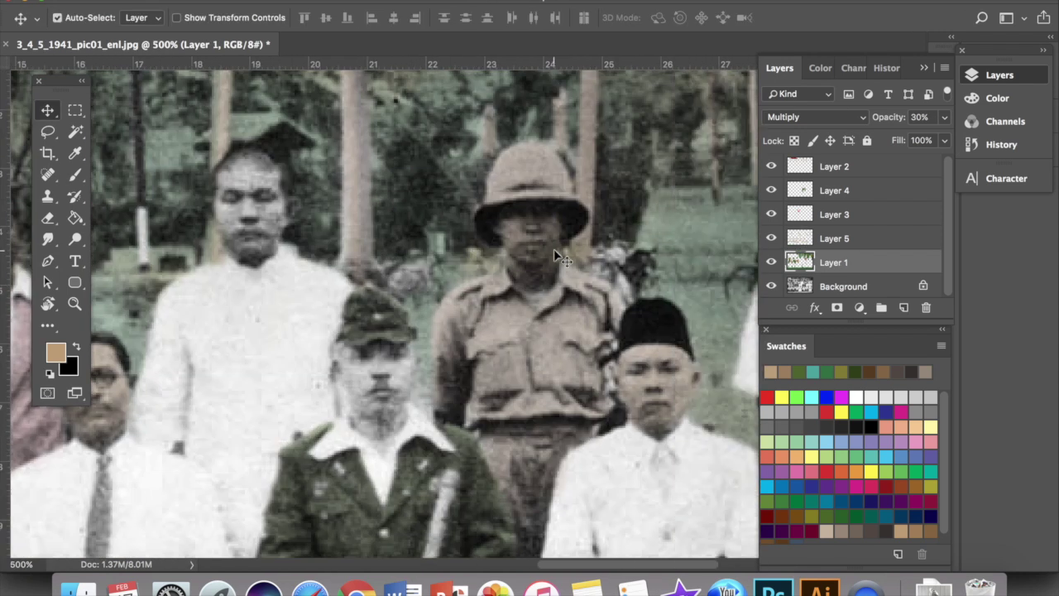
{"action": "key", "text": "e"}
{"action": "scroll", "coordinate": [381, 313], "scroll_direction": "left", "scroll_amount": 5}
{"action": "scroll", "coordinate": [381, 313], "scroll_direction": "down", "scroll_amount": 3}
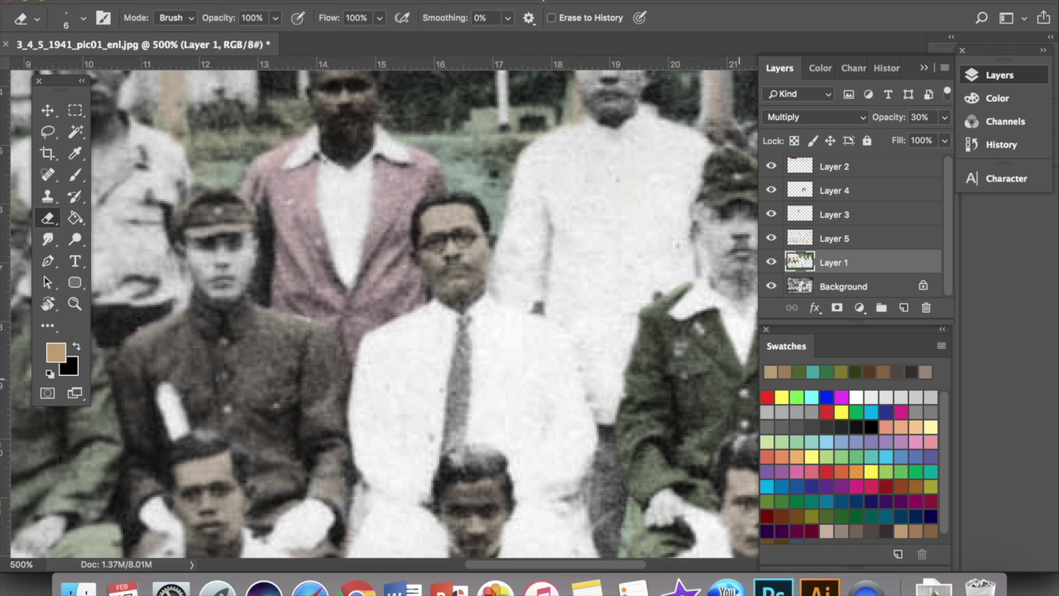
Pick the salmon-pink swatch and try it on the brown-uniformed officer's face on Layer 5.
{"action": "left_click", "coordinate": [886, 428]}
{"action": "scroll", "coordinate": [676, 314], "scroll_direction": "left", "scroll_amount": 5}
{"action": "left_click", "coordinate": [835, 239]}
{"action": "key", "text": "b"}
{"action": "left_click_drag", "start_coordinate": [322, 251], "coordinate": [355, 279]}
{"action": "key", "text": "super+z"}
Create a new layer in Multiply mode and paint the brown-uniformed officer's face salmon pink on it.
{"action": "left_click", "coordinate": [904, 308]}
{"action": "left_click", "coordinate": [815, 118]}
{"action": "left_click", "coordinate": [799, 163]}
{"action": "mouse_move", "coordinate": [318, 247]}
{"action": "left_mouse_down"}
{"action": "mouse_move", "coordinate": [331, 274]}
{"action": "mouse_move", "coordinate": [356, 286]}
{"action": "left_mouse_up"}
Lower the opacity of the new salmon-pink skin layer to 20%.
{"action": "key", "text": "v"}
{"action": "key", "text": "3"}
{"action": "key", "text": "b"}
{"action": "key", "text": "v"}
{"action": "key", "text": "2"}
{"action": "key", "text": "b"}
Paint the faces and necks of the green-uniformed officer with glasses, the tan-uniformed soldier and the standing capped soldier salmon pink.
{"action": "scroll", "coordinate": [356, 254], "scroll_direction": "left", "scroll_amount": 4}
{"action": "scroll", "coordinate": [356, 254], "scroll_direction": "up", "scroll_amount": 1}
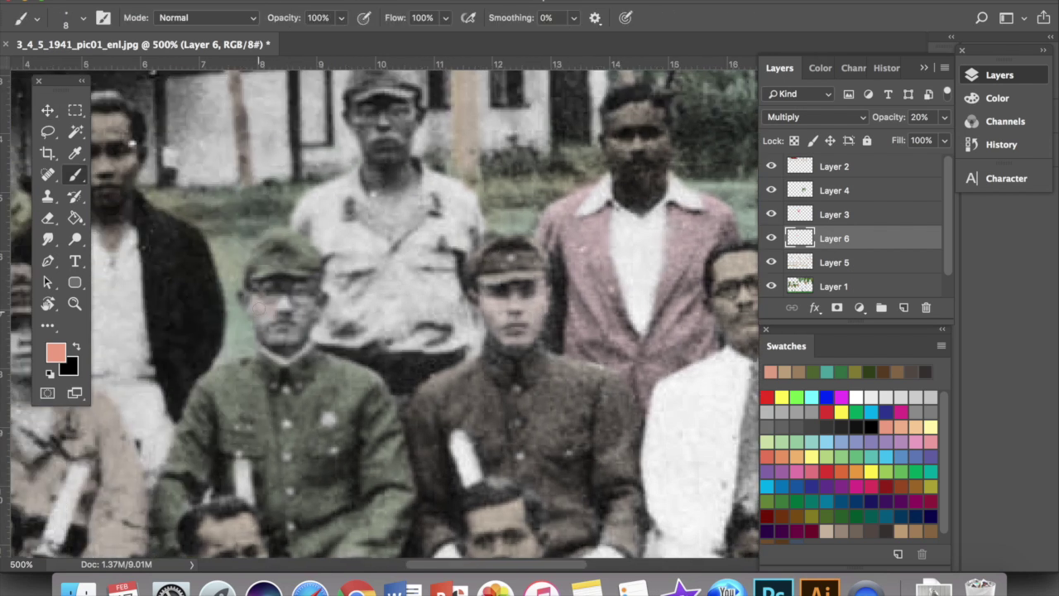
{"action": "scroll", "coordinate": [389, 314], "scroll_direction": "left", "scroll_amount": 6}
{"action": "scroll", "coordinate": [389, 315], "scroll_direction": "down", "scroll_amount": 1}
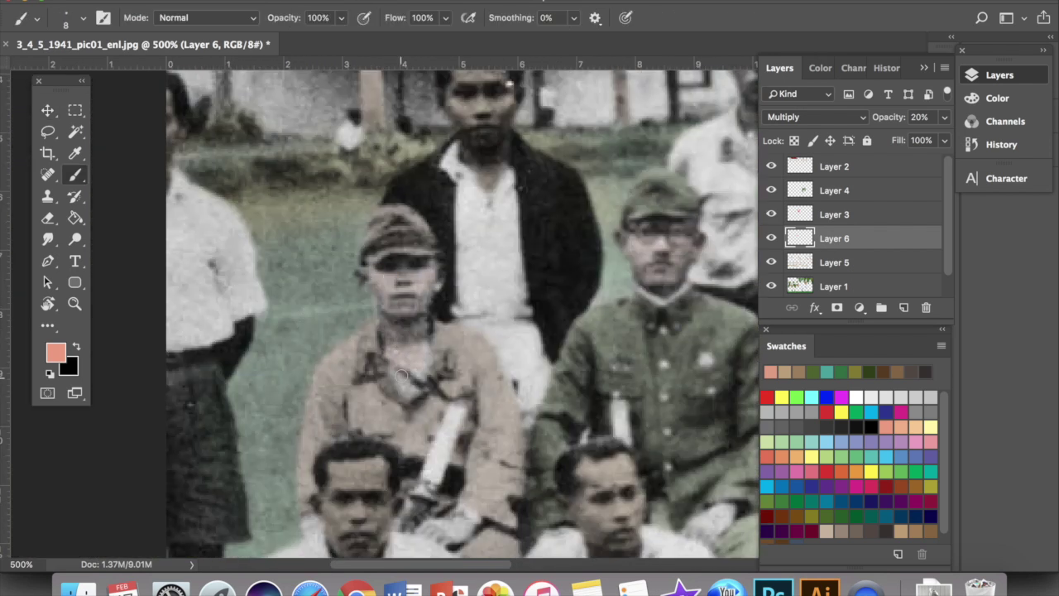
{"action": "scroll", "coordinate": [430, 281], "scroll_direction": "right", "scroll_amount": 3}
{"action": "scroll", "coordinate": [429, 281], "scroll_direction": "right", "scroll_amount": 3}
{"action": "scroll", "coordinate": [430, 281], "scroll_direction": "up", "scroll_amount": 3}
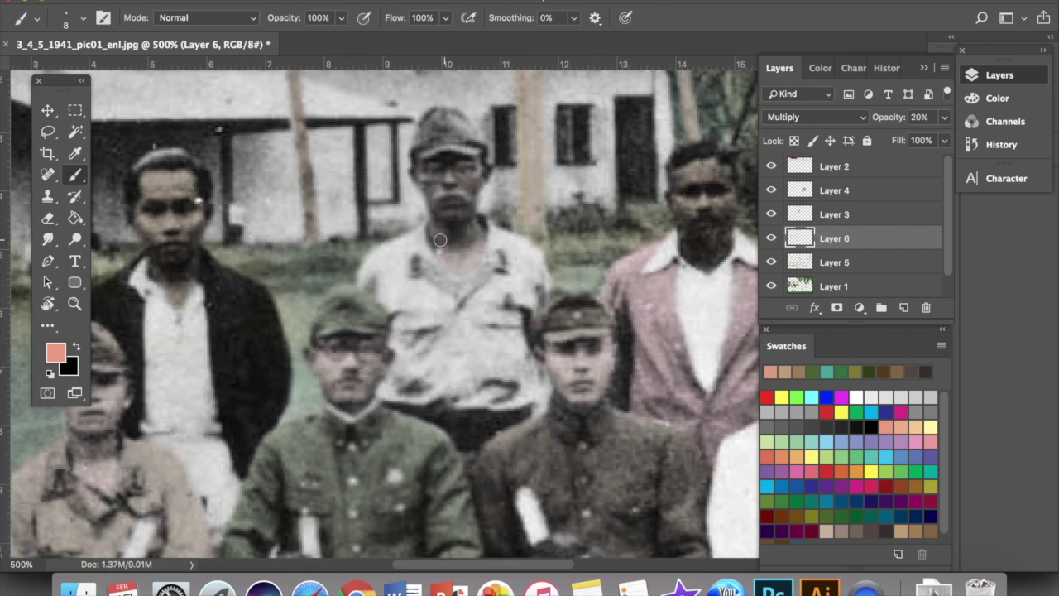
Paint the standing capped soldier's shirt and cap tan on Layer 1 with a 10-pixel brush.
{"action": "left_click", "coordinate": [834, 287]}
{"action": "key", "text": "v"}
{"action": "key", "text": "b"}
{"action": "key", "text": "bracketright"}
{"action": "key", "text": "bracketright"}
{"action": "key", "text": "bracketright"}
{"action": "mouse_move", "coordinate": [421, 319]}
{"action": "left_mouse_down"}
{"action": "mouse_move", "coordinate": [427, 356]}
{"action": "mouse_move", "coordinate": [510, 350]}
{"action": "mouse_move", "coordinate": [378, 278]}
{"action": "mouse_move", "coordinate": [407, 250]}
{"action": "mouse_move", "coordinate": [513, 336]}
{"action": "mouse_move", "coordinate": [502, 236]}
{"action": "mouse_move", "coordinate": [536, 261]}
{"action": "left_mouse_up"}
{"action": "key", "text": "super+z"}
{"action": "left_click", "coordinate": [785, 371]}
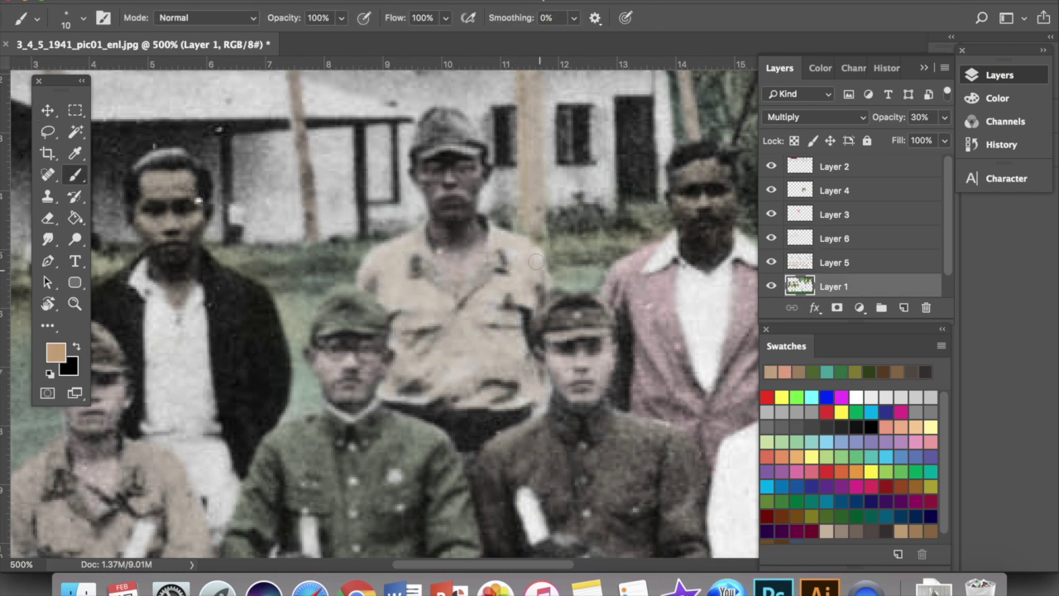
{"action": "left_click_drag", "start_coordinate": [455, 399], "coordinate": [520, 403]}
{"action": "mouse_move", "coordinate": [430, 149]}
{"action": "left_mouse_down"}
{"action": "mouse_move", "coordinate": [464, 124]}
{"action": "mouse_move", "coordinate": [497, 200]}
{"action": "mouse_move", "coordinate": [522, 185]}
{"action": "left_mouse_up"}
Paint the faces of the standing shaven-headed man in white and the green-jacketed officer salmon pink on Layer 6.
{"action": "key", "text": "super+minus"}
{"action": "key", "text": "super+minus"}
{"action": "scroll", "coordinate": [459, 248], "scroll_direction": "right", "scroll_amount": 5}
{"action": "left_click", "coordinate": [785, 371]}
{"action": "key", "text": "super+plus"}
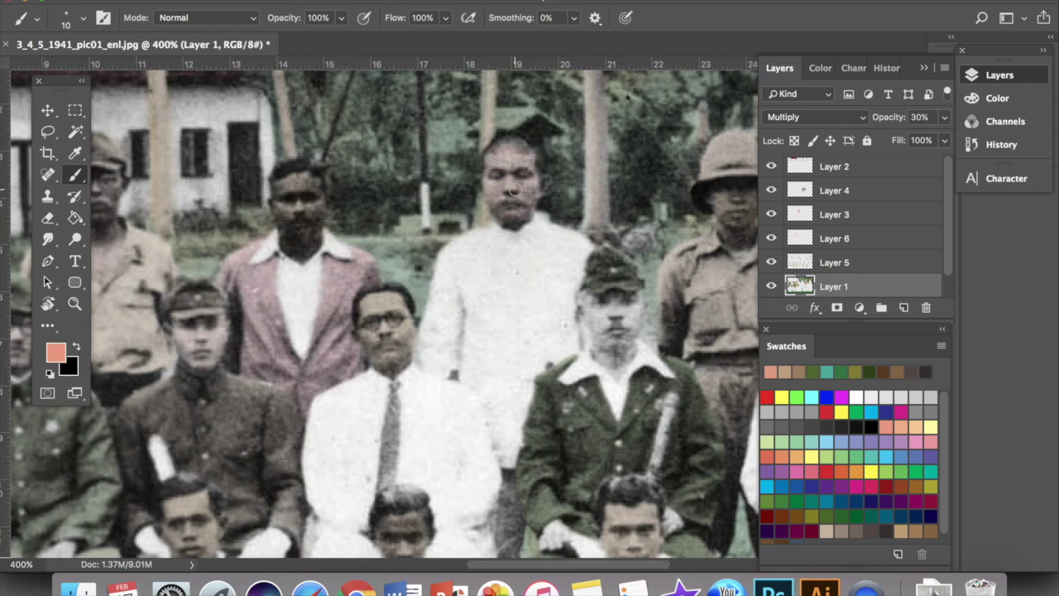
{"action": "key", "text": "super+z"}
{"action": "left_click", "coordinate": [835, 238]}
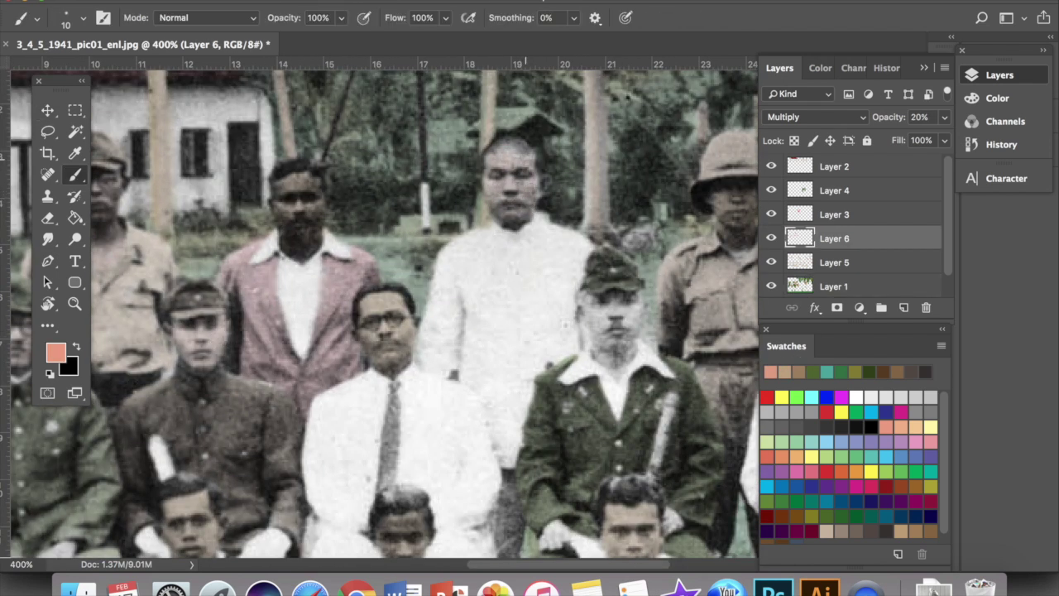
{"action": "scroll", "coordinate": [511, 151], "scroll_direction": "right", "scroll_amount": 4}
{"action": "scroll", "coordinate": [510, 151], "scroll_direction": "down", "scroll_amount": 1}
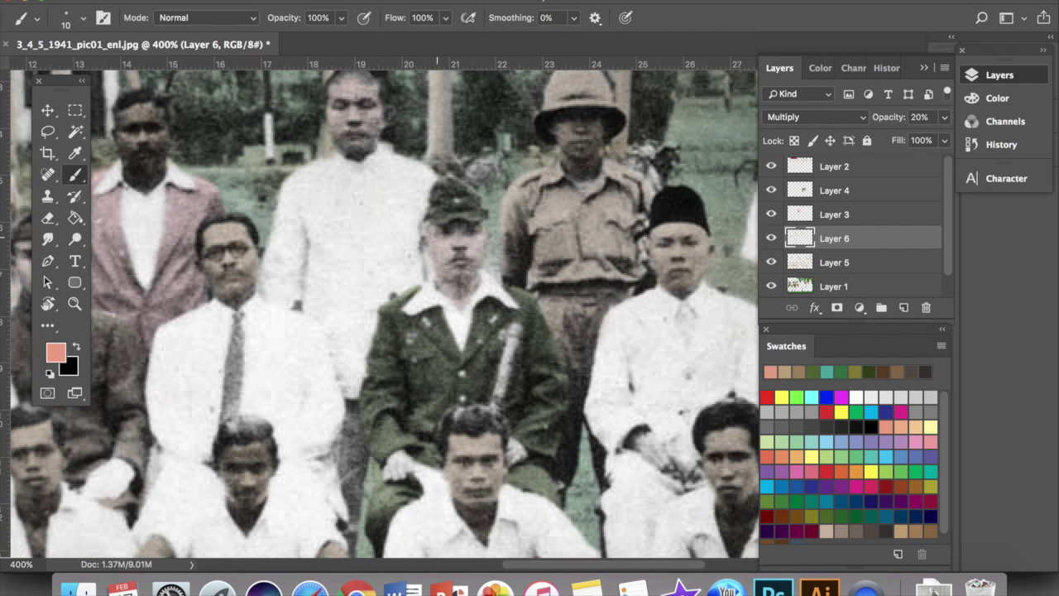
Paint the hands of the seated man in the black cap tan on Layer 5.
{"action": "scroll", "coordinate": [437, 237], "scroll_direction": "right", "scroll_amount": 5}
{"action": "left_click", "coordinate": [835, 262]}
{"action": "left_click", "coordinate": [784, 373]}
{"action": "left_click_drag", "start_coordinate": [437, 426], "coordinate": [494, 460]}
{"action": "scroll", "coordinate": [451, 430], "scroll_direction": "right", "scroll_amount": 1}
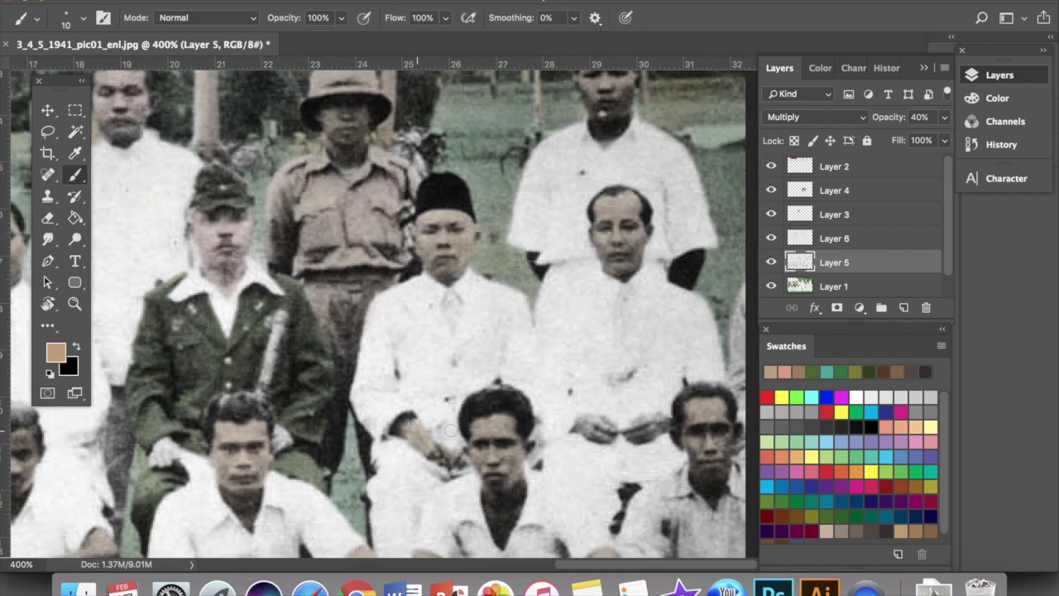
{"action": "scroll", "coordinate": [451, 430], "scroll_direction": "right", "scroll_amount": 4}
Paint the hands of the green-uniformed and green-jacketed officers salmon pink on Layer 6.
{"action": "scroll", "coordinate": [512, 428], "scroll_direction": "left", "scroll_amount": 15}
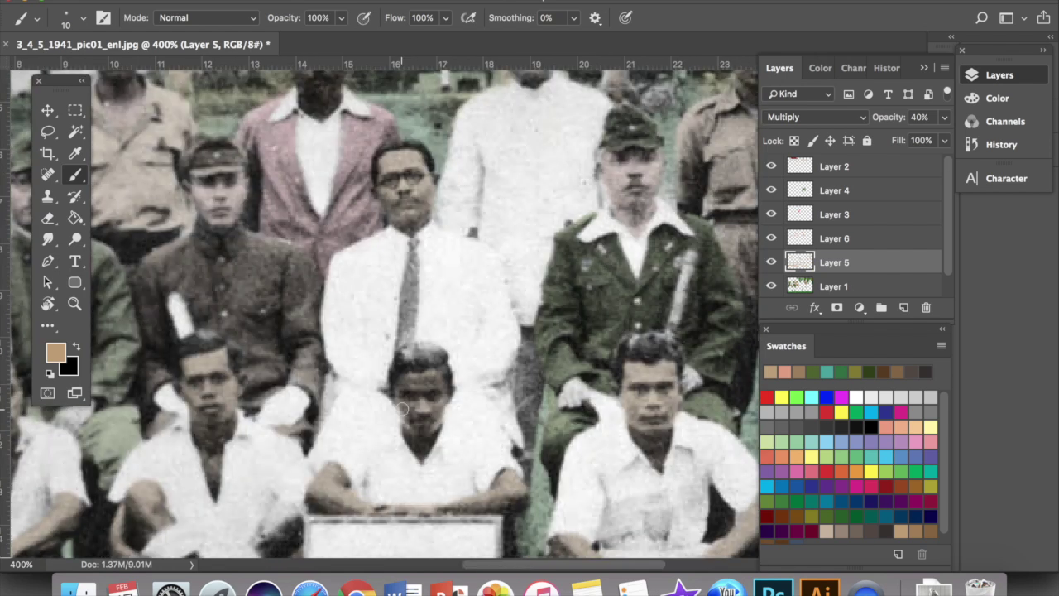
{"action": "left_click", "coordinate": [360, 420], "text": "ctrl"}
{"action": "left_click", "coordinate": [359, 419], "text": "alt"}
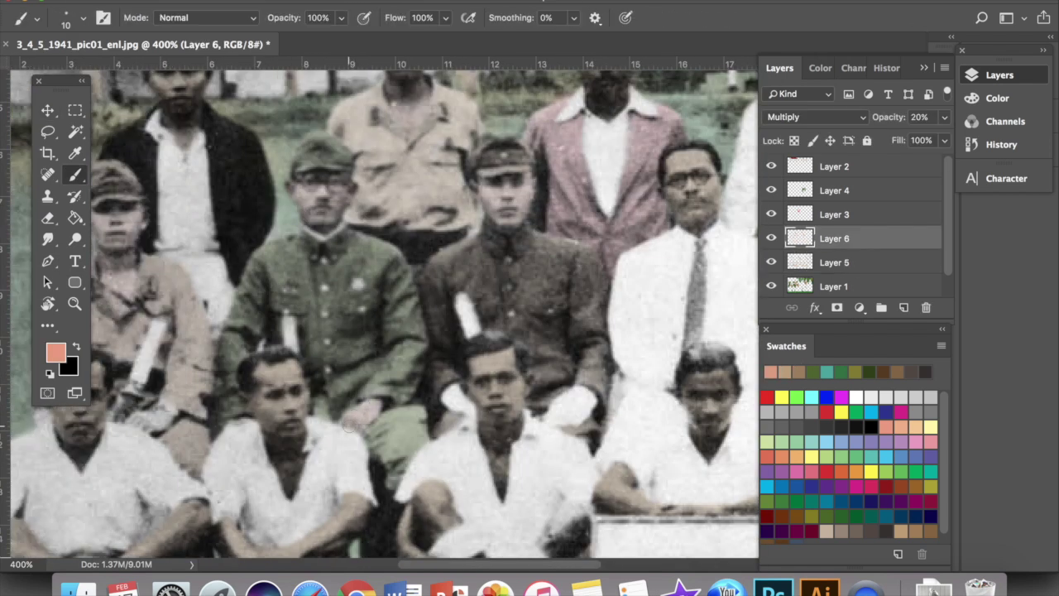
{"action": "scroll", "coordinate": [348, 425], "scroll_direction": "left", "scroll_amount": 3}
{"action": "scroll", "coordinate": [425, 453], "scroll_direction": "right", "scroll_amount": 11}
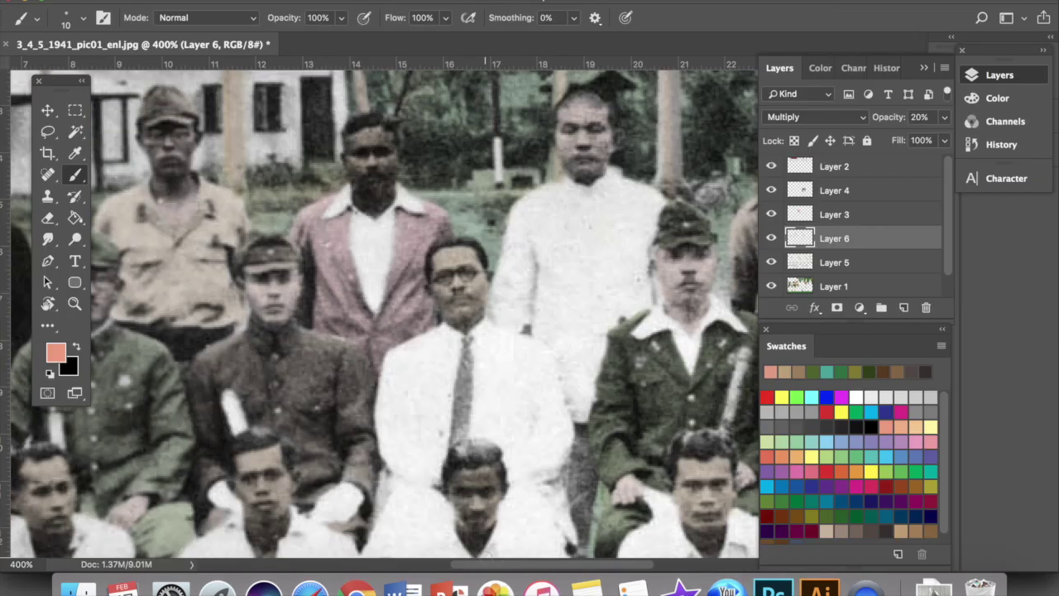
Create a new Multiply layer at 40% opacity and paint the seated man's necktie dark red with a 6-pixel brush.
{"action": "scroll", "coordinate": [385, 315], "scroll_direction": "up", "scroll_amount": 3}
{"action": "left_click", "coordinate": [904, 308]}
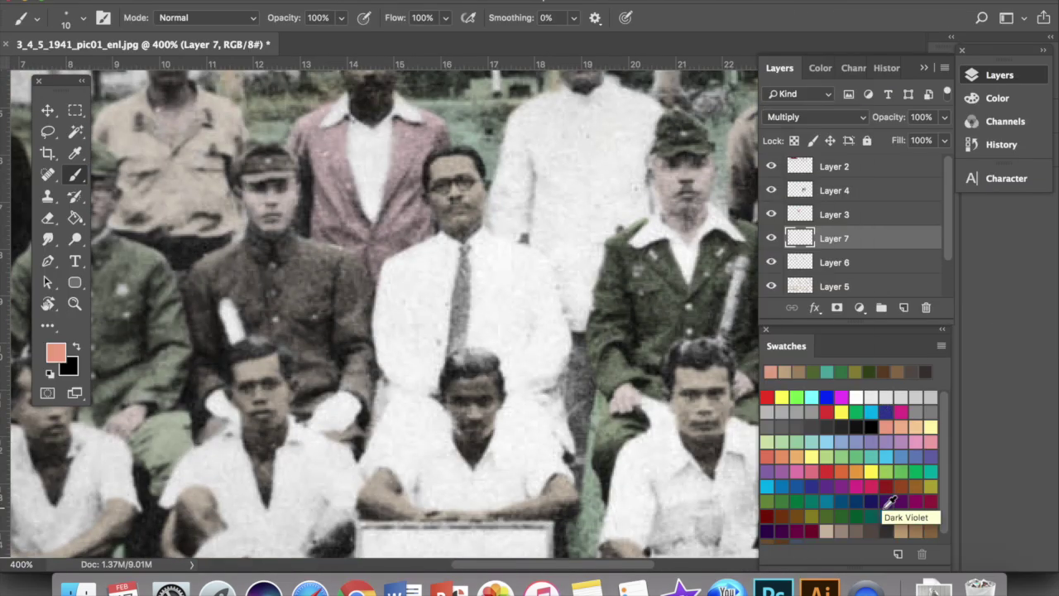
{"action": "left_click", "coordinate": [866, 469]}
{"action": "left_click", "coordinate": [944, 118]}
{"action": "left_click_drag", "start_coordinate": [944, 133], "coordinate": [896, 132]}
{"action": "left_click_drag", "start_coordinate": [460, 311], "coordinate": [456, 348]}
{"action": "key", "text": "bracketleft"}
{"action": "key", "text": "bracketleft"}
{"action": "left_click_drag", "start_coordinate": [461, 310], "coordinate": [462, 276]}
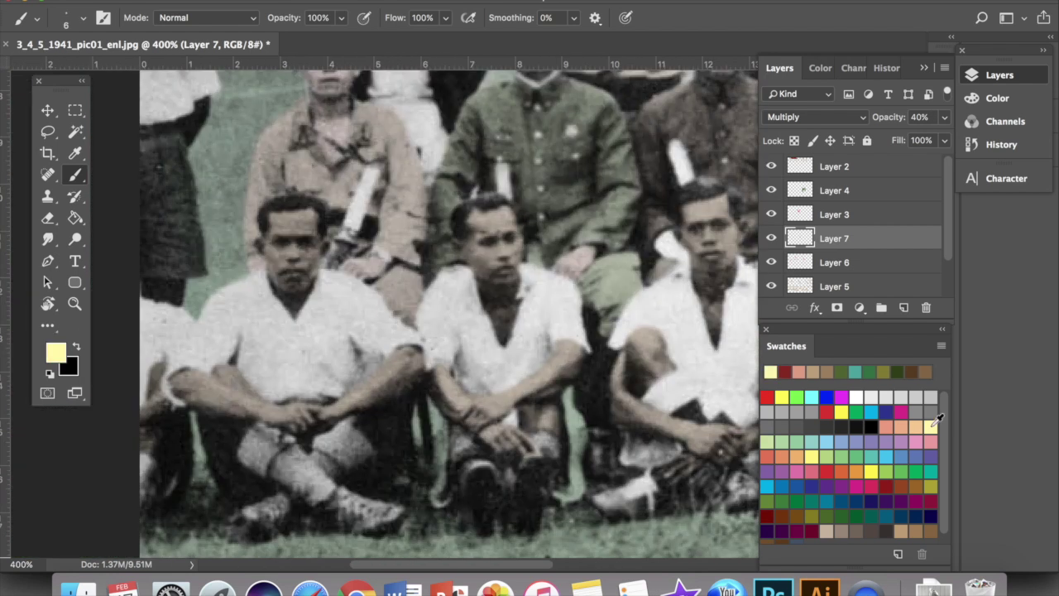
Create a new Multiply layer and paint the mustached front-row man's shirt pale yellow with a larger brush.
{"action": "left_click", "coordinate": [902, 308]}
{"action": "key", "text": "bracketright"}
{"action": "key", "text": "bracketright"}
{"action": "mouse_move", "coordinate": [325, 322]}
{"action": "left_mouse_down"}
{"action": "mouse_move", "coordinate": [312, 364]}
{"action": "mouse_move", "coordinate": [246, 341]}
{"action": "left_mouse_up"}
Set the yellow layer's opacity to 30% and paint the neighbouring shirt at the photo's edge with a 15-pixel brush.
{"action": "key", "text": "v"}
{"action": "key", "text": "4"}
{"action": "key", "text": "b"}
{"action": "key", "text": "bracketleft"}
{"action": "key", "text": "v"}
{"action": "key", "text": "3"}
{"action": "key", "text": "b"}
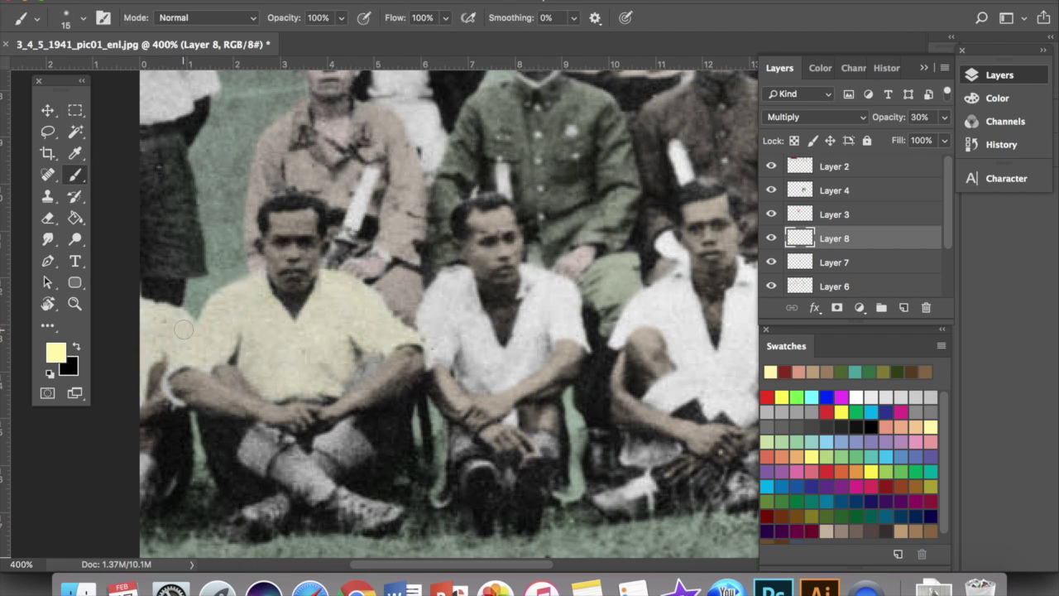
Lower the yellow layer's opacity to 20% and paint the shirt of the man standing at the photo's edge pale yellow.
{"action": "scroll", "coordinate": [178, 400], "scroll_direction": "up", "scroll_amount": 5}
{"action": "scroll", "coordinate": [178, 400], "scroll_direction": "left", "scroll_amount": 2}
{"action": "key", "text": "v"}
{"action": "key", "text": "2"}
{"action": "key", "text": "b"}
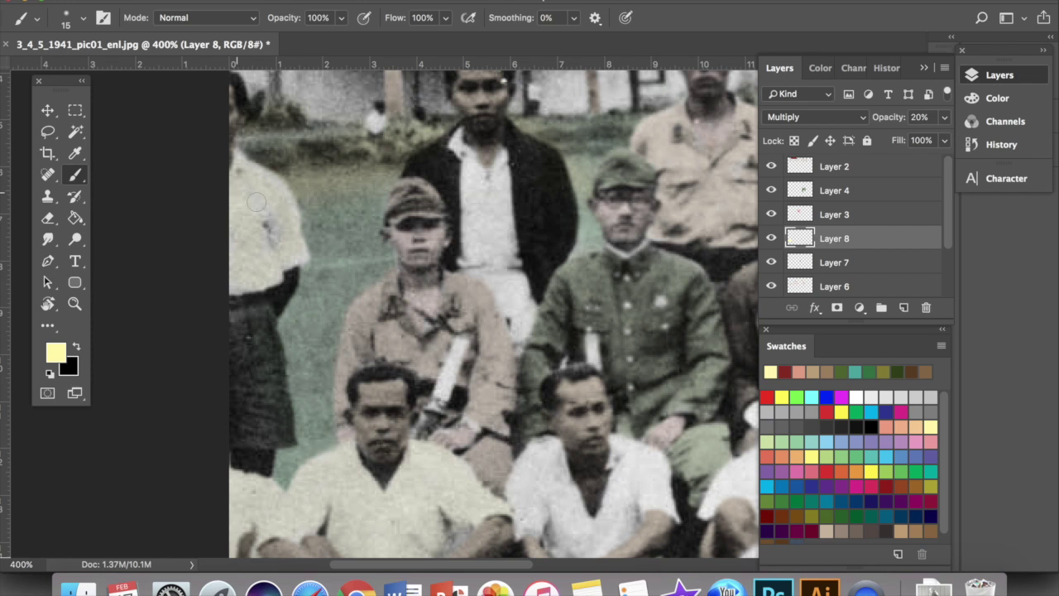
Try other blending modes and opacities on Layer 8.
{"action": "key", "text": "super+minus"}
{"action": "key", "text": "super+minus"}
{"action": "key", "text": "v"}
{"action": "left_click", "coordinate": [814, 120]}
{"action": "left_click", "coordinate": [801, 249]}
{"action": "key", "text": "4"}
{"action": "left_click", "coordinate": [800, 119]}
{"action": "left_click", "coordinate": [798, 127]}
{"action": "key", "text": "2"}
{"action": "left_click", "coordinate": [799, 117]}
{"action": "left_click", "coordinate": [786, 29]}
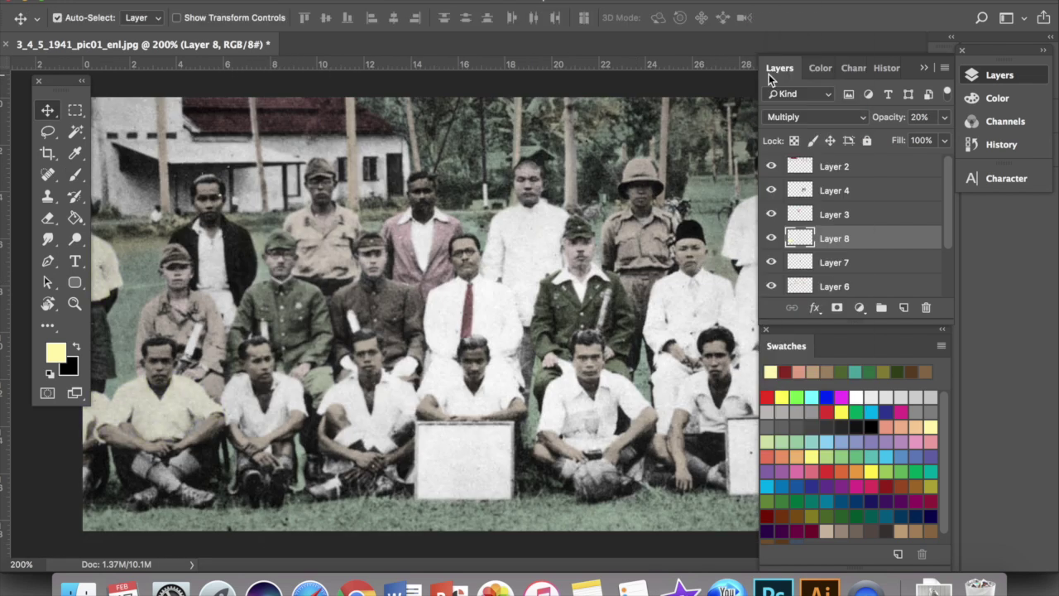
{"action": "key", "text": "3"}
Paint the shirt of the man sitting in front of the green-uniformed officer with glasses pale yellow.
{"action": "key", "text": "super+plus"}
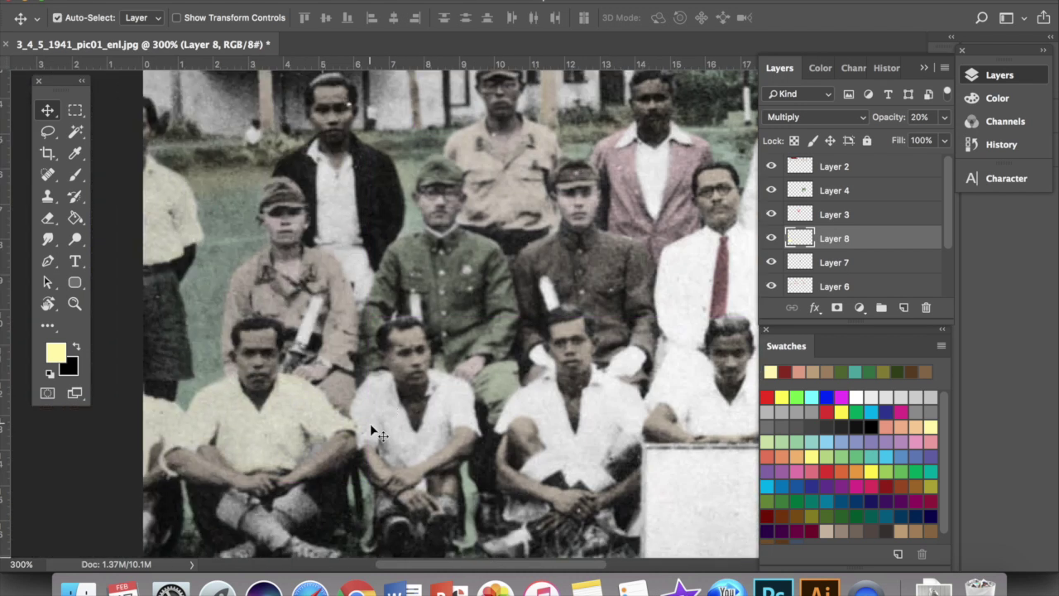
{"action": "key", "text": "b"}
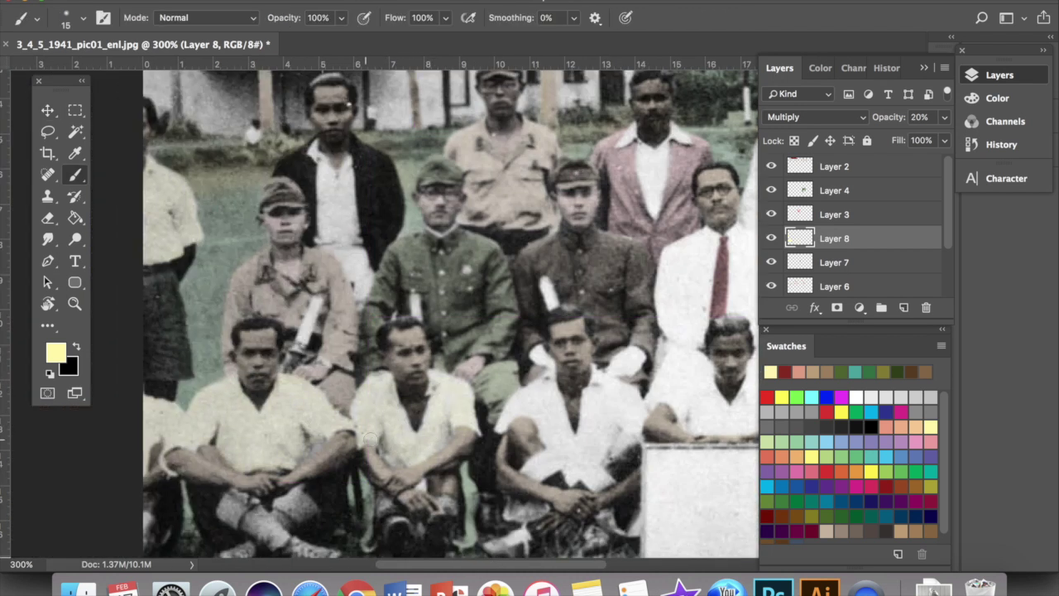
Paint the shirts of the next front-row men up to the one behind the board pale yellow on Layer 8, and hide that layer.
{"action": "scroll", "coordinate": [439, 430], "scroll_direction": "right", "scroll_amount": 5}
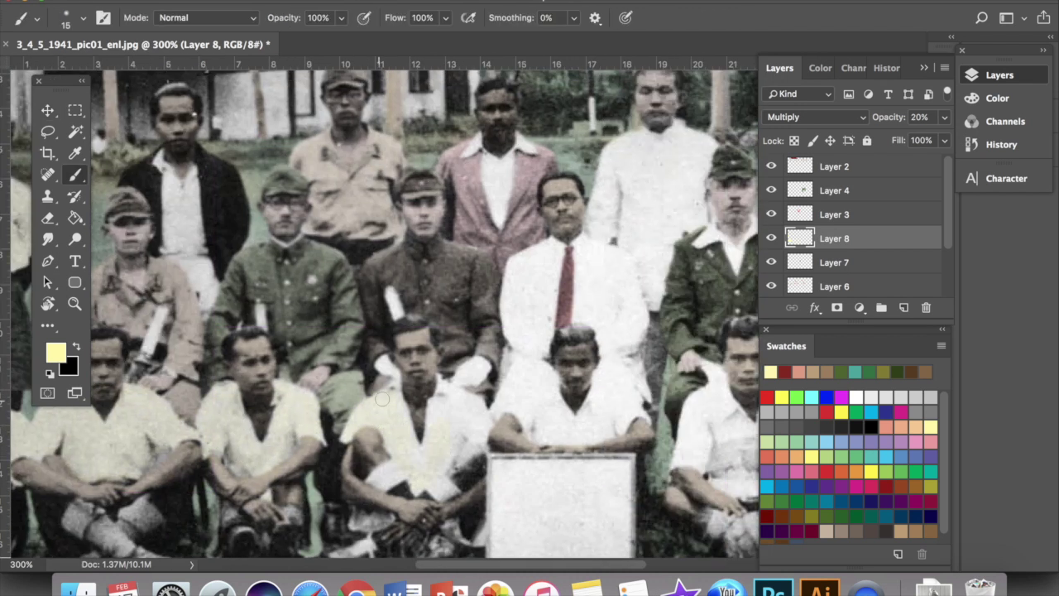
{"action": "scroll", "coordinate": [398, 447], "scroll_direction": "right", "scroll_amount": 4}
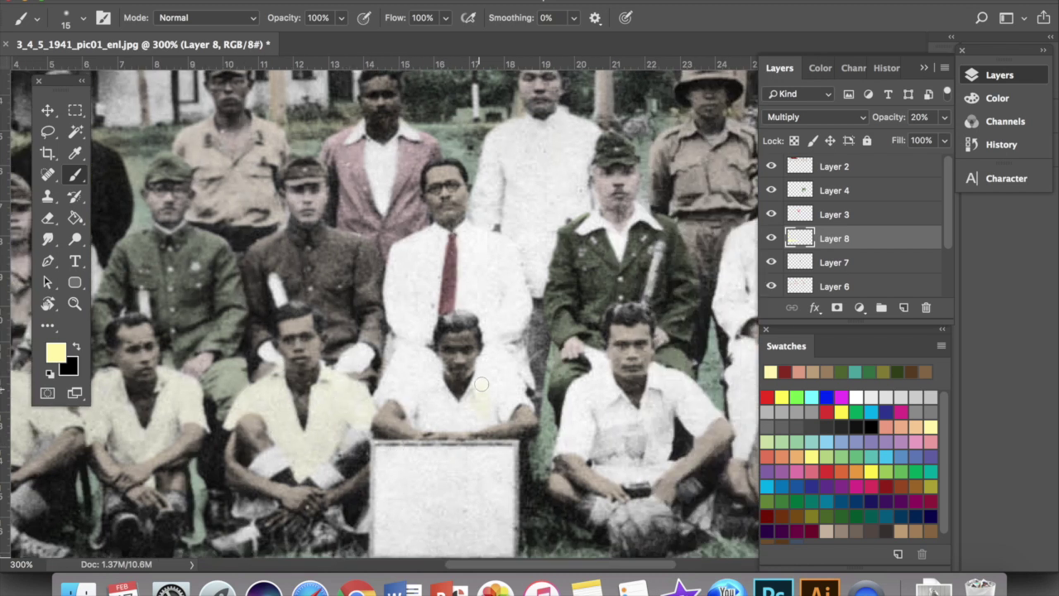
{"action": "left_click", "coordinate": [772, 239]}
Touch up the bare skin of the front-row seated men with the tan swatch colour on Layer 5.
{"action": "scroll", "coordinate": [431, 287], "scroll_direction": "left", "scroll_amount": 3}
{"action": "scroll", "coordinate": [835, 273], "scroll_direction": "down", "scroll_amount": 1}
{"action": "left_click", "coordinate": [836, 287]}
{"action": "left_click", "coordinate": [813, 373]}
{"action": "left_click_drag", "start_coordinate": [423, 440], "coordinate": [446, 417]}
{"action": "scroll", "coordinate": [377, 442], "scroll_direction": "left", "scroll_amount": 1}
{"action": "scroll", "coordinate": [378, 441], "scroll_direction": "left", "scroll_amount": 4}
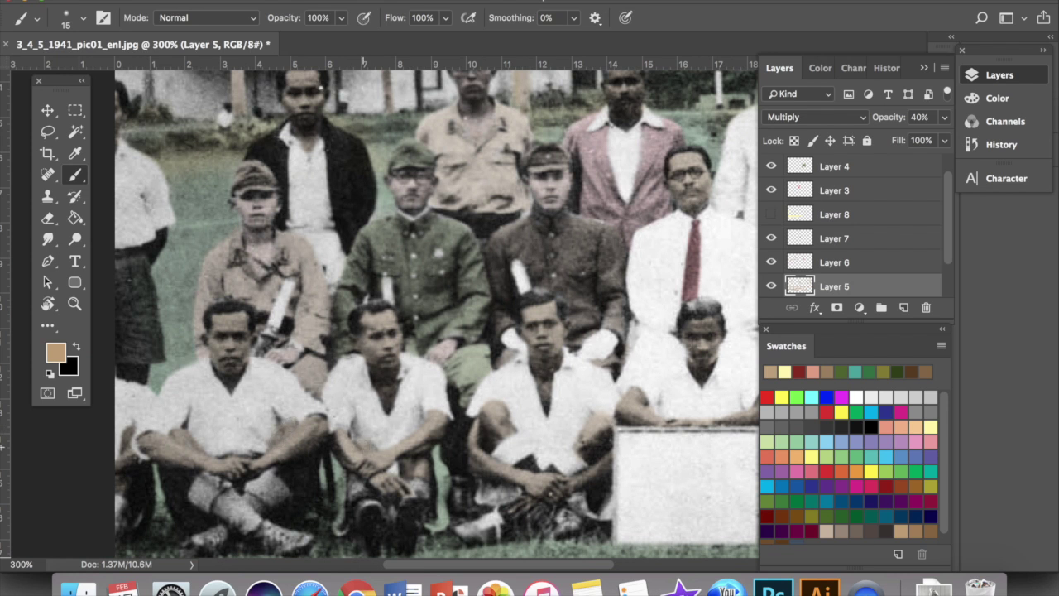
{"action": "scroll", "coordinate": [368, 488], "scroll_direction": "down", "scroll_amount": 2}
{"action": "scroll", "coordinate": [367, 488], "scroll_direction": "left", "scroll_amount": 2}
{"action": "scroll", "coordinate": [579, 330], "scroll_direction": "right", "scroll_amount": 7}
{"action": "scroll", "coordinate": [580, 331], "scroll_direction": "up", "scroll_amount": 4}
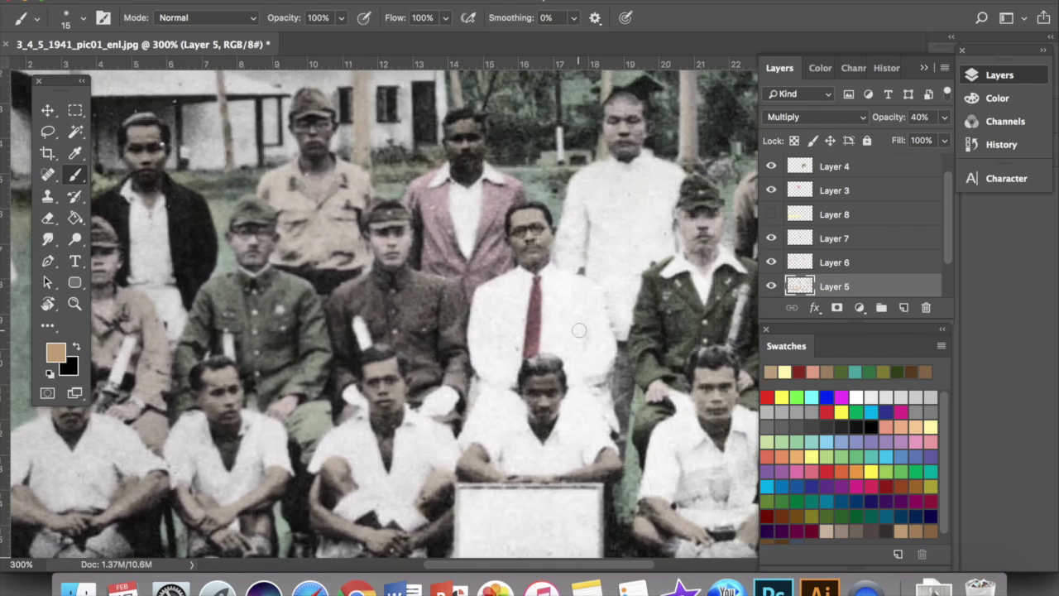
Paint the tie of the seated man in the black cap light blue on a new Multiply layer with a 10-pixel brush.
{"action": "scroll", "coordinate": [579, 331], "scroll_direction": "right", "scroll_amount": 8}
{"action": "scroll", "coordinate": [579, 330], "scroll_direction": "up", "scroll_amount": 1}
{"action": "left_click", "coordinate": [871, 412]}
{"action": "left_click", "coordinate": [903, 308]}
{"action": "left_click", "coordinate": [829, 117]}
{"action": "left_click", "coordinate": [789, 163]}
{"action": "key", "text": "super+plus"}
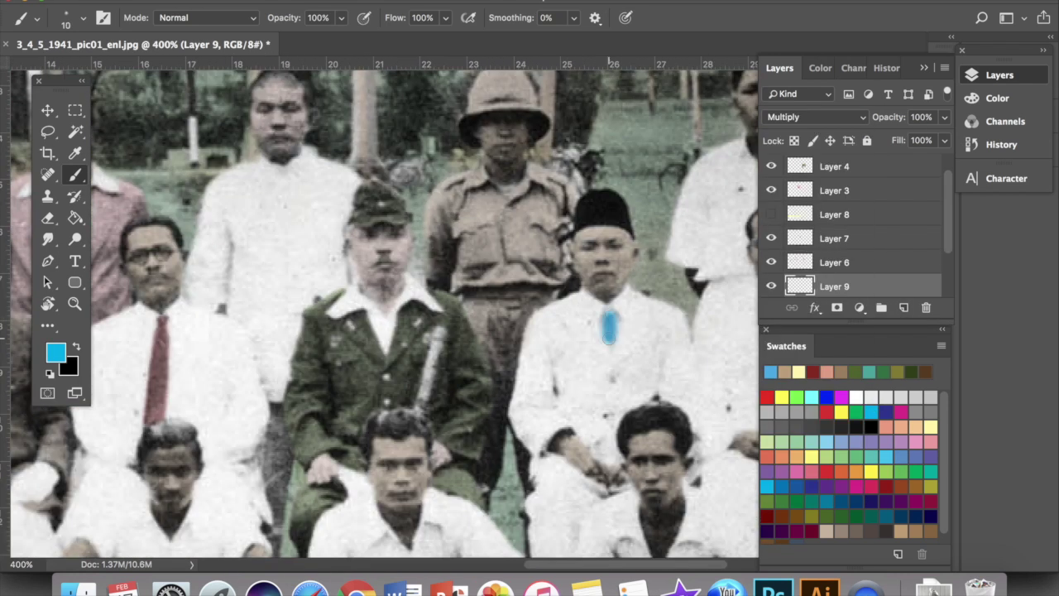
Lower the blue tie layer's opacity to 10% and hide the layer.
{"action": "key", "text": "v"}
{"action": "key", "text": "1"}
{"action": "scroll", "coordinate": [609, 330], "scroll_direction": "right", "scroll_amount": 4}
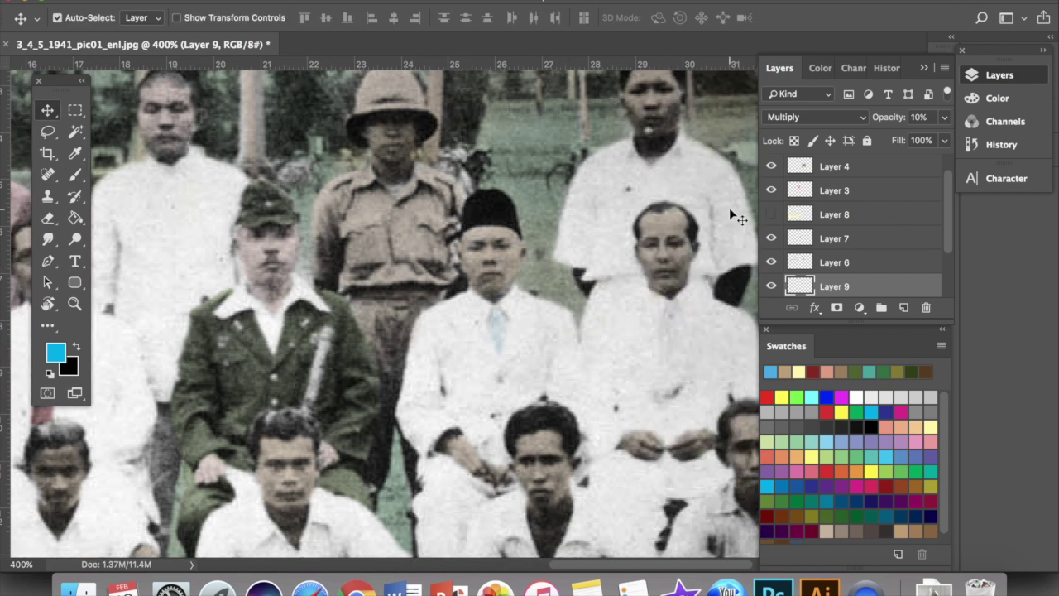
{"action": "left_click", "coordinate": [771, 285]}
Try painting the shirt of the man standing behind the balding seated man pale yellow on a new Multiply layer at 20% opacity.
{"action": "scroll", "coordinate": [710, 255], "scroll_direction": "right", "scroll_amount": 3}
{"action": "left_click", "coordinate": [903, 307]}
{"action": "left_click", "coordinate": [837, 115]}
{"action": "left_click", "coordinate": [789, 163]}
{"action": "key", "text": "e"}
{"action": "key", "text": "b"}
{"action": "left_click", "coordinate": [931, 427]}
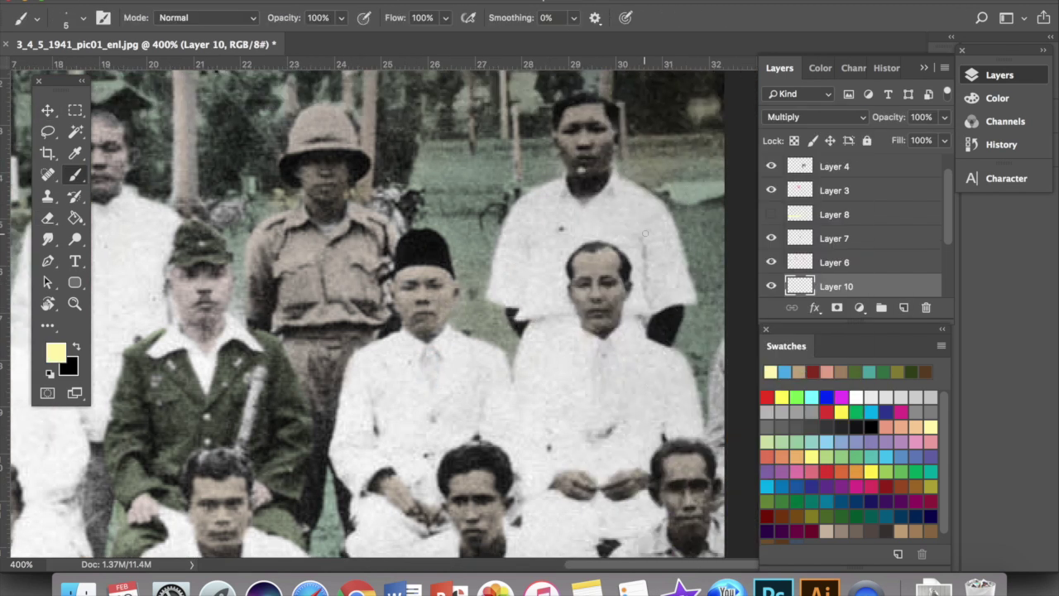
{"action": "key", "text": "2"}
Undo the latest pale yellow painting and opacity changes on Layer 10.
{"action": "key", "text": "super+alt+z"}
{"action": "key", "text": "super+alt+z"}
{"action": "key", "text": "super+alt+z"}
{"action": "key", "text": "super+minus"}
{"action": "key", "text": "super+minus"}
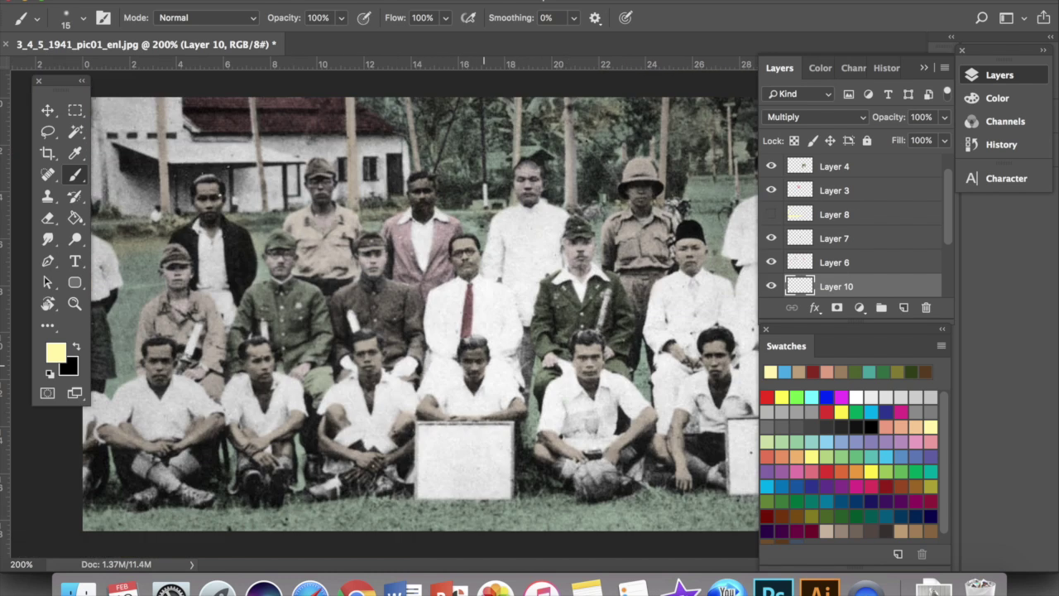
Add a new layer above Layer 2 and fill it entirely with a grey-brown swatch colour.
{"action": "key", "text": "v"}
{"action": "scroll", "coordinate": [827, 228], "scroll_direction": "up", "scroll_amount": 1}
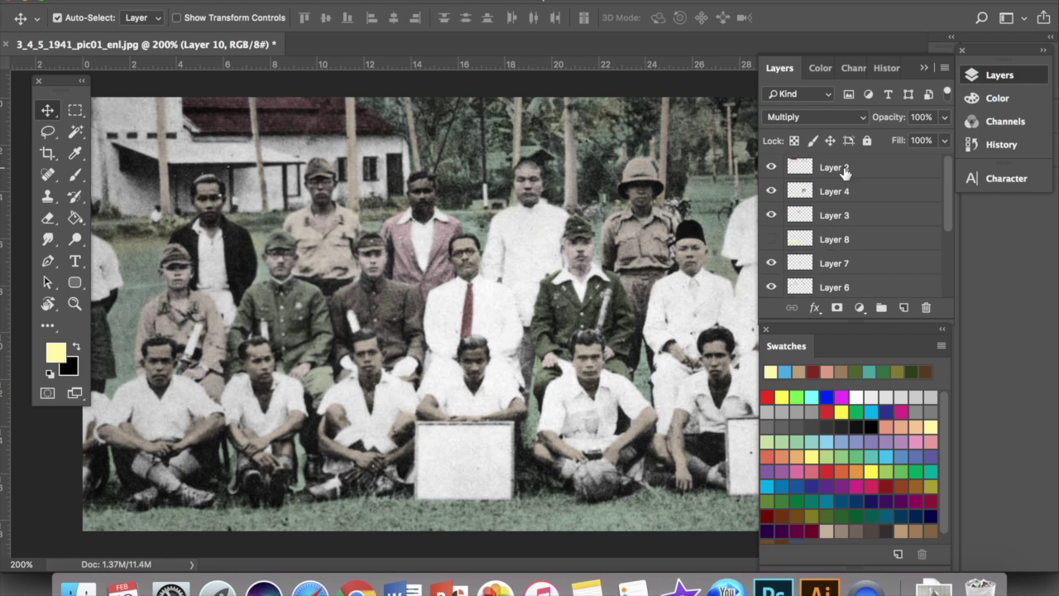
{"action": "left_click", "coordinate": [844, 170]}
{"action": "left_click", "coordinate": [904, 307]}
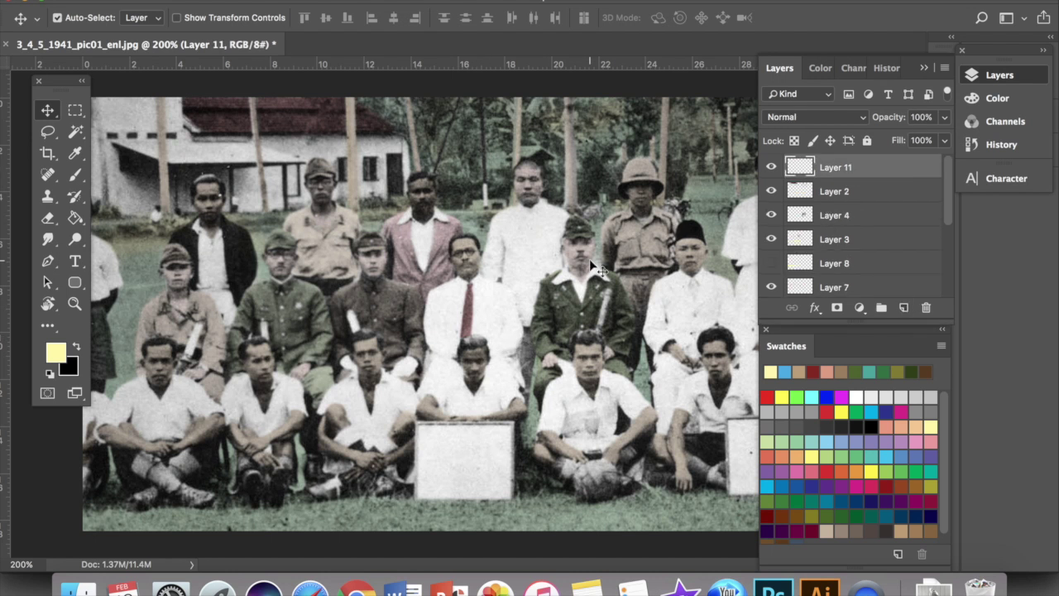
{"action": "left_click", "coordinate": [74, 217]}
{"action": "left_click", "coordinate": [842, 530]}
{"action": "left_click", "coordinate": [438, 346]}
Set the grey-brown fill layer to the Multiply blending mode at 30% opacity.
{"action": "left_click", "coordinate": [837, 118]}
{"action": "left_click", "coordinate": [786, 166]}
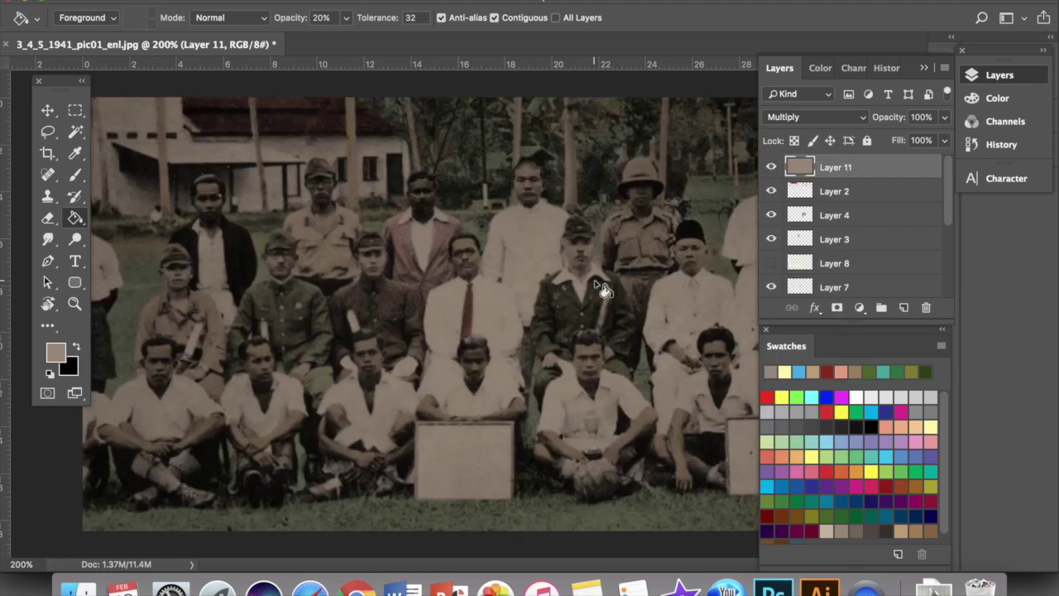
{"action": "key", "text": "v"}
{"action": "key", "text": "3"}
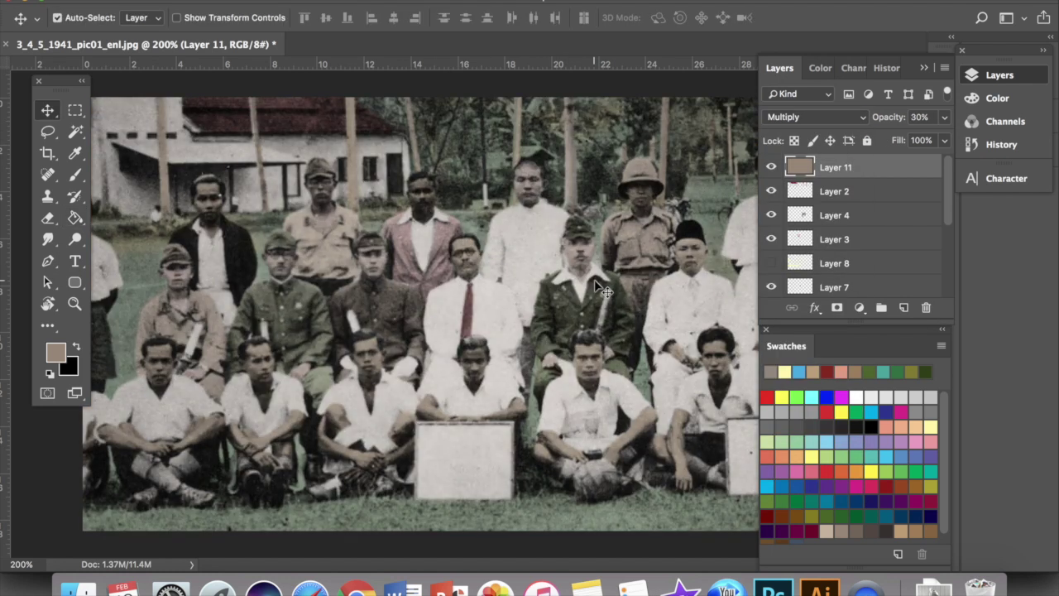
{"action": "key", "text": "super+minus"}
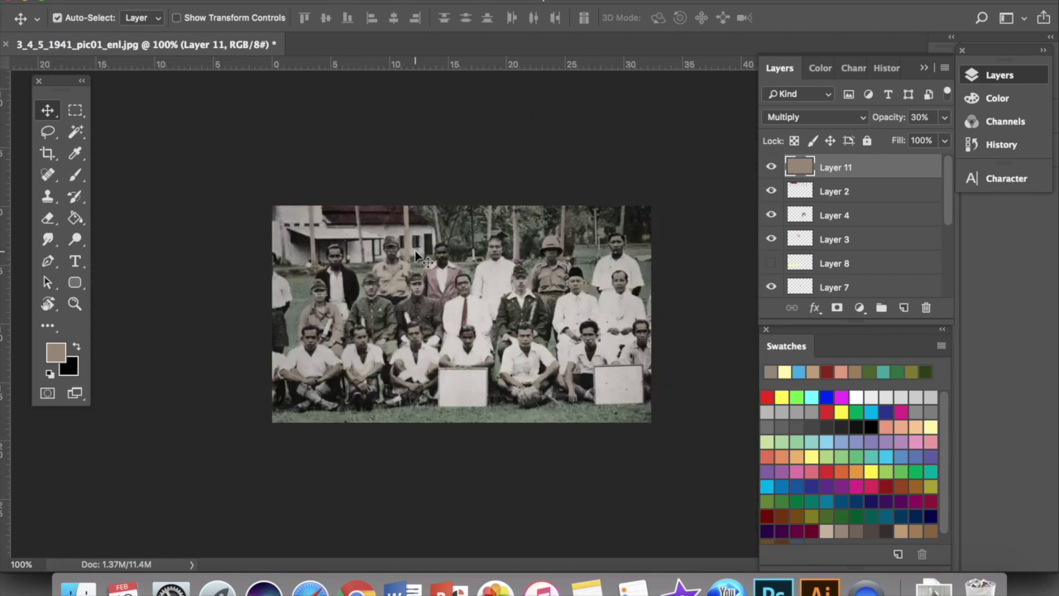
{"action": "key", "text": "super+plus"}
{"action": "key", "text": "super+minus"}
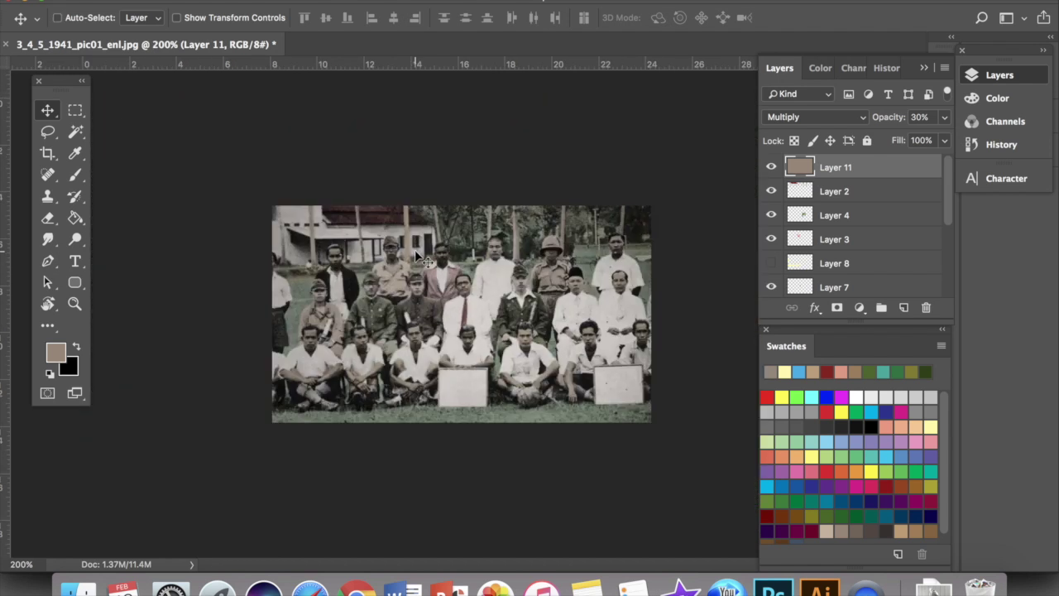